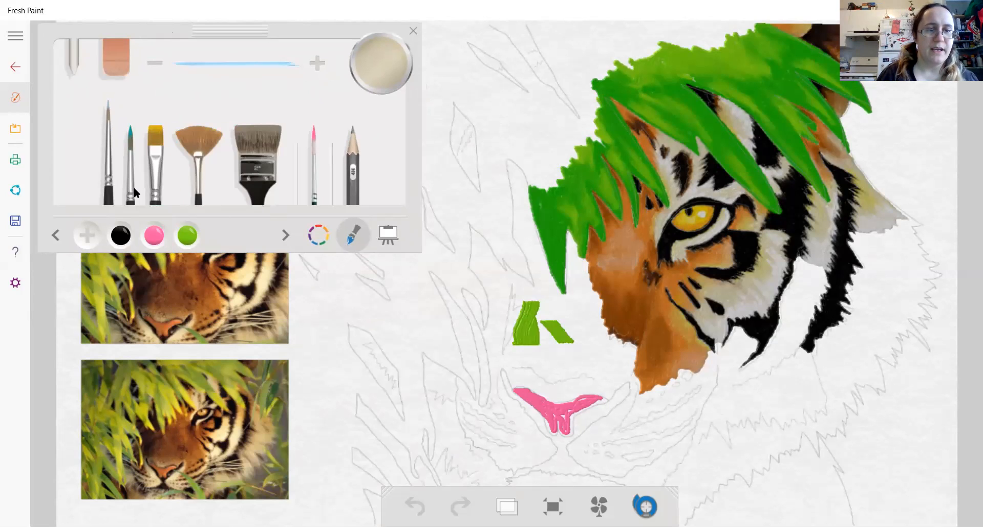
Look through the flat, fan and wide watercolour brushes, the pencils, the pen and the crayon and pastel tools.
{"action": "left_click", "coordinate": [159, 181]}
{"action": "left_click", "coordinate": [200, 169]}
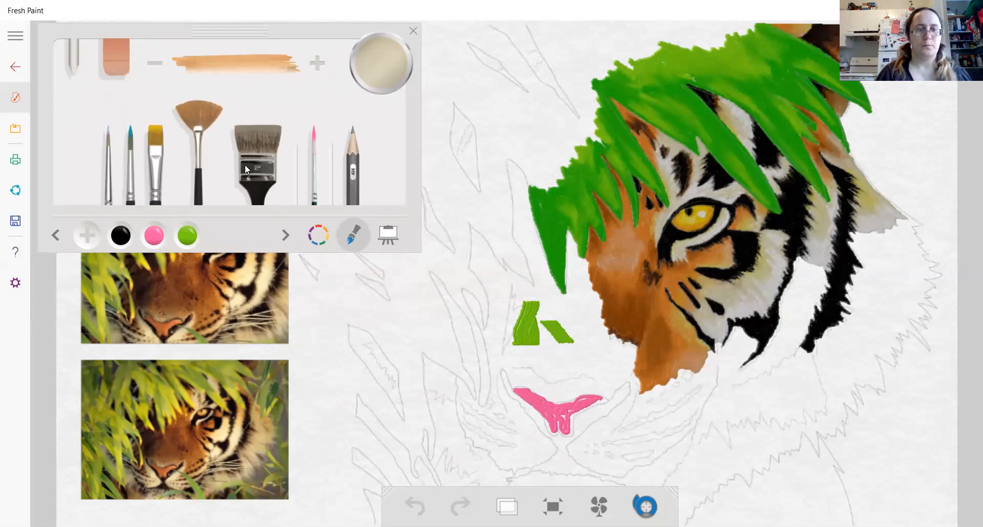
{"action": "left_click", "coordinate": [257, 168]}
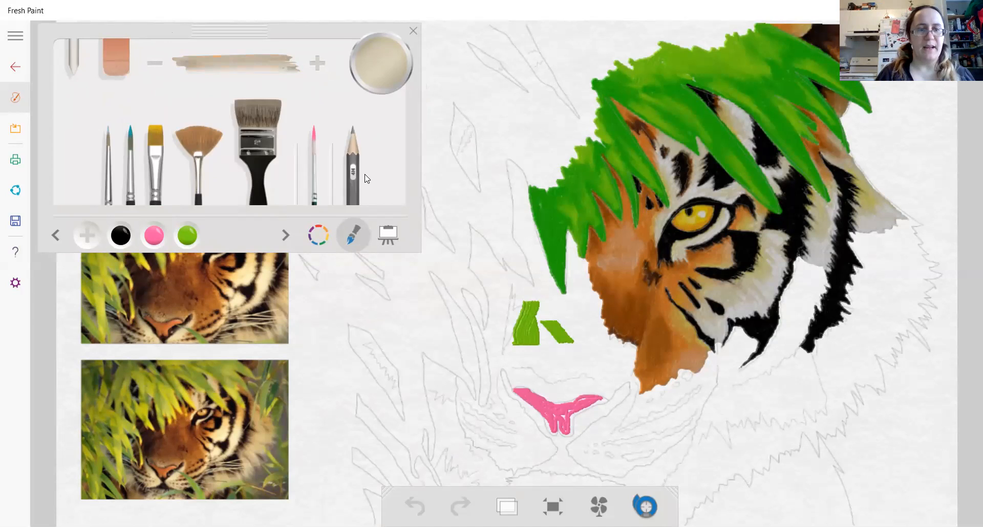
{"action": "left_click_drag", "start_coordinate": [367, 178], "coordinate": [279, 180]}
{"action": "left_click", "coordinate": [266, 173]}
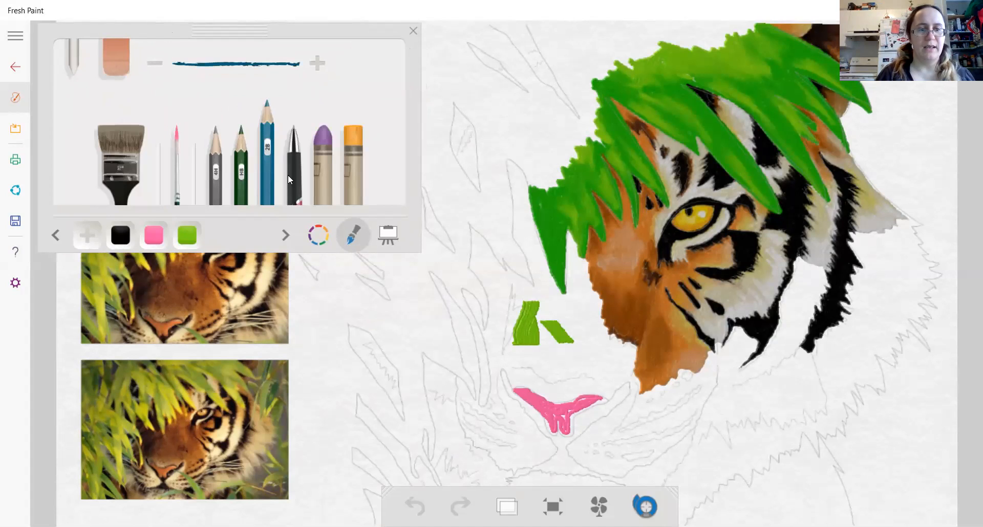
{"action": "left_click", "coordinate": [294, 177]}
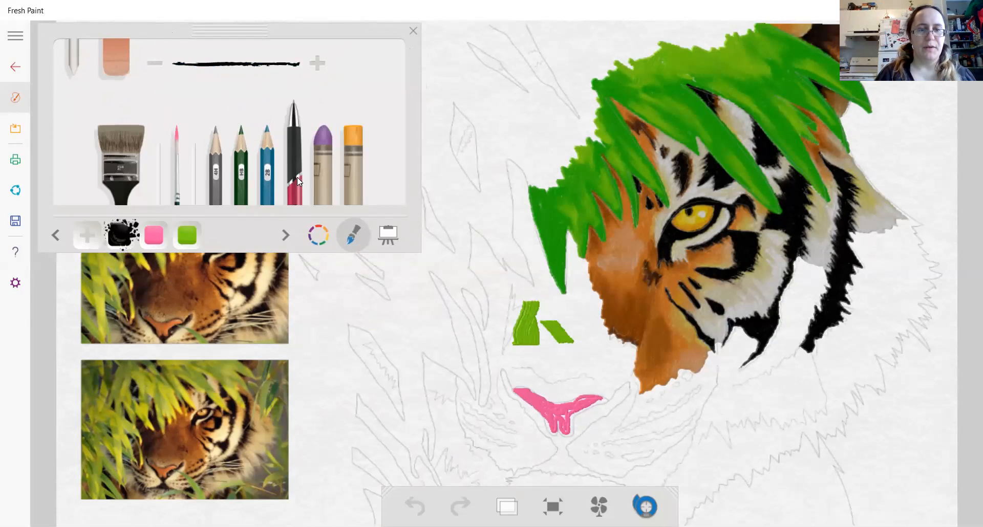
{"action": "left_click", "coordinate": [323, 174]}
{"action": "left_click", "coordinate": [354, 171]}
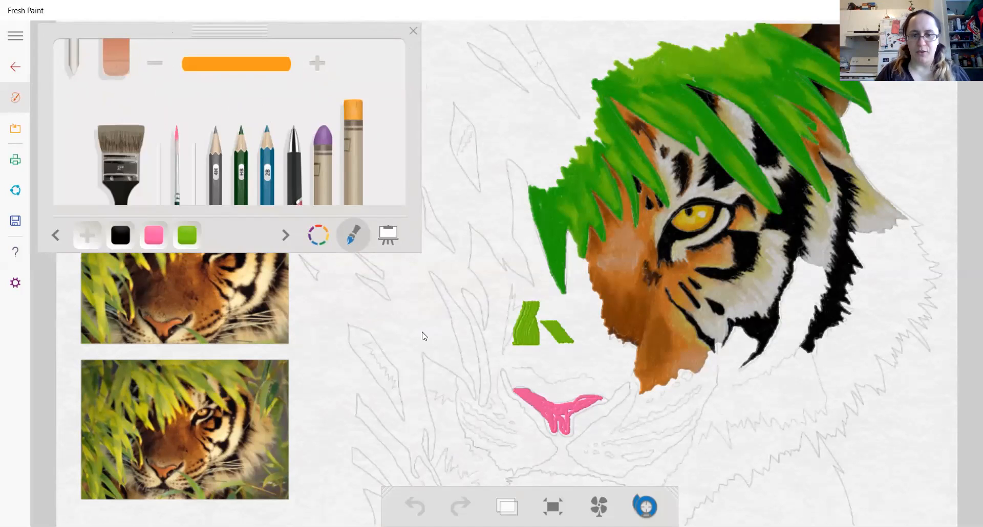
Scribble broad orange pastel strokes across the canvas beside the tiger's nose, and undo them.
{"action": "left_click_drag", "start_coordinate": [413, 355], "coordinate": [531, 301]}
{"action": "mouse_move", "coordinate": [287, 367]}
{"action": "left_mouse_down"}
{"action": "mouse_move", "coordinate": [456, 343]}
{"action": "mouse_move", "coordinate": [446, 363]}
{"action": "mouse_move", "coordinate": [410, 375]}
{"action": "left_mouse_up"}
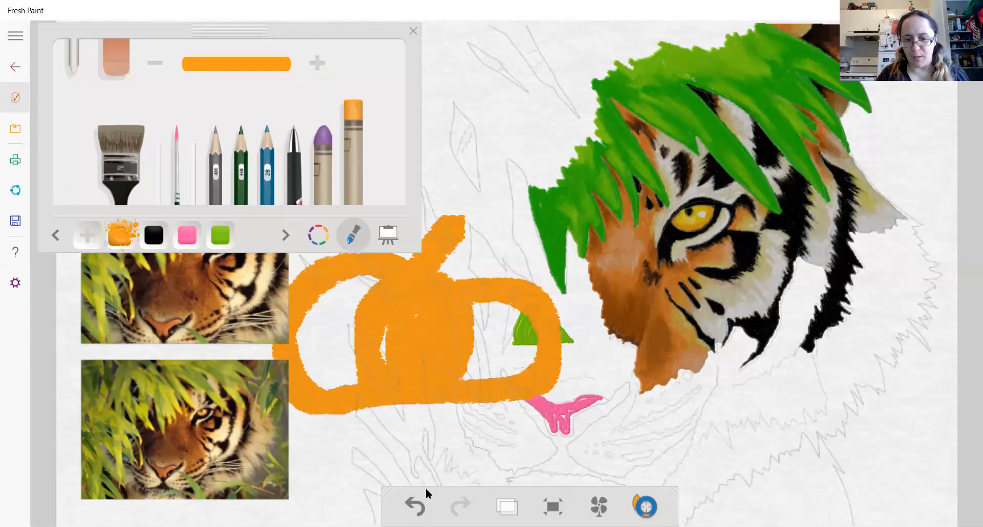
{"action": "left_click", "coordinate": [419, 509]}
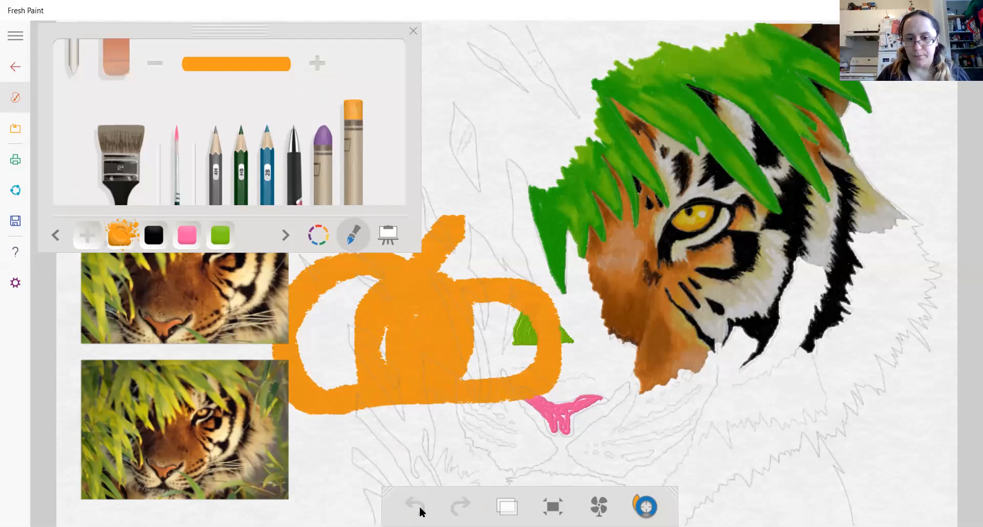
{"action": "left_click", "coordinate": [419, 509]}
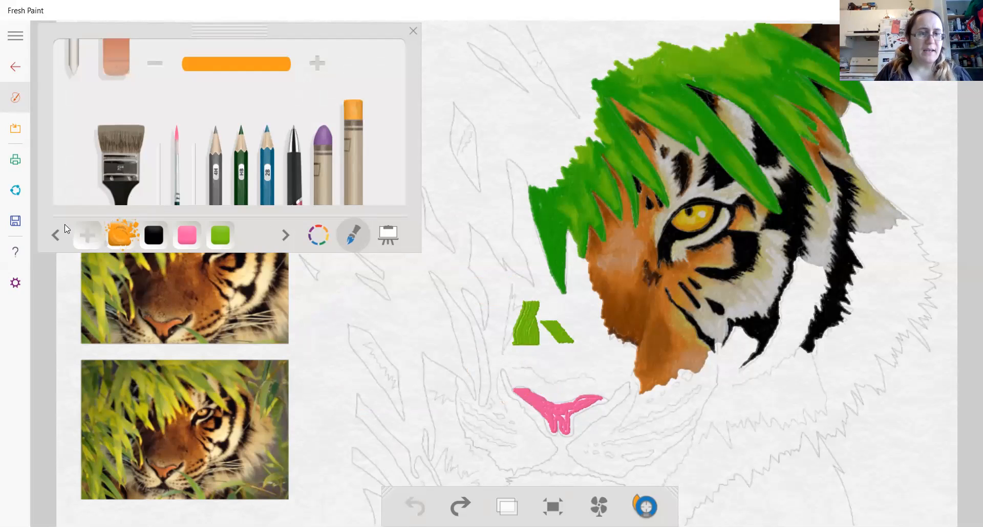
Fill in the tiger's nose in pink with the thinnest oil brush.
{"action": "left_click", "coordinate": [178, 192]}
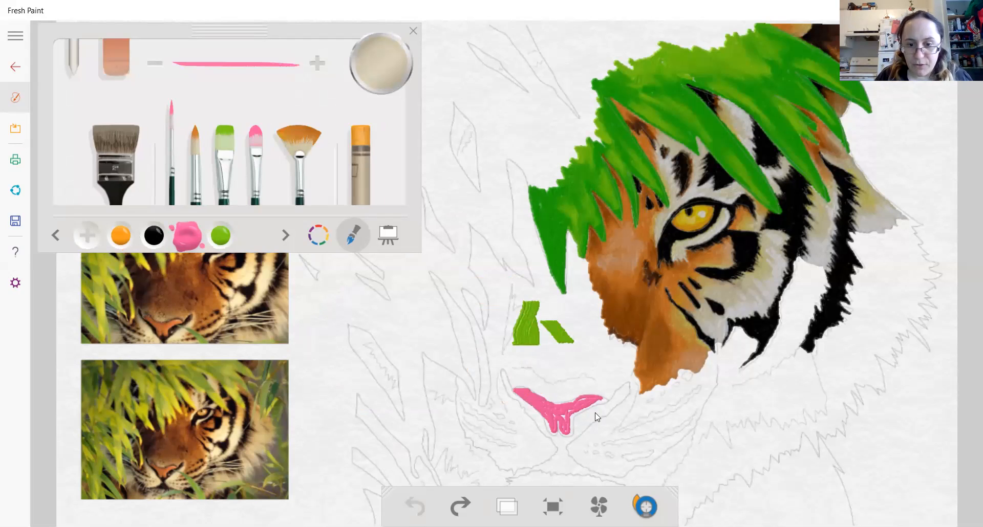
{"action": "left_click_drag", "start_coordinate": [517, 387], "coordinate": [524, 387]}
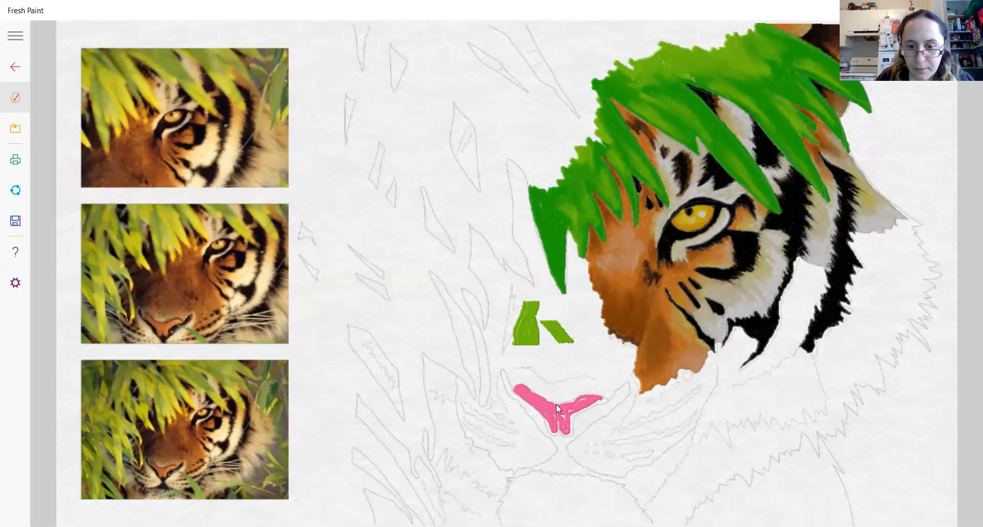
{"action": "mouse_move", "coordinate": [602, 401]}
{"action": "left_mouse_down"}
{"action": "mouse_move", "coordinate": [576, 417]}
{"action": "mouse_move", "coordinate": [572, 435]}
{"action": "mouse_move", "coordinate": [560, 422]}
{"action": "mouse_move", "coordinate": [570, 420]}
{"action": "left_mouse_up"}
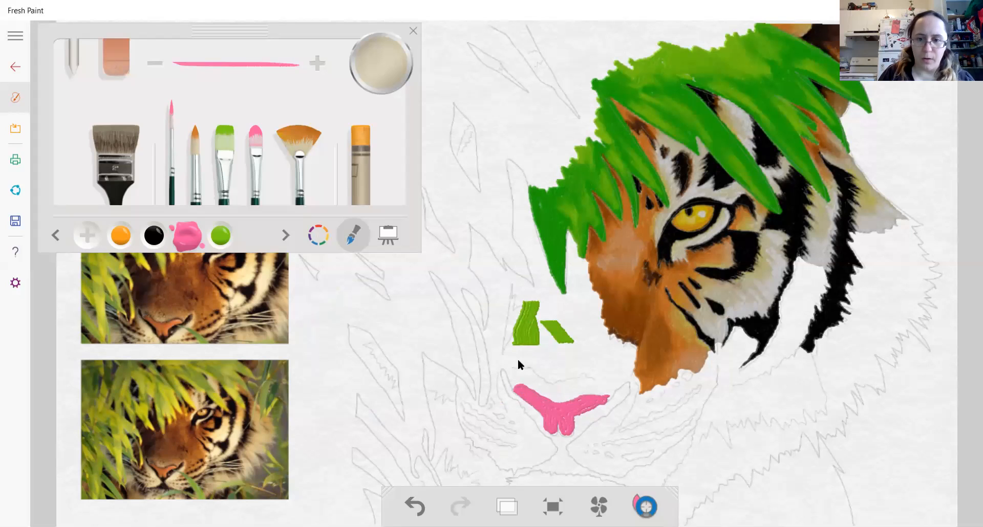
{"action": "left_click_drag", "start_coordinate": [581, 408], "coordinate": [592, 403]}
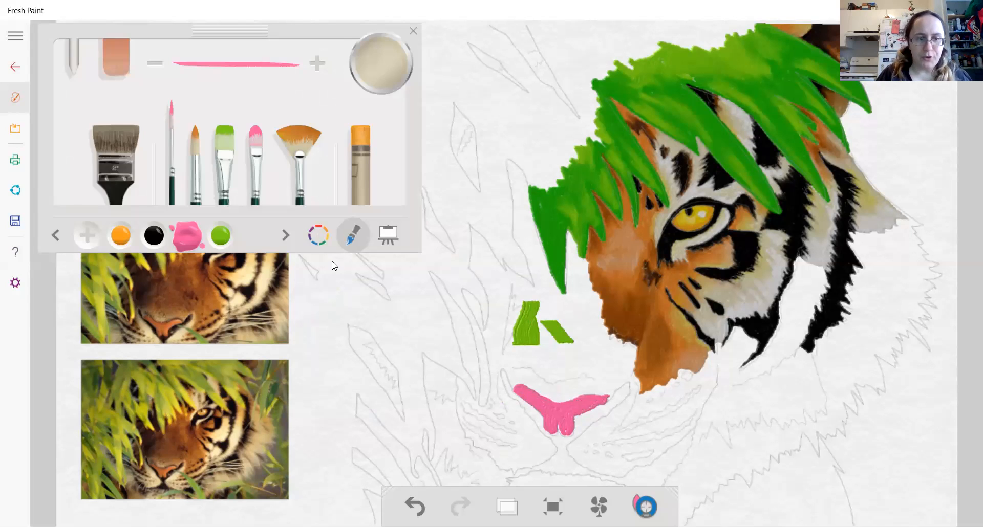
Paint a patch of light green foliage beside the existing leaves on the tiger's forehead with the flat oil brush.
{"action": "left_click", "coordinate": [219, 236]}
{"action": "left_click", "coordinate": [155, 236]}
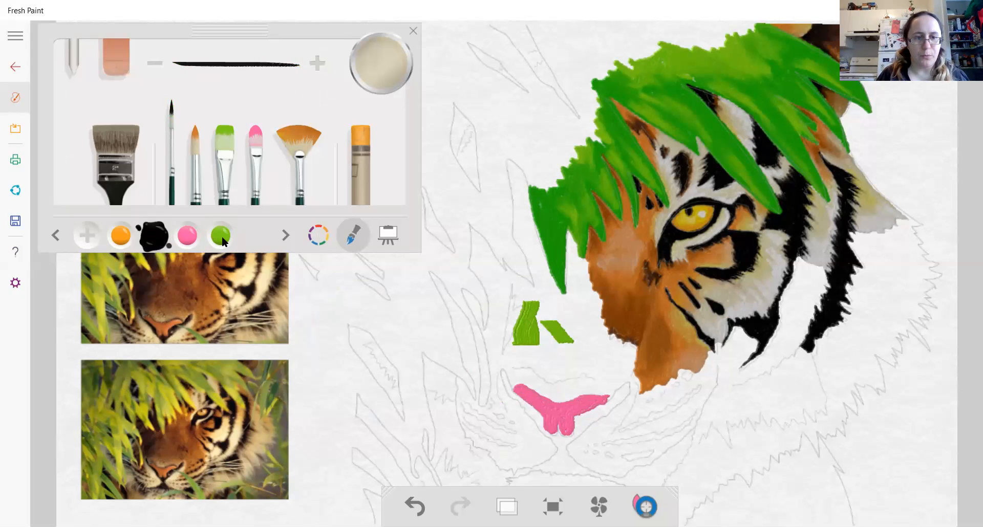
{"action": "left_click", "coordinate": [222, 236]}
{"action": "left_click", "coordinate": [227, 156]}
{"action": "left_click_drag", "start_coordinate": [510, 123], "coordinate": [555, 166]}
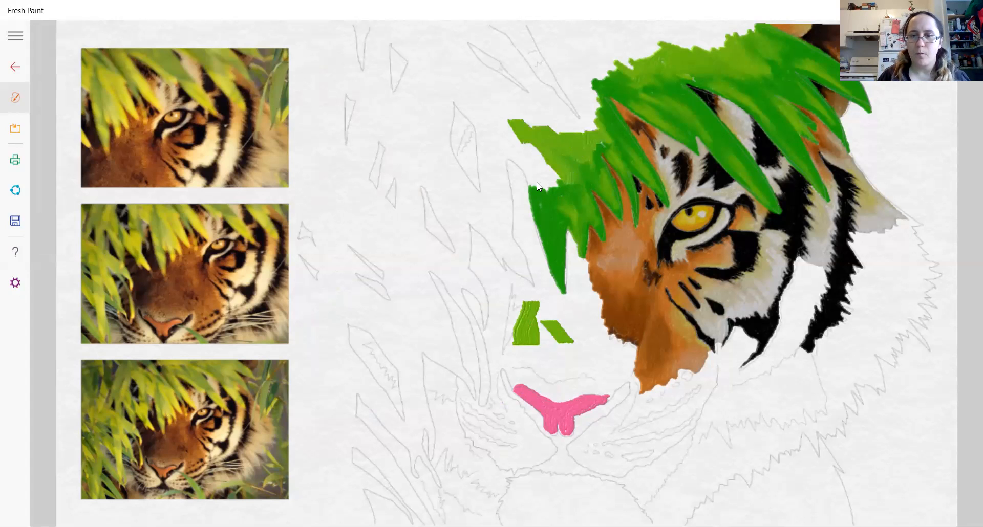
{"action": "left_click_drag", "start_coordinate": [537, 186], "coordinate": [538, 193]}
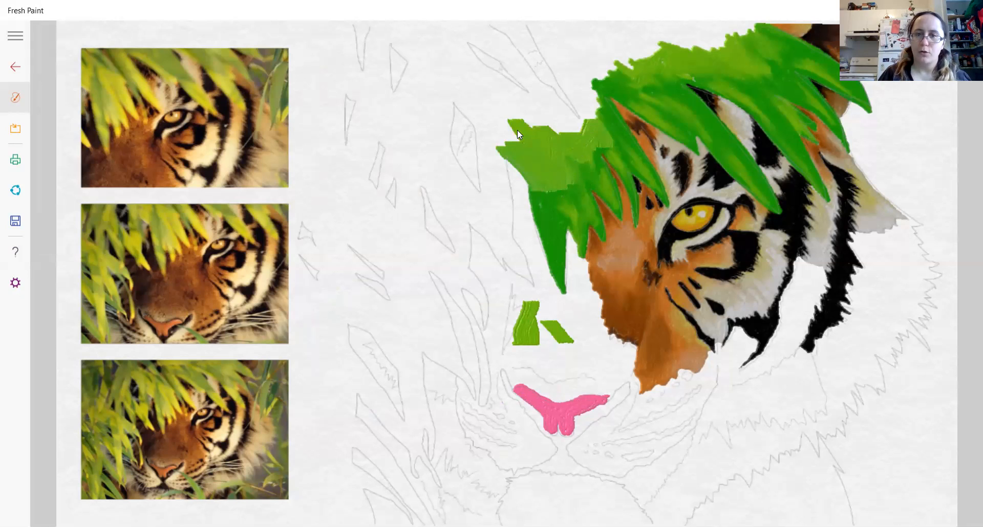
{"action": "left_click", "coordinate": [503, 141]}
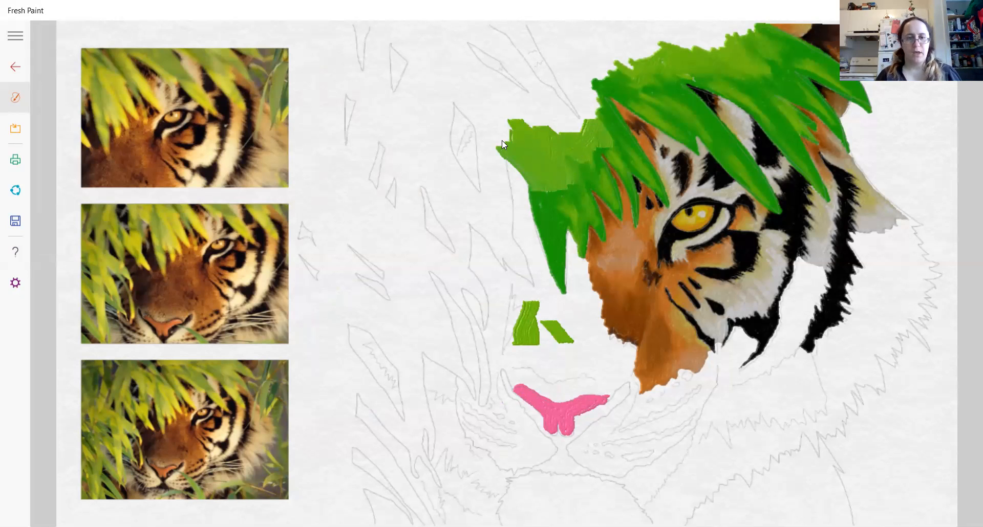
{"action": "right_click", "coordinate": [502, 142]}
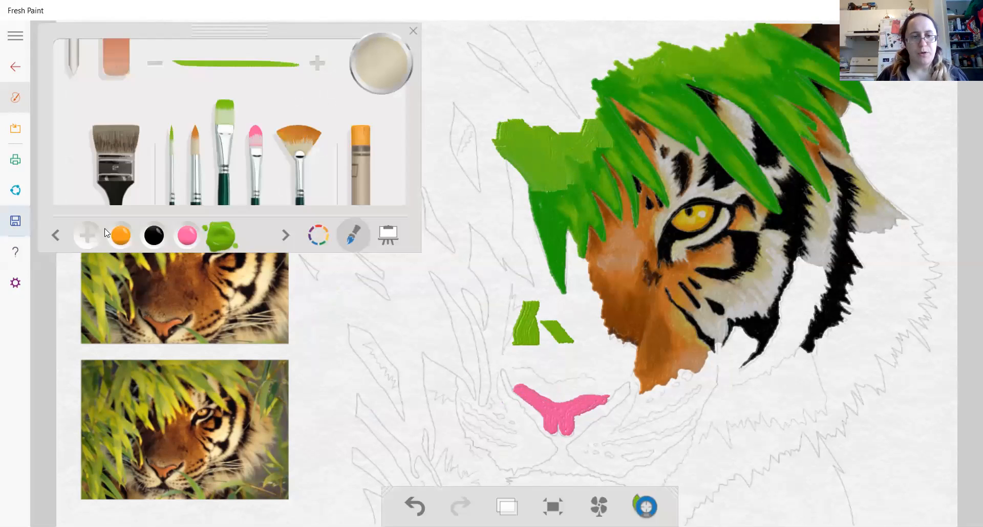
Blend orange and pink into the brown and yellow paint on the mixing palette, and load the brush with the mix.
{"action": "left_click", "coordinate": [319, 236]}
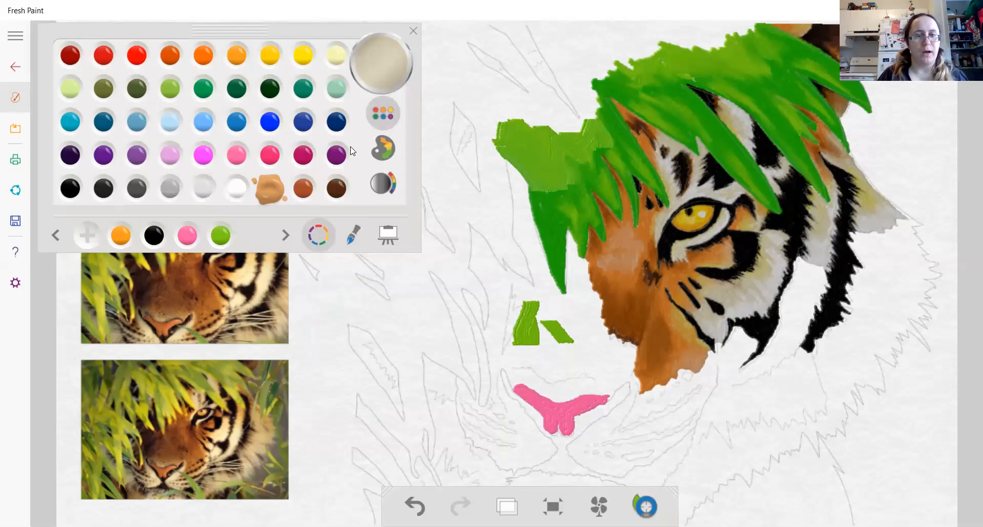
{"action": "left_click", "coordinate": [385, 147]}
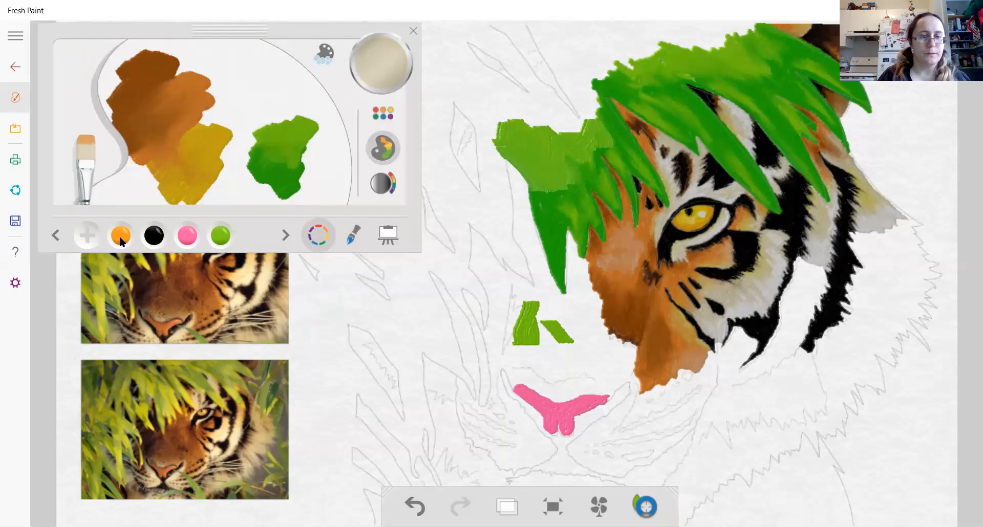
{"action": "mouse_move", "coordinate": [201, 124]}
{"action": "left_mouse_down"}
{"action": "mouse_move", "coordinate": [171, 157]}
{"action": "mouse_move", "coordinate": [233, 131]}
{"action": "mouse_move", "coordinate": [212, 150]}
{"action": "mouse_move", "coordinate": [193, 199]}
{"action": "left_mouse_up"}
{"action": "left_click", "coordinate": [189, 232]}
{"action": "mouse_move", "coordinate": [199, 140]}
{"action": "left_mouse_down"}
{"action": "mouse_move", "coordinate": [172, 156]}
{"action": "mouse_move", "coordinate": [231, 100]}
{"action": "mouse_move", "coordinate": [178, 155]}
{"action": "mouse_move", "coordinate": [242, 117]}
{"action": "mouse_move", "coordinate": [189, 145]}
{"action": "mouse_move", "coordinate": [224, 121]}
{"action": "mouse_move", "coordinate": [187, 166]}
{"action": "mouse_move", "coordinate": [182, 122]}
{"action": "mouse_move", "coordinate": [220, 141]}
{"action": "mouse_move", "coordinate": [172, 149]}
{"action": "mouse_move", "coordinate": [212, 126]}
{"action": "mouse_move", "coordinate": [193, 109]}
{"action": "mouse_move", "coordinate": [198, 144]}
{"action": "left_mouse_up"}
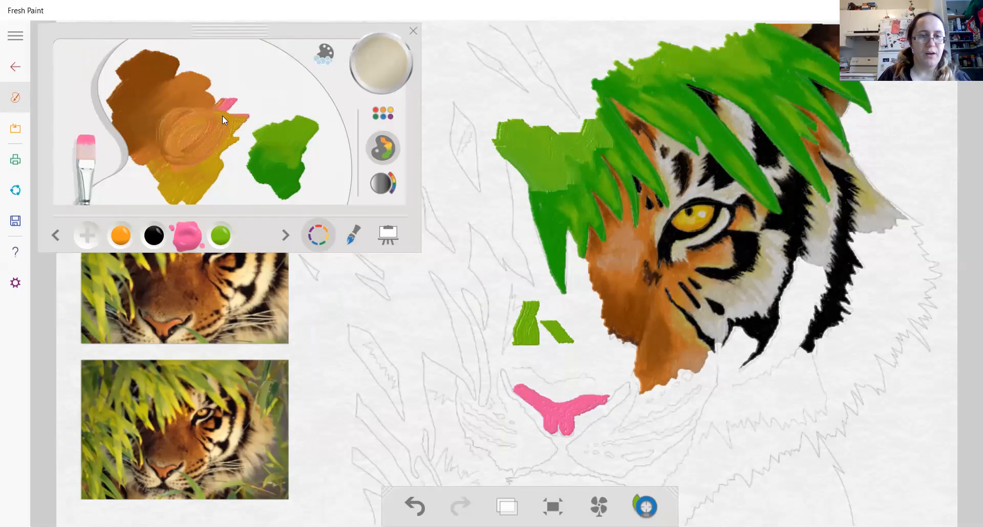
{"action": "left_click", "coordinate": [188, 142]}
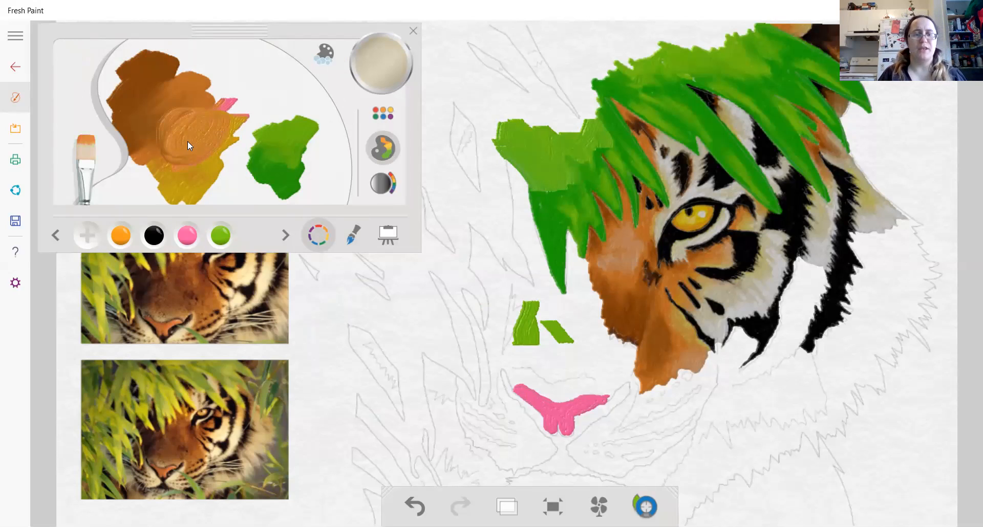
Clear the mixing palette and mix pink with green paint on it.
{"action": "left_click", "coordinate": [323, 61]}
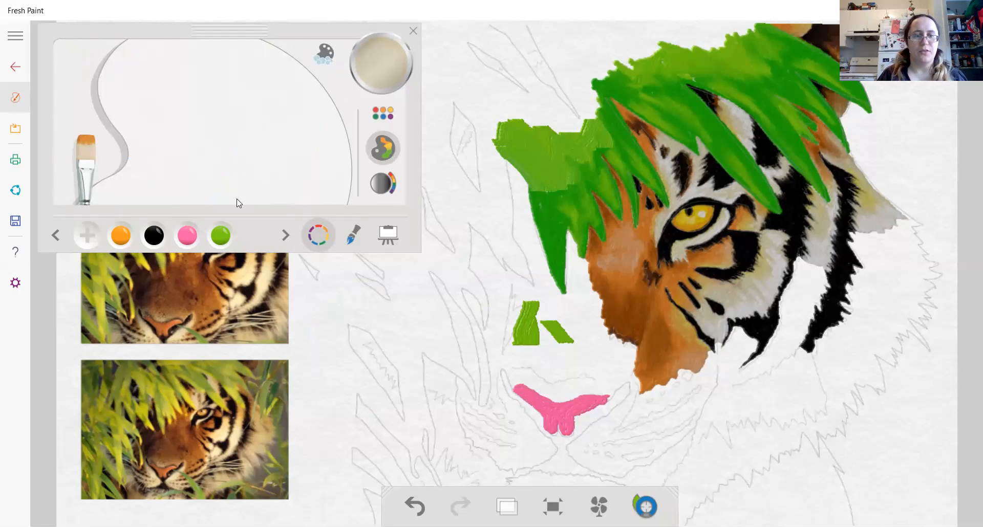
{"action": "left_click", "coordinate": [188, 238]}
{"action": "mouse_move", "coordinate": [205, 145]}
{"action": "left_mouse_down"}
{"action": "mouse_move", "coordinate": [231, 143]}
{"action": "mouse_move", "coordinate": [206, 137]}
{"action": "mouse_move", "coordinate": [229, 141]}
{"action": "mouse_move", "coordinate": [196, 156]}
{"action": "mouse_move", "coordinate": [234, 122]}
{"action": "left_mouse_up"}
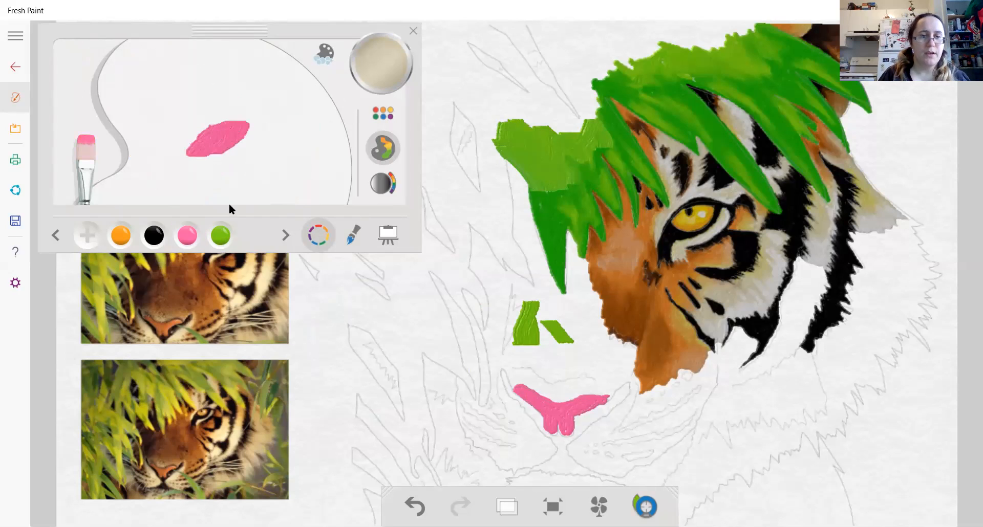
{"action": "left_click", "coordinate": [221, 235]}
{"action": "mouse_move", "coordinate": [201, 150]}
{"action": "left_mouse_down"}
{"action": "mouse_move", "coordinate": [251, 111]}
{"action": "mouse_move", "coordinate": [206, 152]}
{"action": "mouse_move", "coordinate": [194, 148]}
{"action": "mouse_move", "coordinate": [248, 120]}
{"action": "mouse_move", "coordinate": [212, 146]}
{"action": "mouse_move", "coordinate": [212, 123]}
{"action": "mouse_move", "coordinate": [233, 123]}
{"action": "mouse_move", "coordinate": [205, 157]}
{"action": "left_mouse_up"}
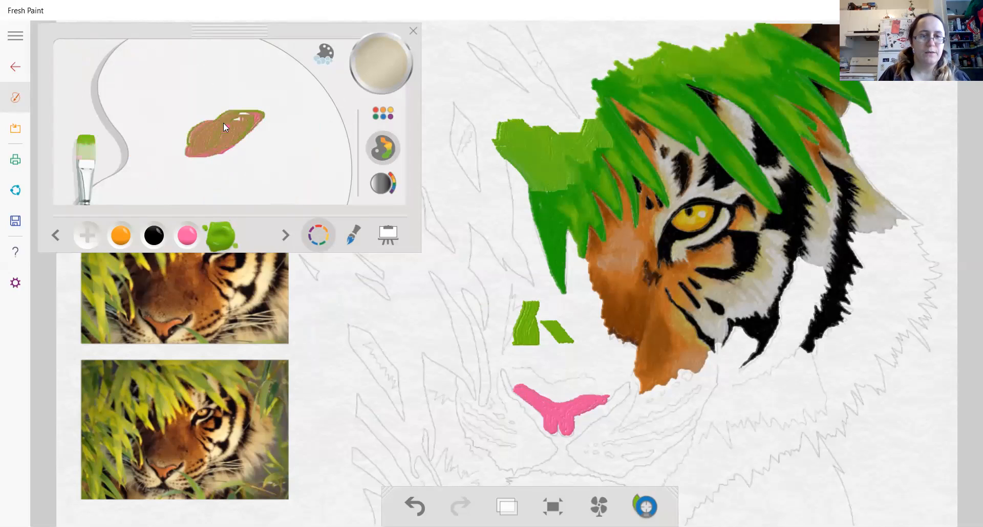
Add the mixed pink and green brush colour to the colour swatches, and clean the mixing palette and the brush.
{"action": "left_click", "coordinate": [322, 56]}
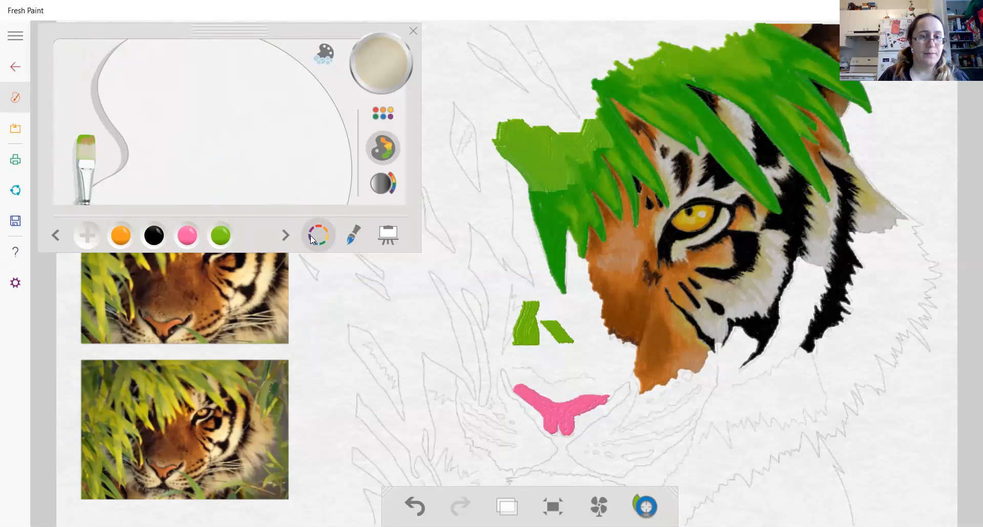
{"action": "left_click", "coordinate": [88, 237]}
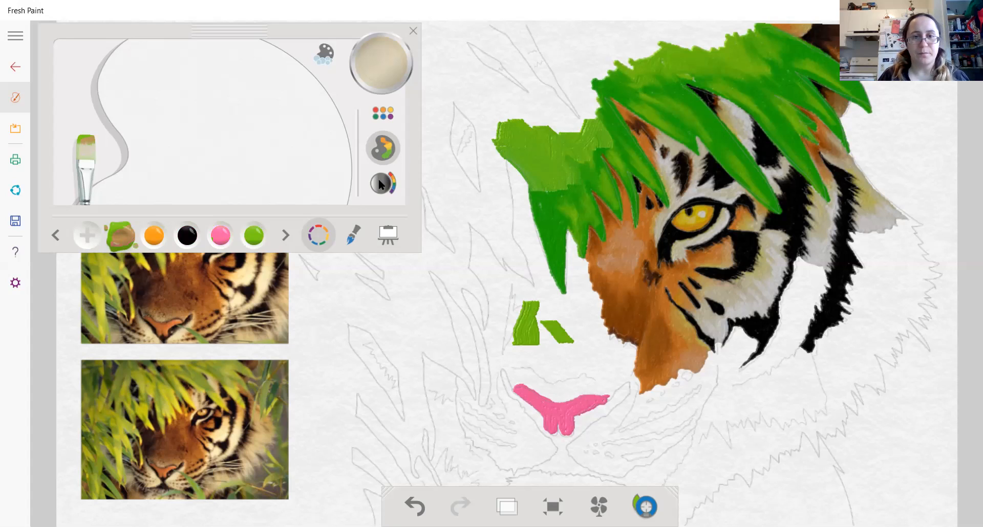
{"action": "left_click", "coordinate": [382, 58]}
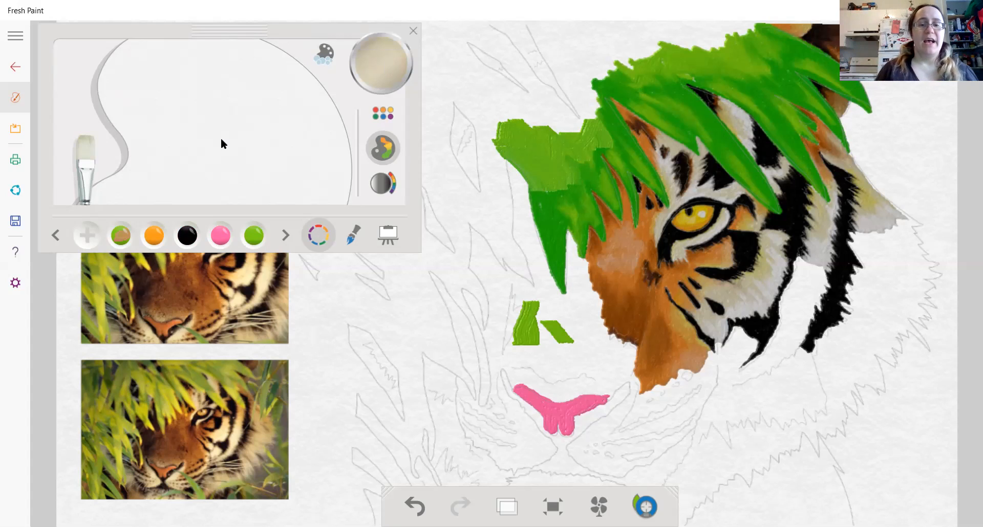
Pick a slightly darkened red on the colour wheel and add it to the colour swatches.
{"action": "left_click", "coordinate": [386, 182]}
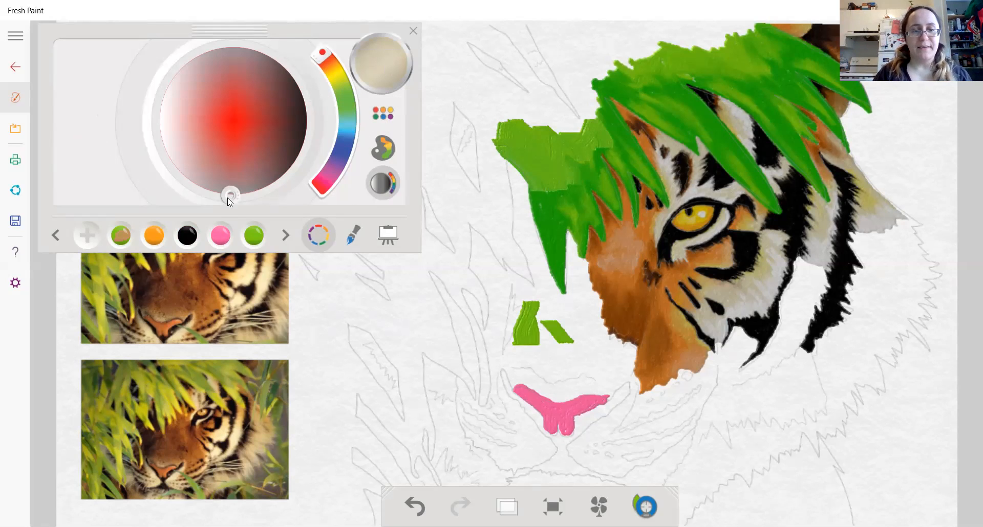
{"action": "left_click_drag", "start_coordinate": [229, 201], "coordinate": [243, 168]}
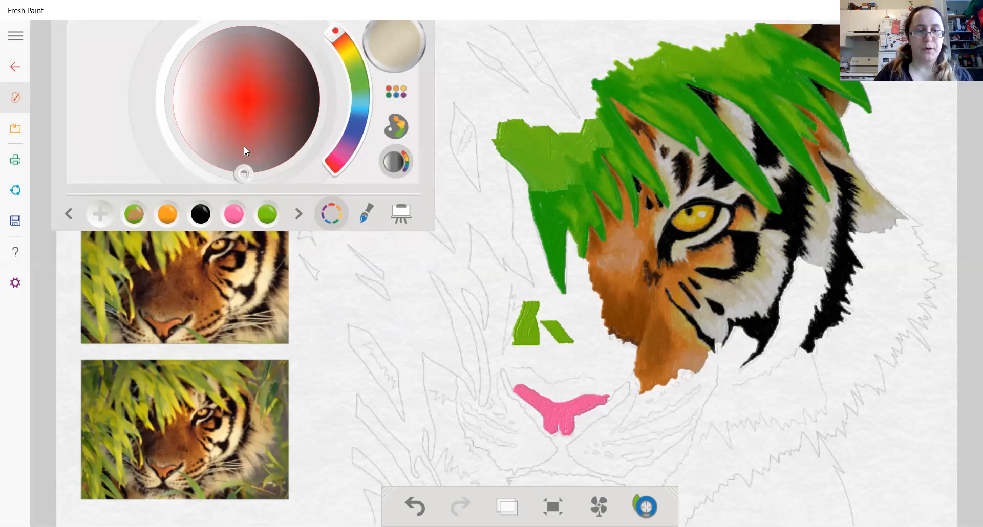
{"action": "left_click_drag", "start_coordinate": [244, 152], "coordinate": [264, 145]}
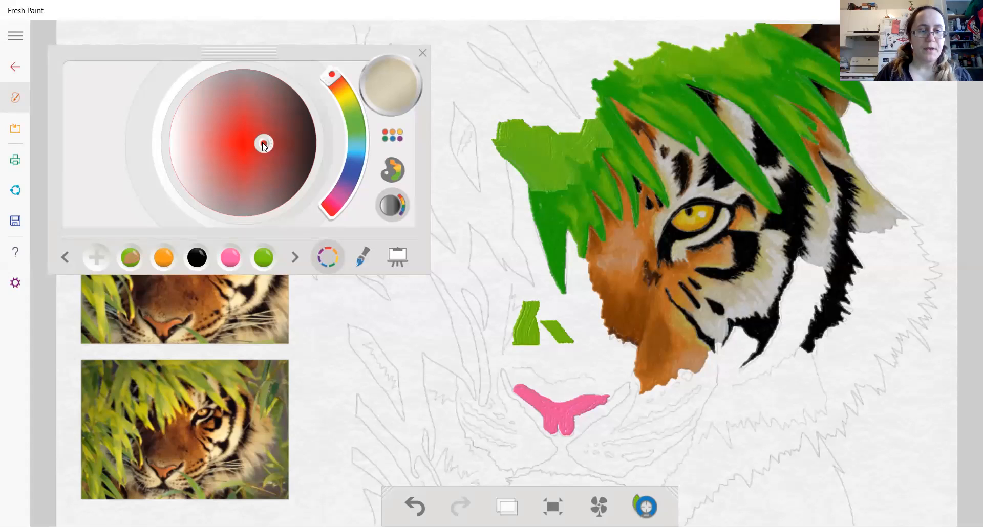
{"action": "left_click", "coordinate": [96, 257]}
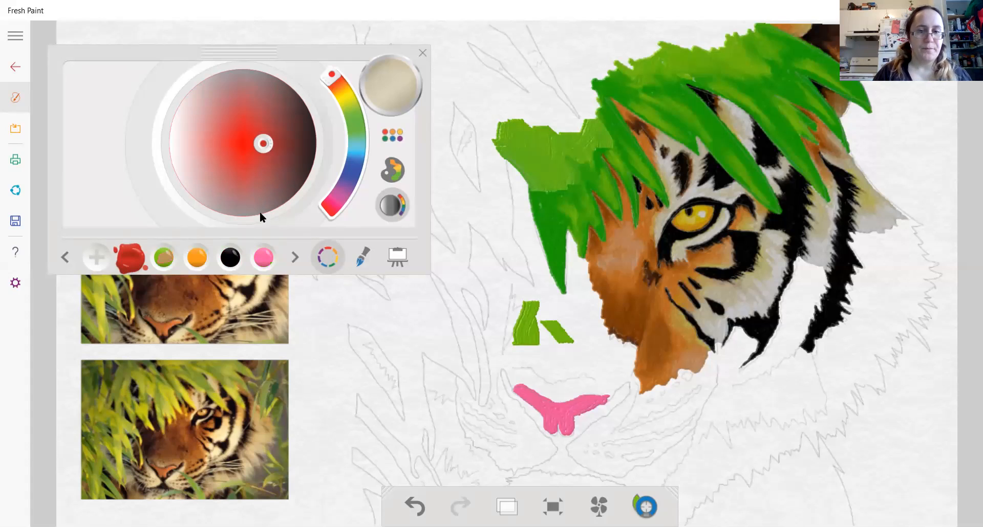
Paint broad red strokes over the leaf outlines beside the nose with the oil fan brush, and undo them.
{"action": "left_click", "coordinate": [364, 257]}
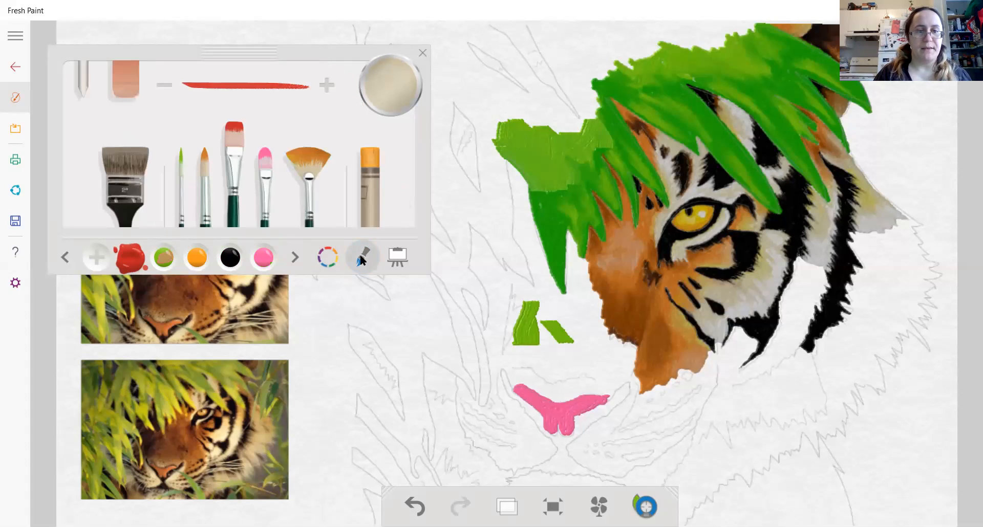
{"action": "left_click", "coordinate": [308, 179]}
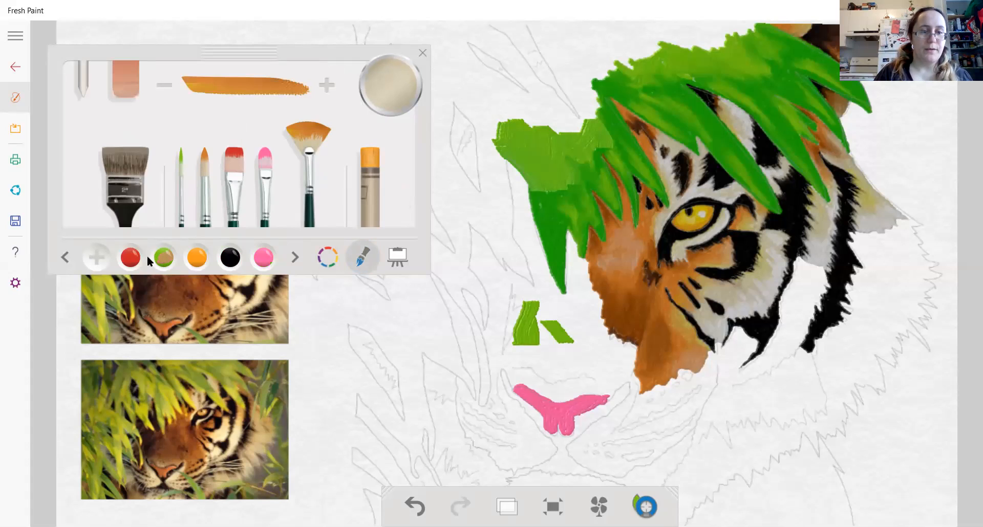
{"action": "left_click", "coordinate": [131, 257]}
{"action": "mouse_move", "coordinate": [474, 229]}
{"action": "left_mouse_down"}
{"action": "mouse_move", "coordinate": [473, 391]}
{"action": "mouse_move", "coordinate": [381, 366]}
{"action": "mouse_move", "coordinate": [405, 169]}
{"action": "mouse_move", "coordinate": [410, 221]}
{"action": "mouse_move", "coordinate": [486, 407]}
{"action": "left_mouse_up"}
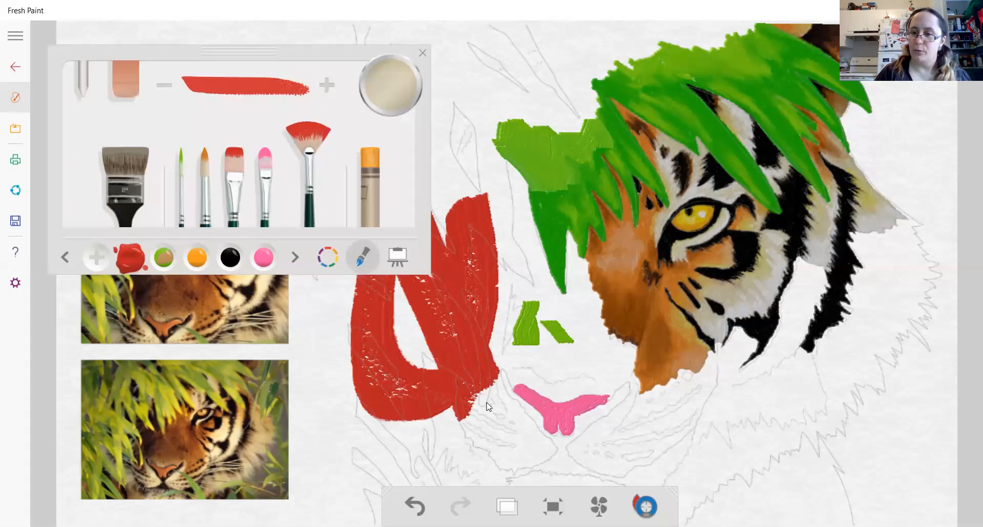
{"action": "left_click", "coordinate": [419, 507]}
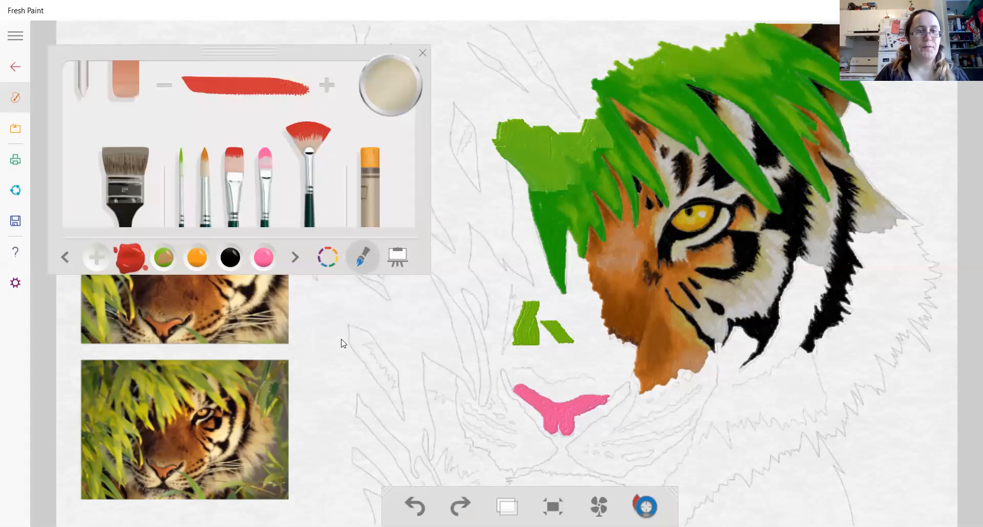
Reduce the oil fan brush's size, enlarge it to its widest setting, and reduce it again.
{"action": "left_click", "coordinate": [164, 86]}
{"action": "left_click", "coordinate": [164, 87]}
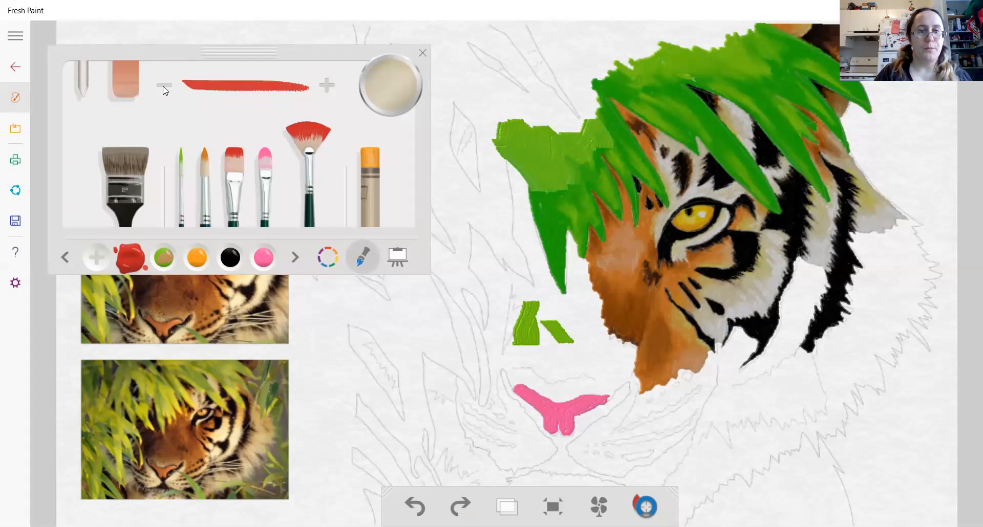
{"action": "left_click", "coordinate": [324, 89]}
{"action": "left_click", "coordinate": [325, 90]}
{"action": "left_click", "coordinate": [326, 91]}
{"action": "left_click", "coordinate": [326, 92]}
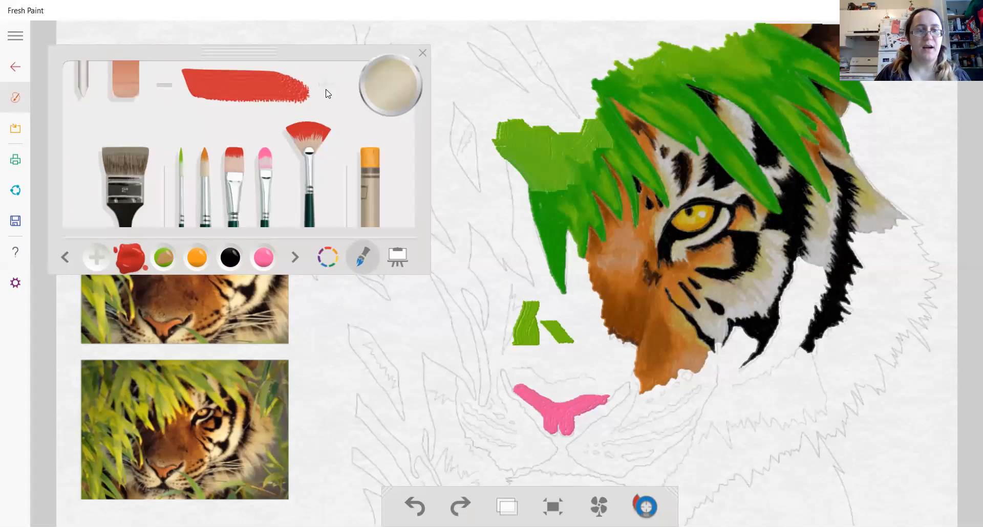
{"action": "left_click", "coordinate": [166, 91]}
{"action": "left_click", "coordinate": [166, 90]}
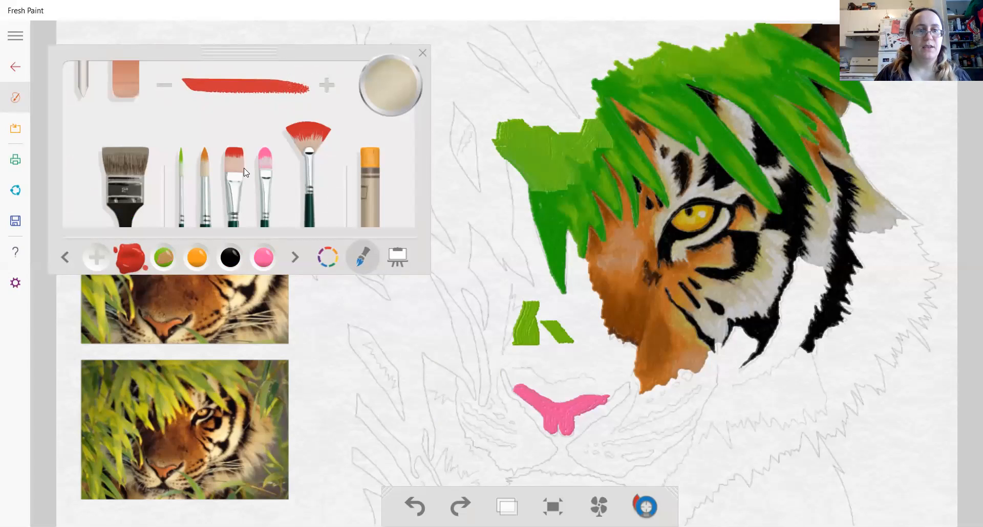
Paint a red patch over the leaf outlines with the slightly enlarged rounded oil brush, and undo it.
{"action": "left_click", "coordinate": [266, 180]}
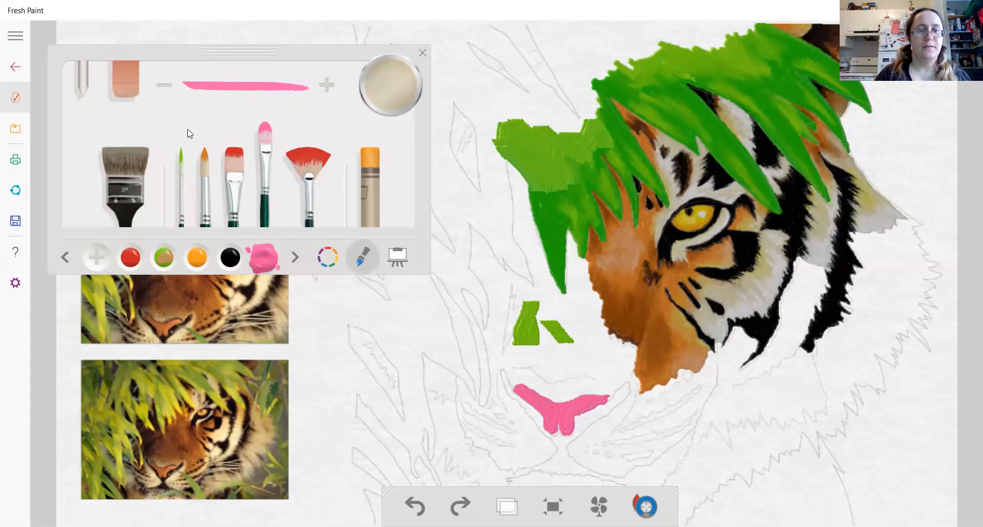
{"action": "left_click", "coordinate": [132, 259]}
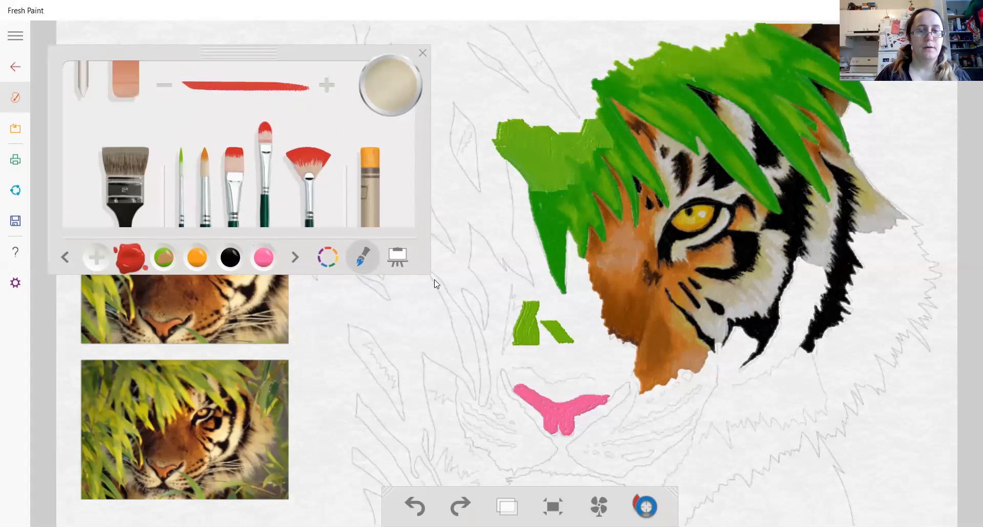
{"action": "left_click", "coordinate": [327, 88]}
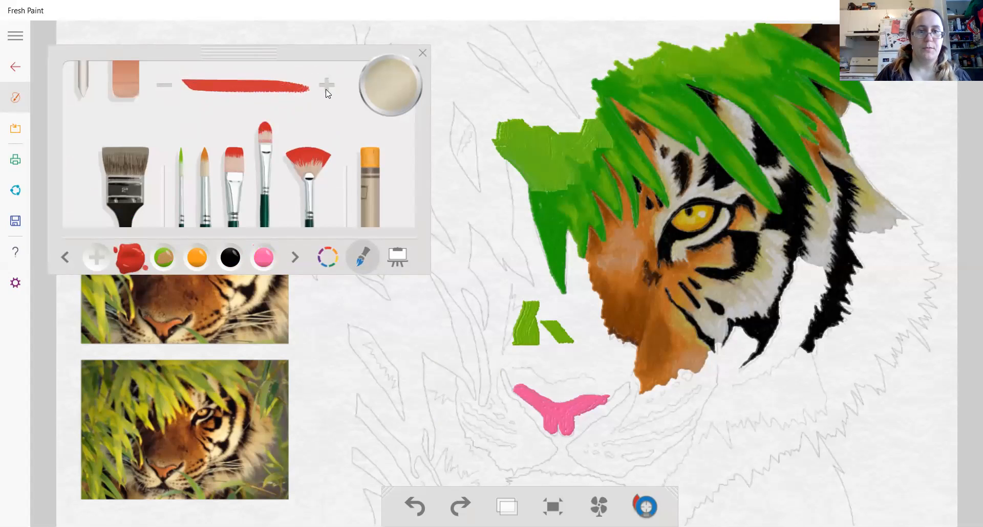
{"action": "mouse_move", "coordinate": [389, 281]}
{"action": "left_mouse_down"}
{"action": "mouse_move", "coordinate": [436, 353]}
{"action": "mouse_move", "coordinate": [377, 385]}
{"action": "left_mouse_up"}
{"action": "left_click_drag", "start_coordinate": [405, 356], "coordinate": [417, 348]}
{"action": "right_click", "coordinate": [416, 365]}
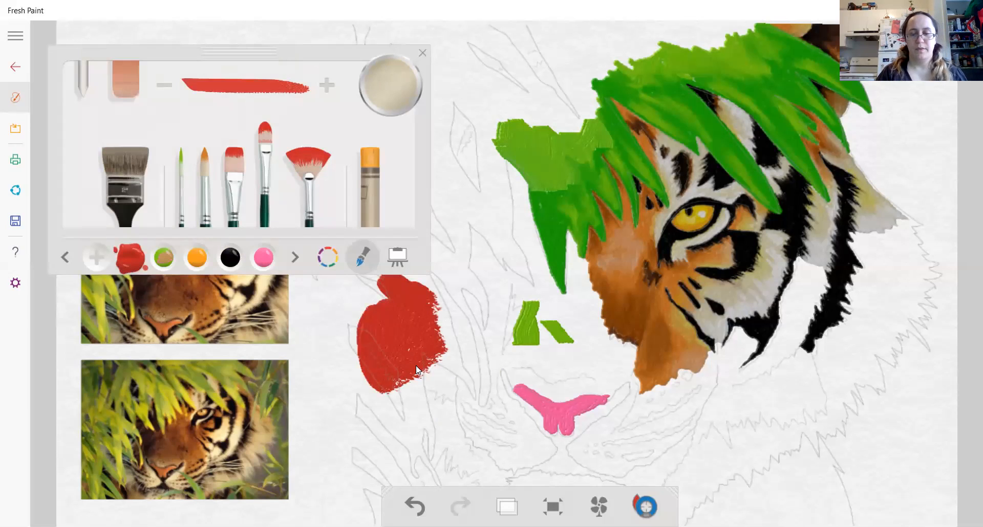
{"action": "left_click", "coordinate": [422, 502]}
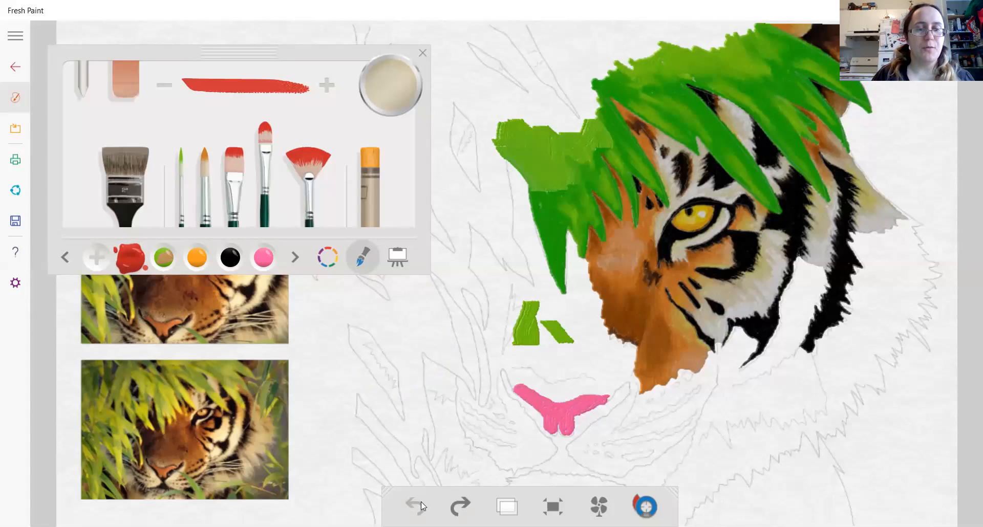
Look at the orange pastel, paint a patch with the purple pastel over the leaf outlines, and undo it.
{"action": "left_click", "coordinate": [364, 184]}
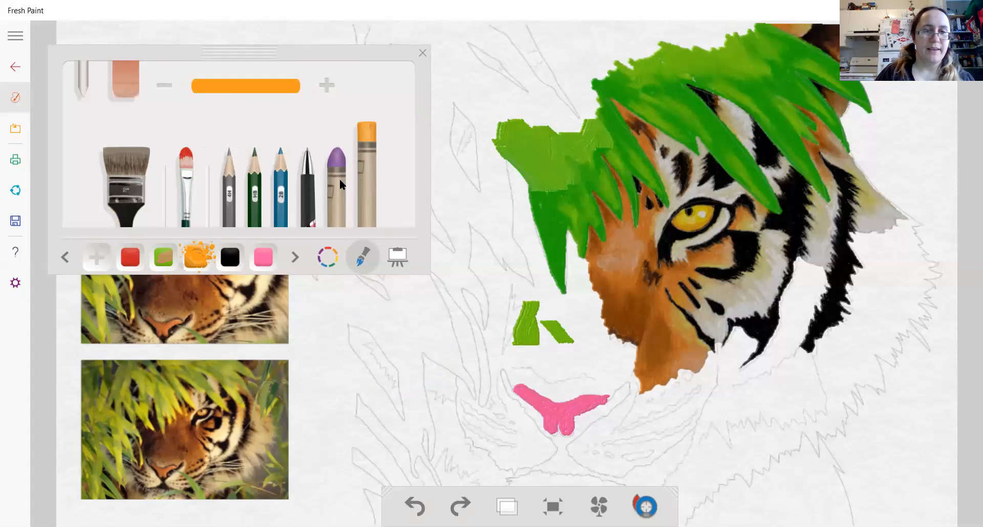
{"action": "left_click", "coordinate": [339, 179]}
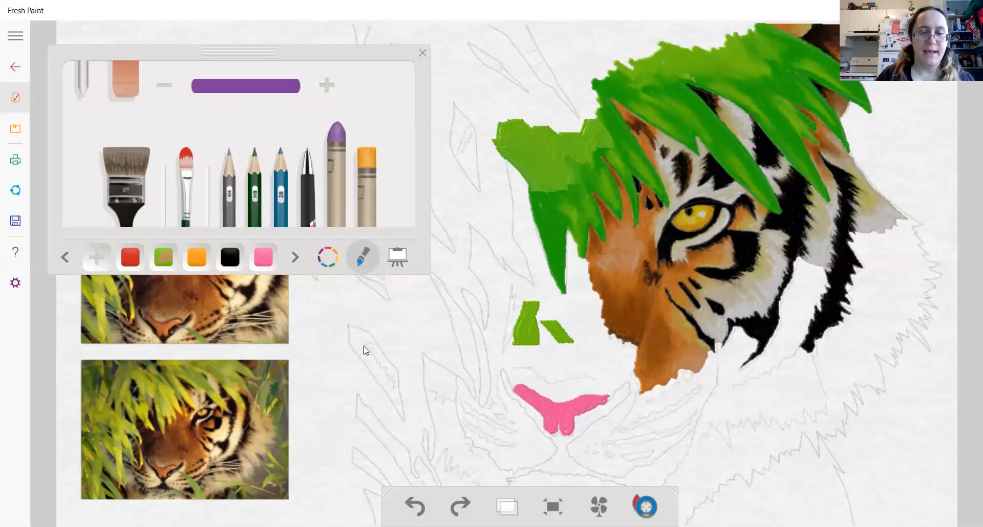
{"action": "mouse_move", "coordinate": [415, 311]}
{"action": "left_mouse_down"}
{"action": "mouse_move", "coordinate": [438, 336]}
{"action": "mouse_move", "coordinate": [382, 311]}
{"action": "mouse_move", "coordinate": [424, 316]}
{"action": "mouse_move", "coordinate": [415, 336]}
{"action": "left_mouse_up"}
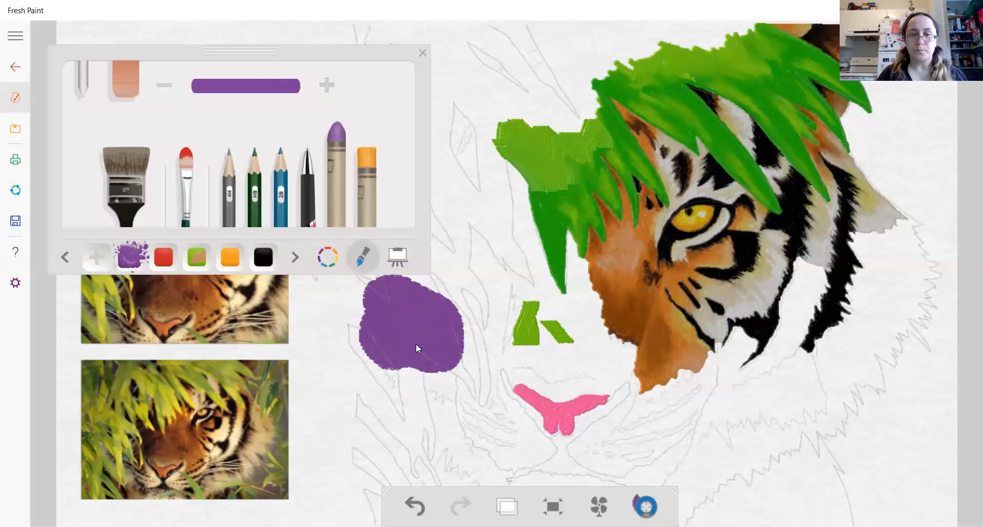
{"action": "left_click", "coordinate": [414, 494]}
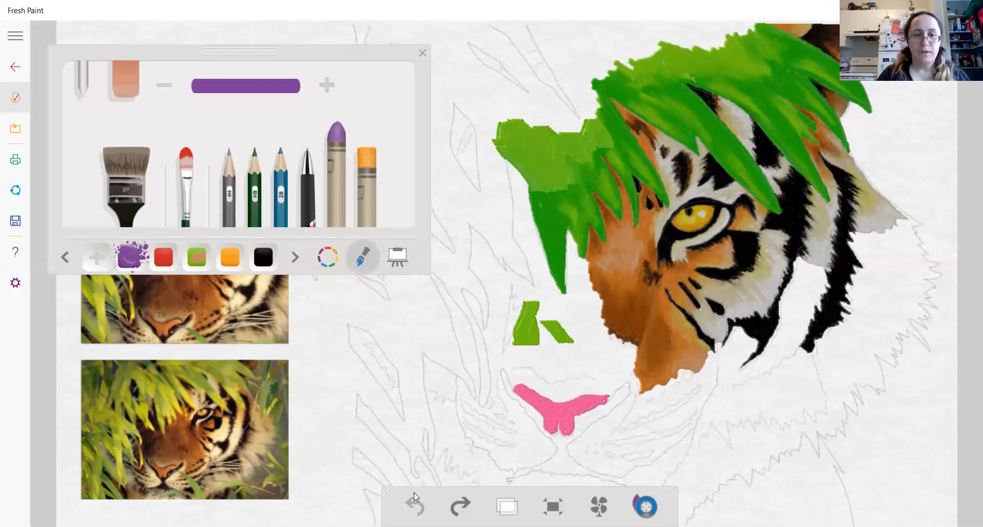
Scribble a small purple mark over the leaf outlines with the blue pencil switched to purple.
{"action": "left_click", "coordinate": [278, 182]}
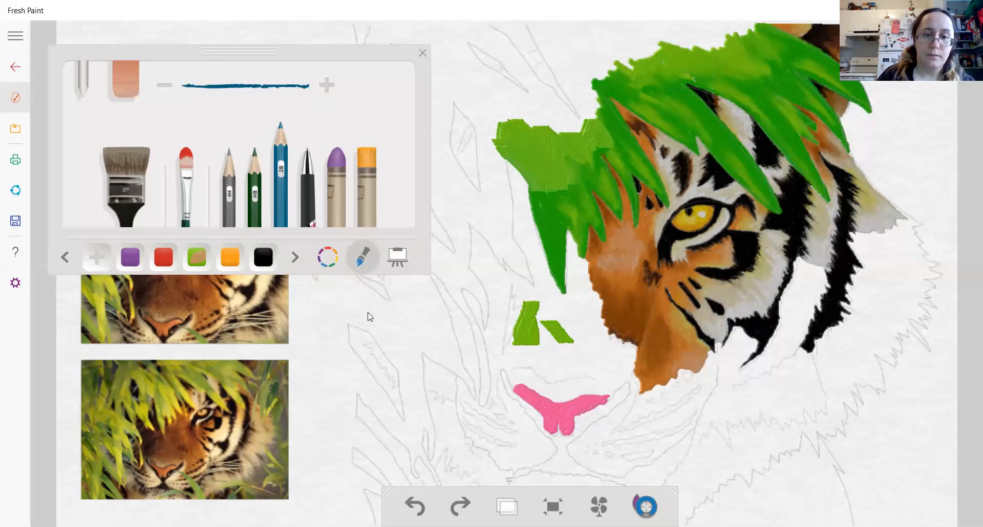
{"action": "left_click", "coordinate": [131, 257]}
{"action": "mouse_move", "coordinate": [405, 318]}
{"action": "left_mouse_down"}
{"action": "mouse_move", "coordinate": [399, 344]}
{"action": "mouse_move", "coordinate": [397, 328]}
{"action": "mouse_move", "coordinate": [417, 314]}
{"action": "mouse_move", "coordinate": [398, 338]}
{"action": "mouse_move", "coordinate": [390, 318]}
{"action": "mouse_move", "coordinate": [416, 313]}
{"action": "mouse_move", "coordinate": [393, 334]}
{"action": "mouse_move", "coordinate": [409, 318]}
{"action": "mouse_move", "coordinate": [381, 328]}
{"action": "mouse_move", "coordinate": [404, 317]}
{"action": "left_mouse_up"}
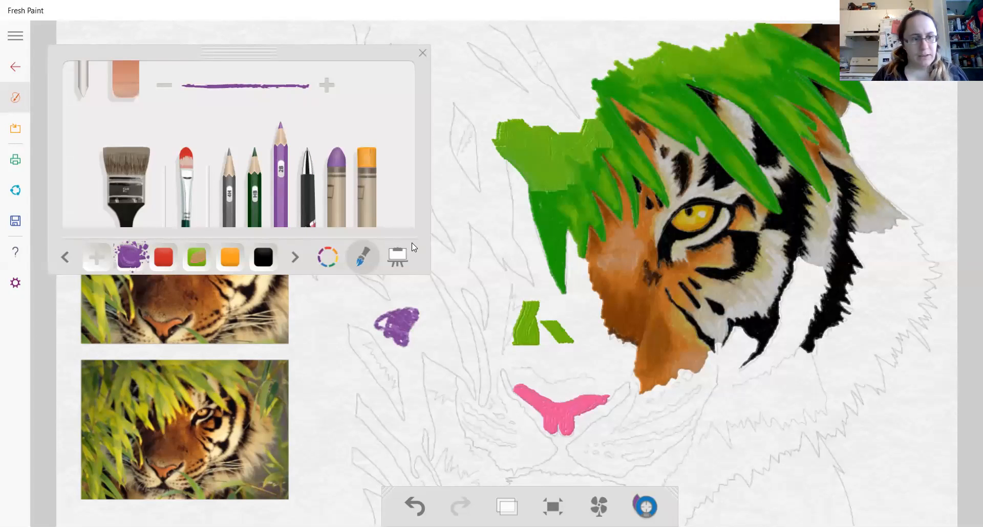
Open the canvas options, clear all paint from the tiger canvas, and undo the clearing.
{"action": "left_click", "coordinate": [397, 258]}
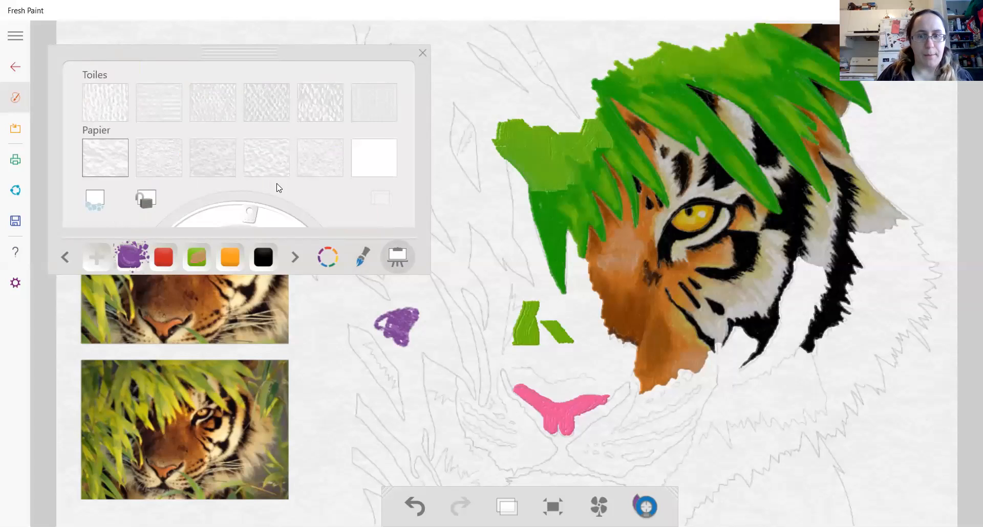
{"action": "left_click", "coordinate": [95, 201]}
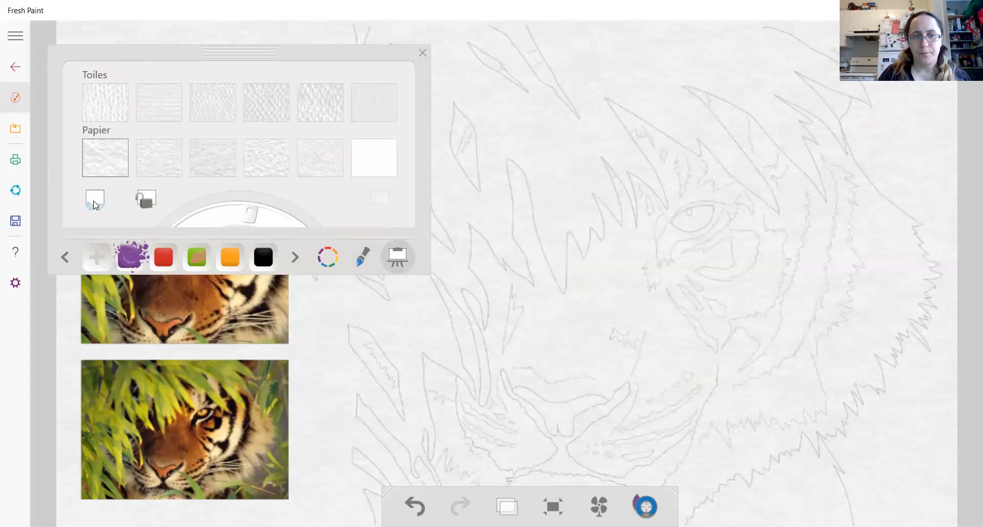
{"action": "left_click", "coordinate": [414, 505]}
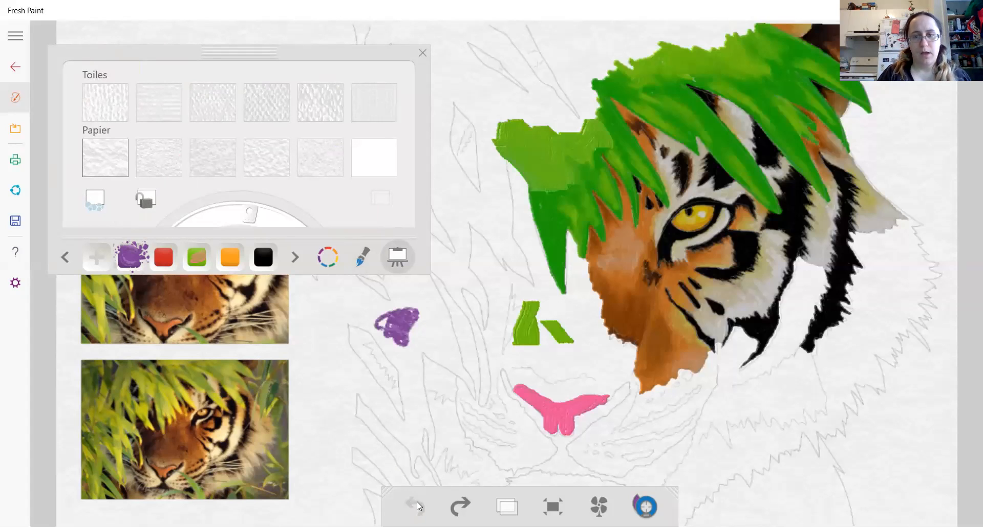
Switch the canvas lock on and off, and undo the purple pencil scribble.
{"action": "left_click", "coordinate": [147, 203]}
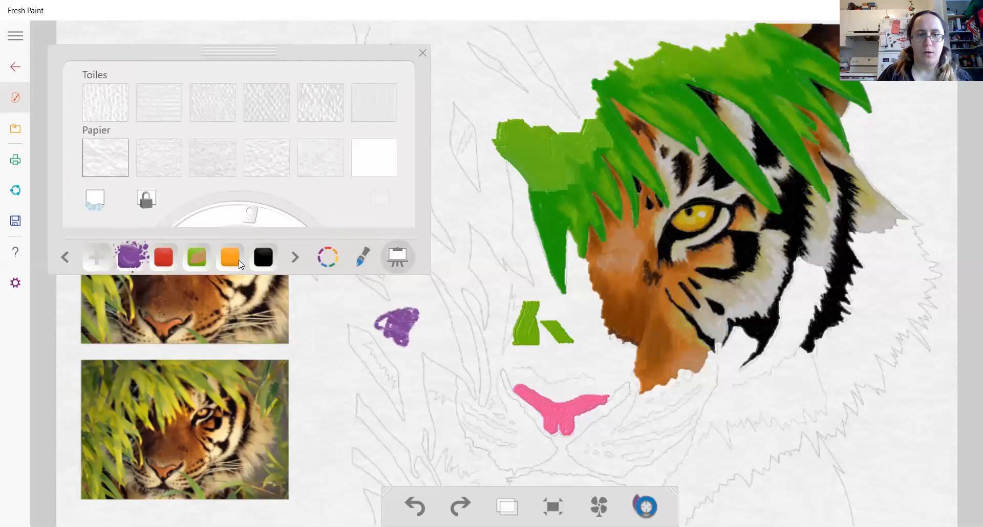
{"action": "left_click", "coordinate": [148, 200]}
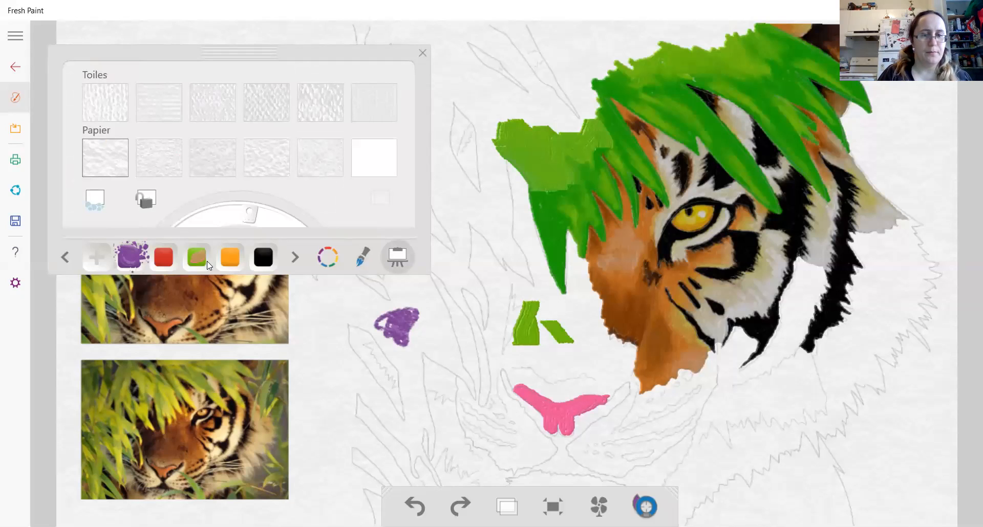
{"action": "left_click", "coordinate": [415, 507]}
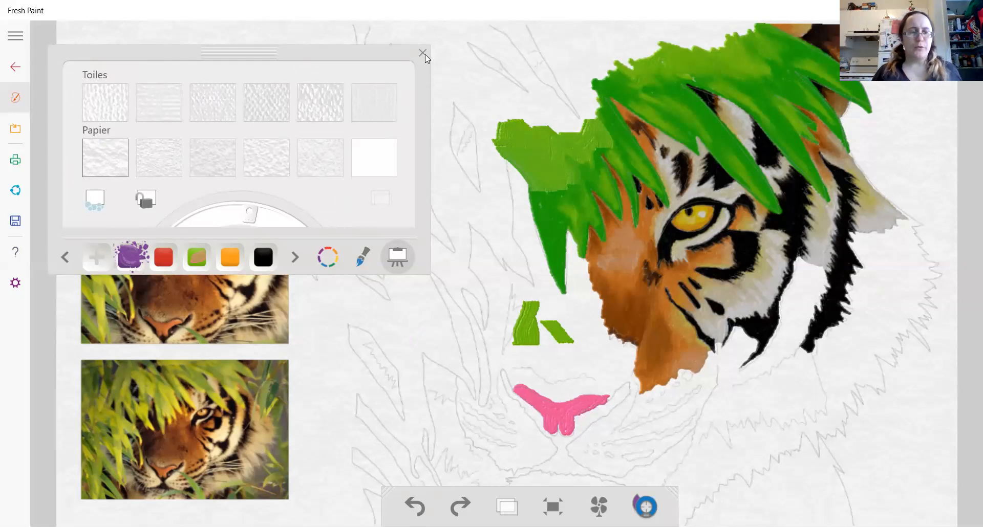
Leave the tiger painting for the painting gallery, and view the options for a new painting.
{"action": "left_click", "coordinate": [15, 69]}
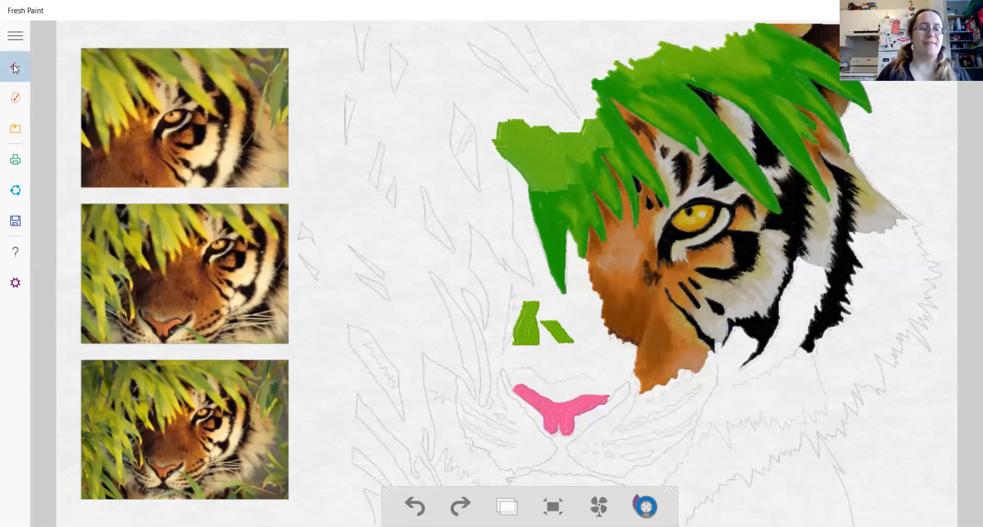
{"action": "left_click", "coordinate": [15, 68]}
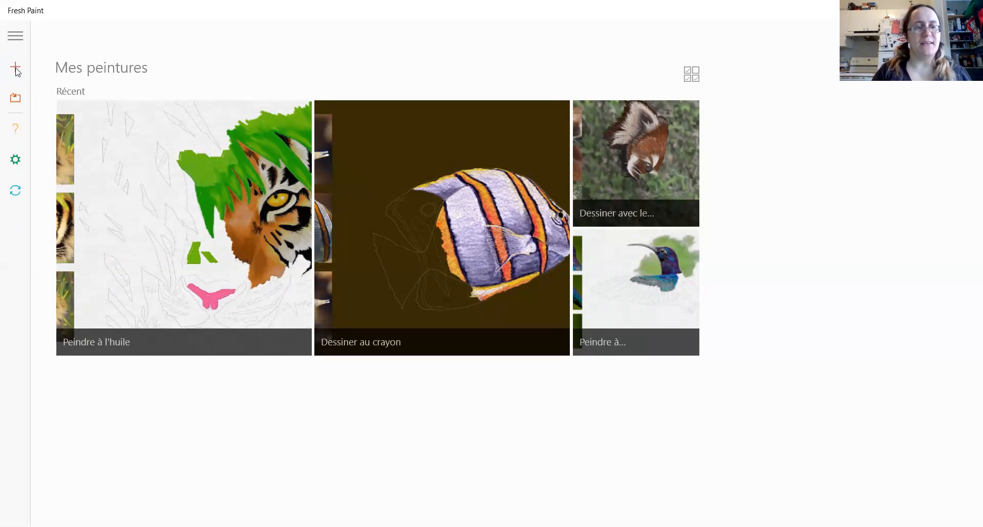
{"action": "left_click", "coordinate": [16, 71]}
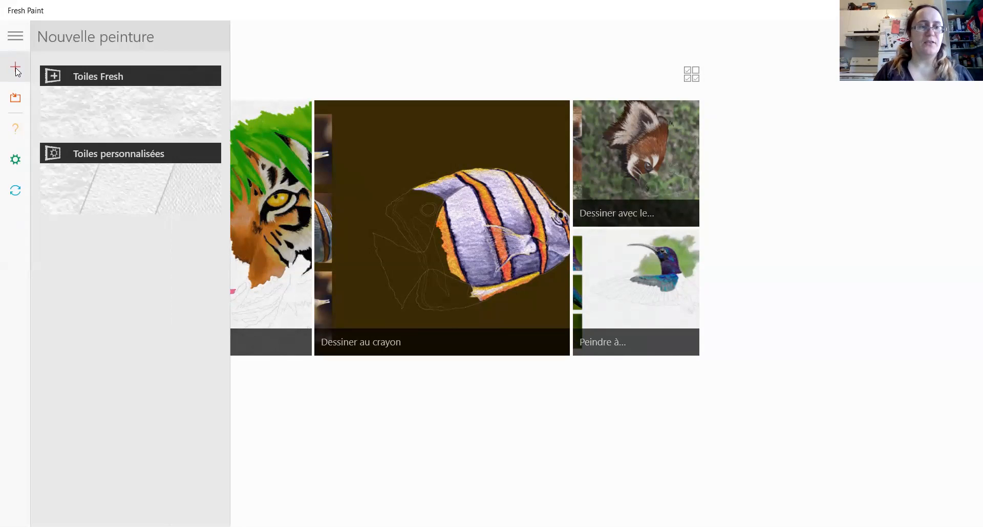
{"action": "left_click", "coordinate": [328, 34]}
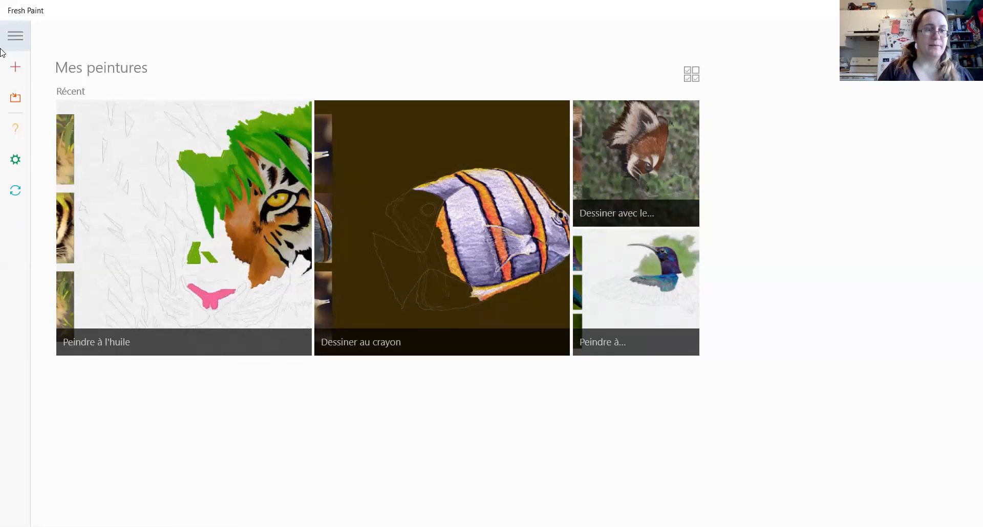
Open the image import options, try the camera as source, and close the camera window.
{"action": "left_click", "coordinate": [16, 102]}
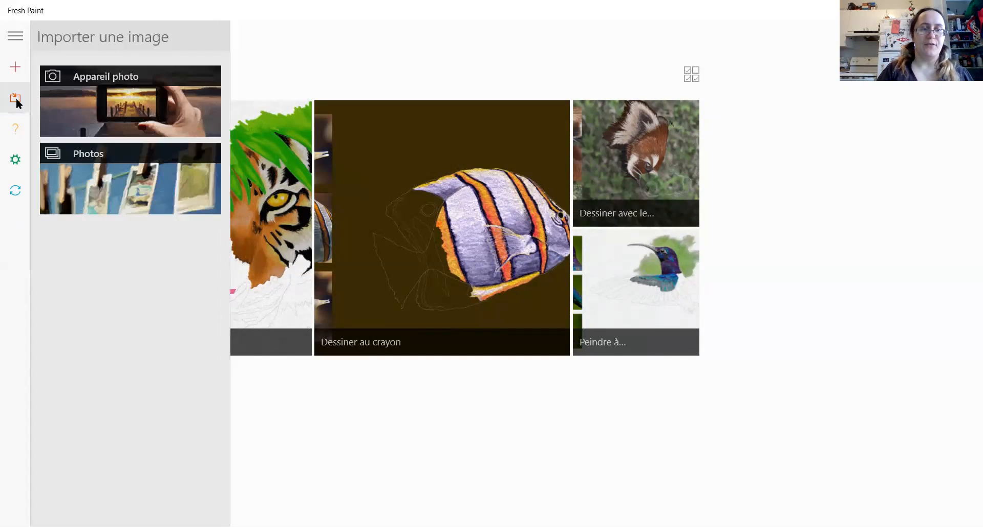
{"action": "left_click", "coordinate": [157, 111]}
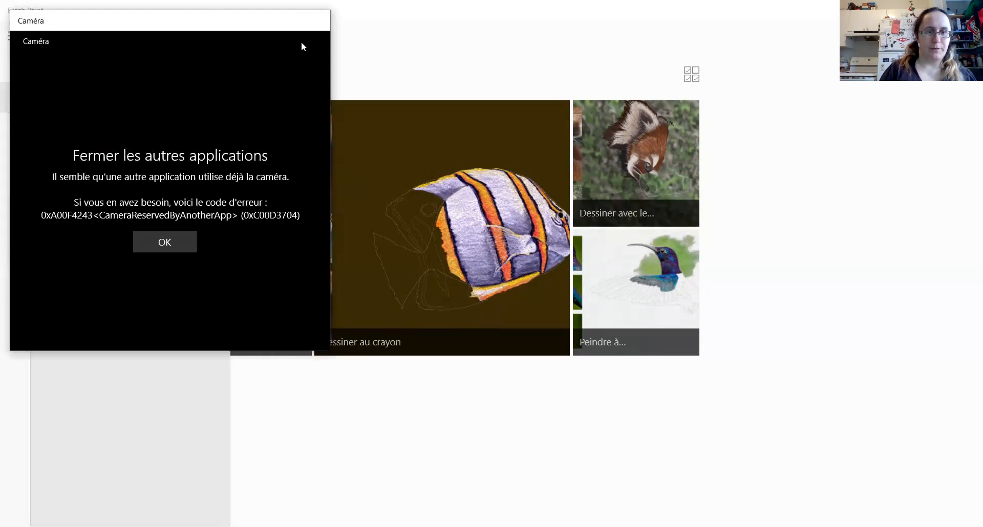
{"action": "left_click", "coordinate": [315, 21]}
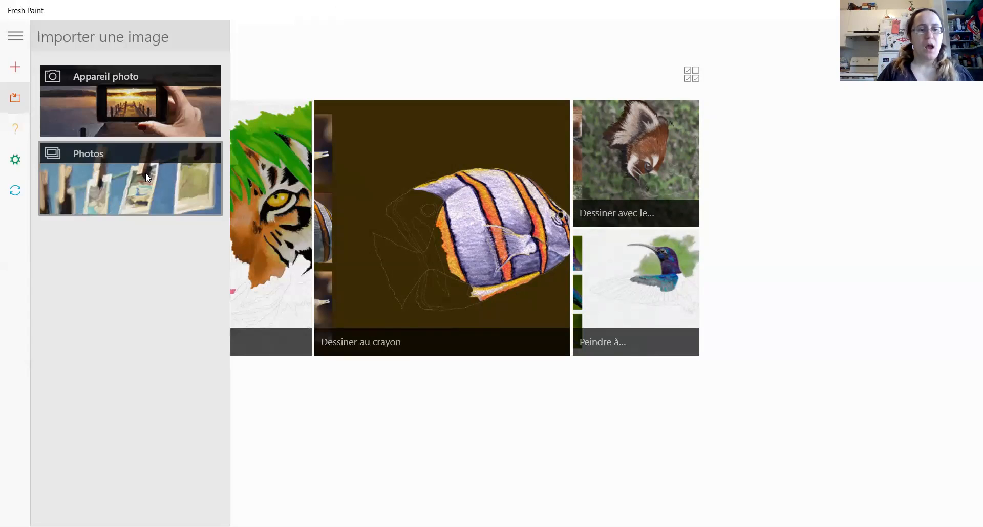
Import the black-and-white drawing of the many-headed animal from the photos.
{"action": "left_click", "coordinate": [147, 177]}
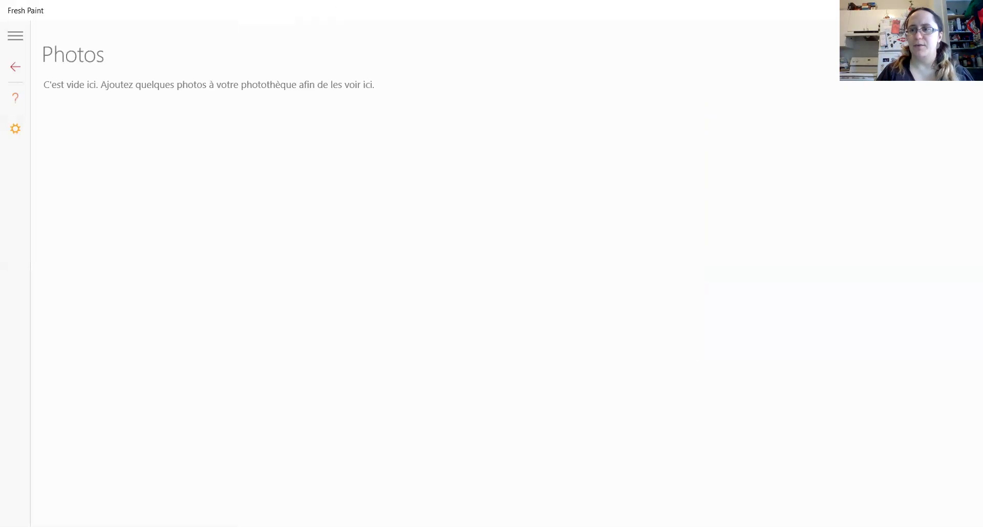
{"action": "left_click_drag", "start_coordinate": [484, 114], "coordinate": [494, 156]}
{"action": "left_click", "coordinate": [451, 164]}
{"action": "left_click", "coordinate": [385, 286]}
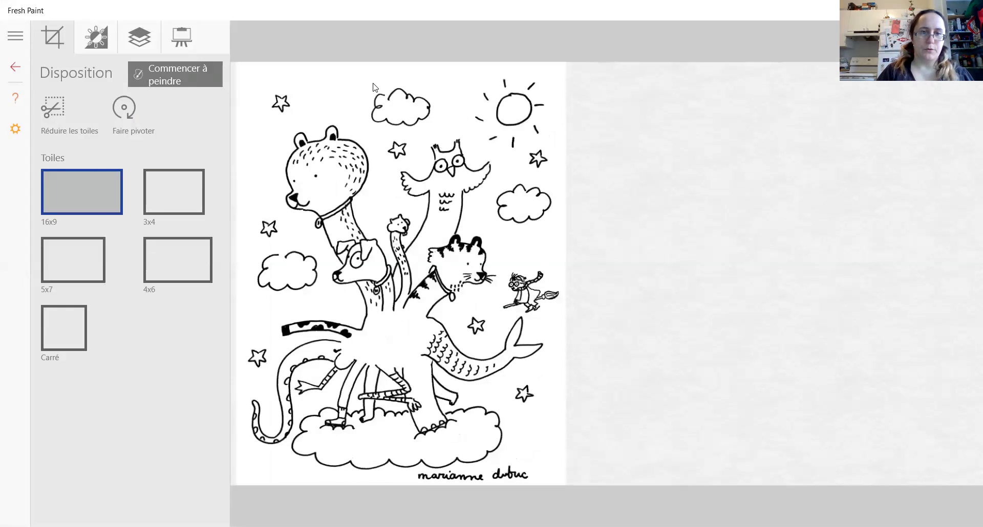
Trim the canvas to the edges of the imported animal drawing.
{"action": "left_click", "coordinate": [373, 89]}
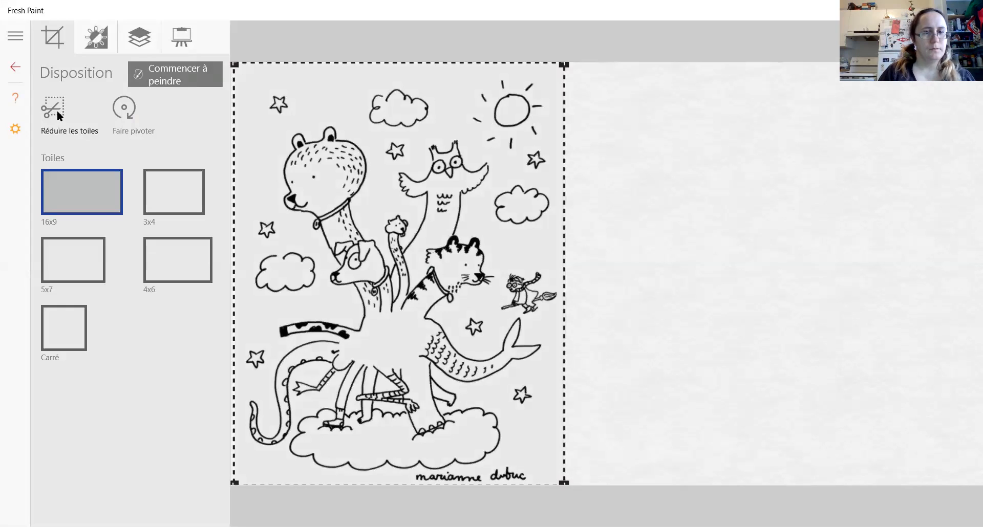
{"action": "left_click", "coordinate": [57, 109]}
{"action": "left_click", "coordinate": [363, 152]}
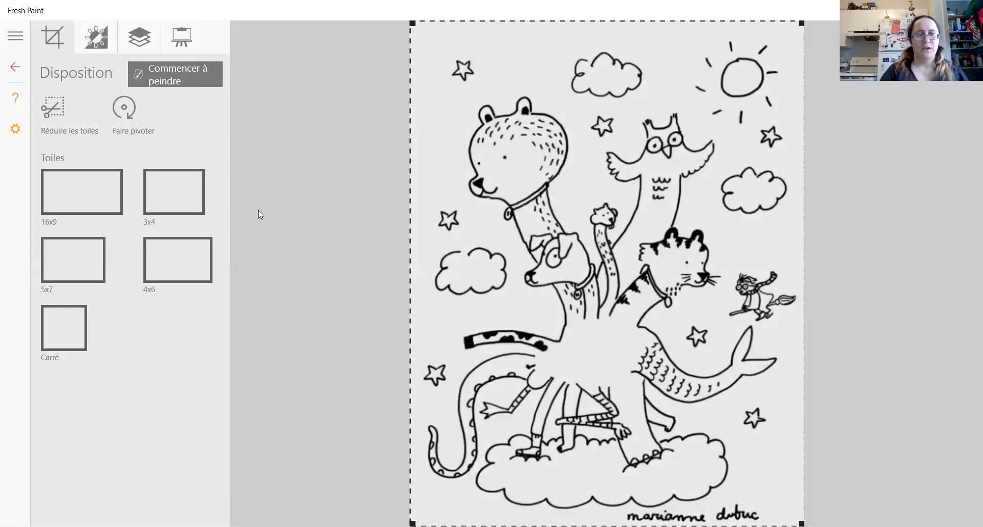
Try the canvas formats in portrait and landscape, apply portrait 16x9, and trim the canvas back to the drawing.
{"action": "left_click", "coordinate": [131, 117]}
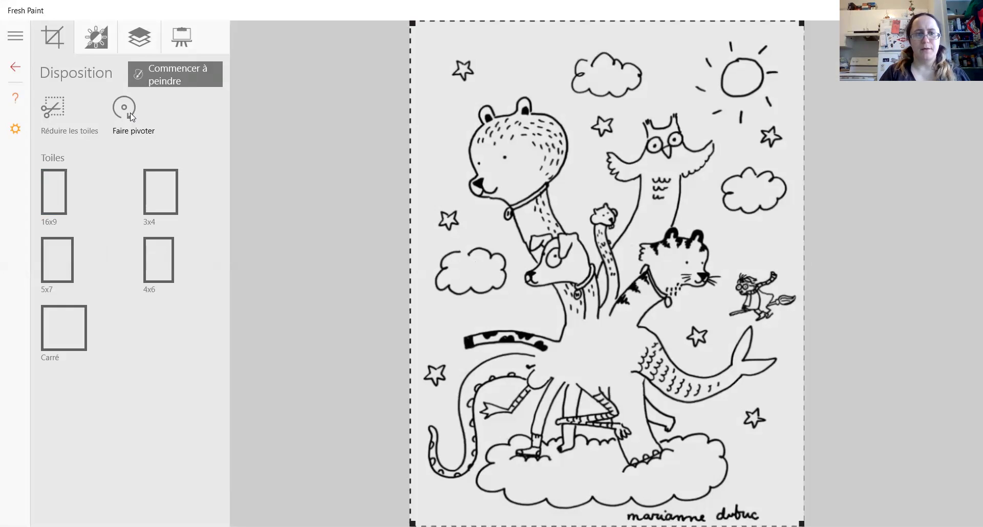
{"action": "left_click", "coordinate": [129, 114]}
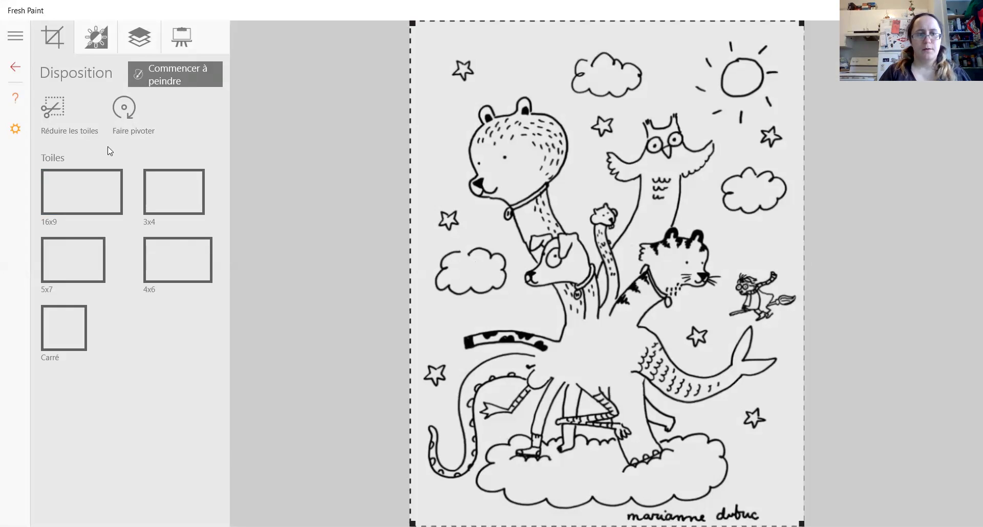
{"action": "left_click", "coordinate": [123, 125]}
{"action": "left_click", "coordinate": [61, 203]}
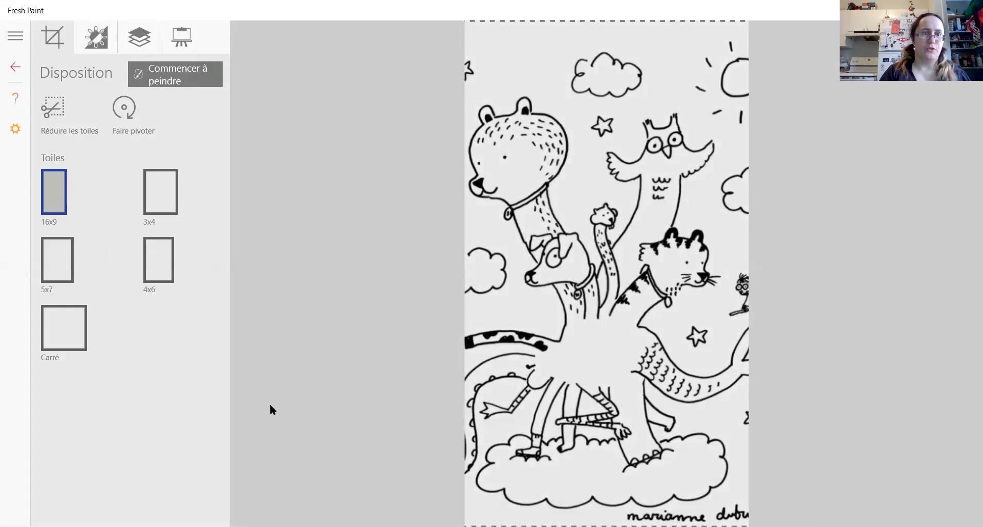
{"action": "left_click", "coordinate": [61, 109]}
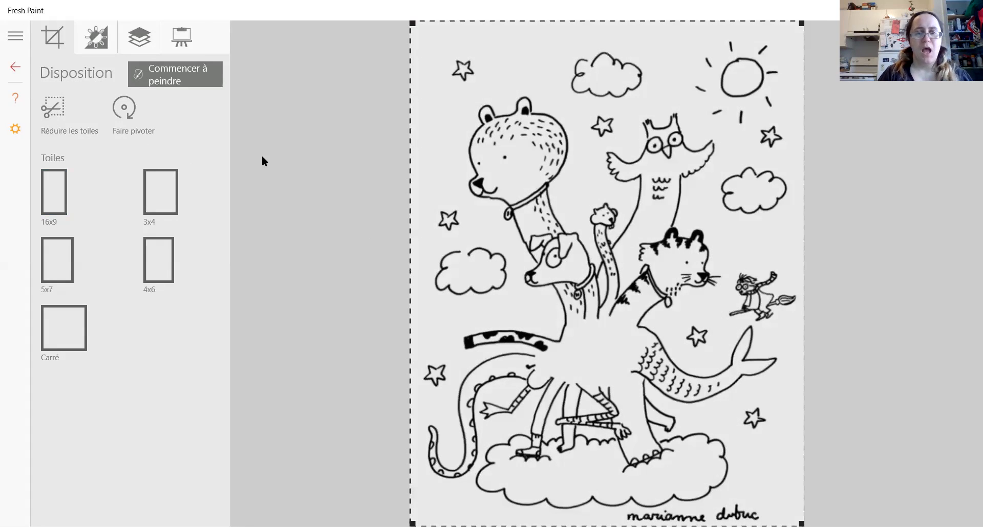
Try the Barbouillage au pinceau, Crayon, Sépia and Noir et blanc effects on the drawing, and set the effect back to Aucun.
{"action": "left_click", "coordinate": [98, 45]}
{"action": "left_click", "coordinate": [183, 164]}
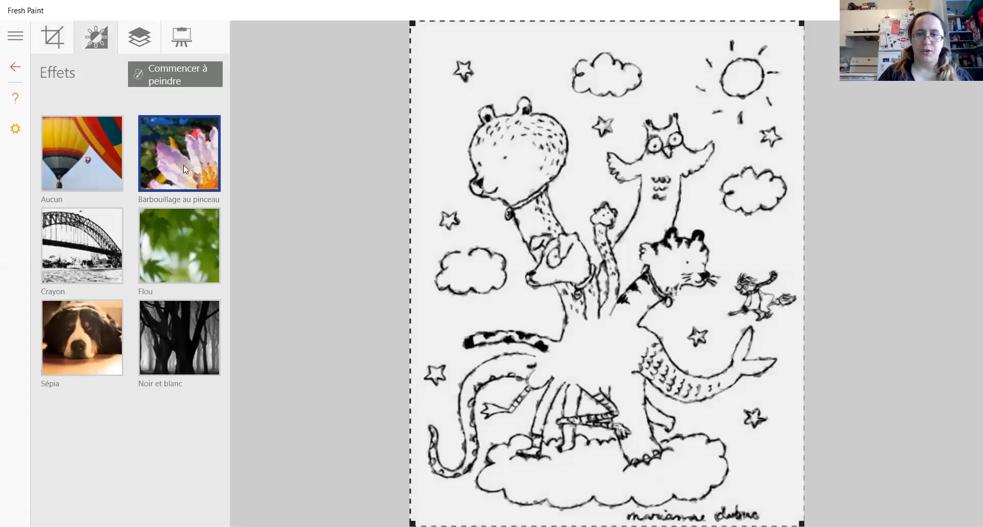
{"action": "left_click", "coordinate": [85, 166]}
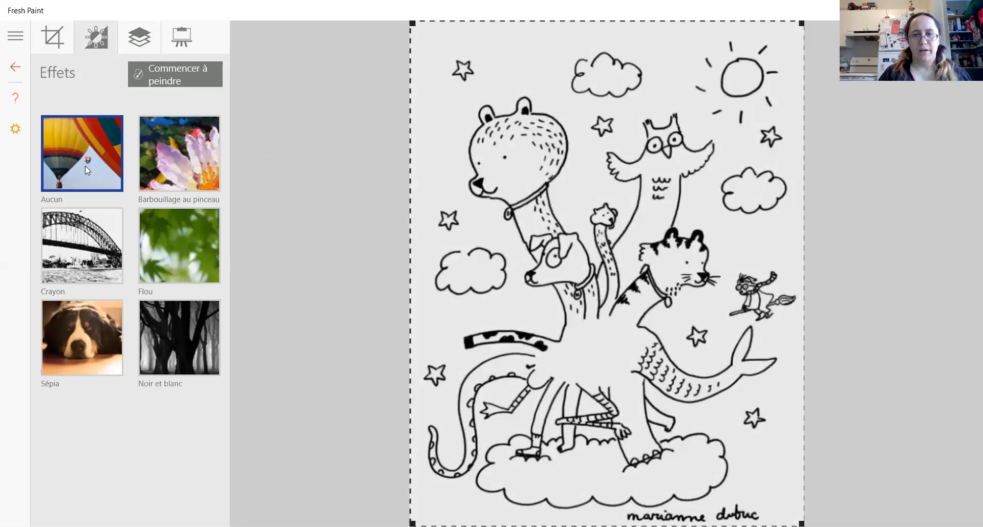
{"action": "left_click", "coordinate": [170, 170]}
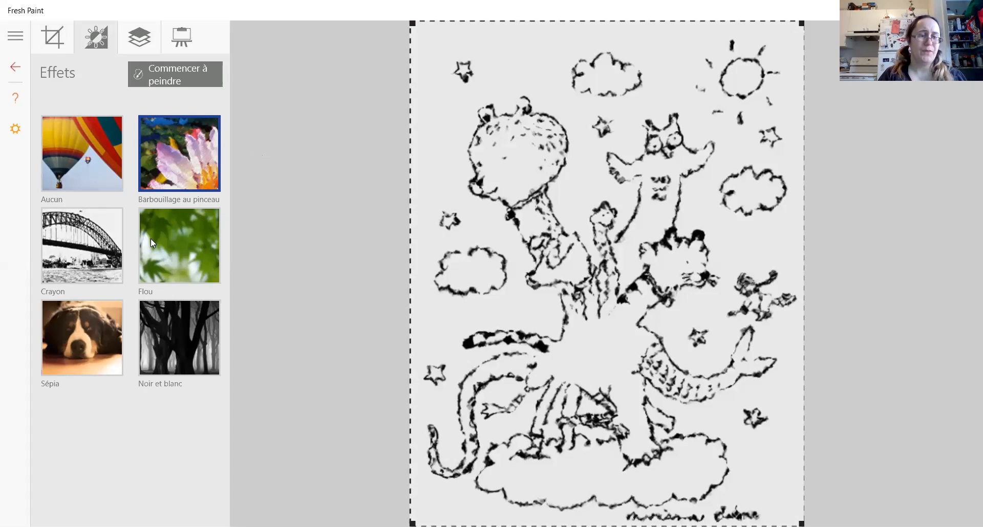
{"action": "left_click", "coordinate": [87, 261]}
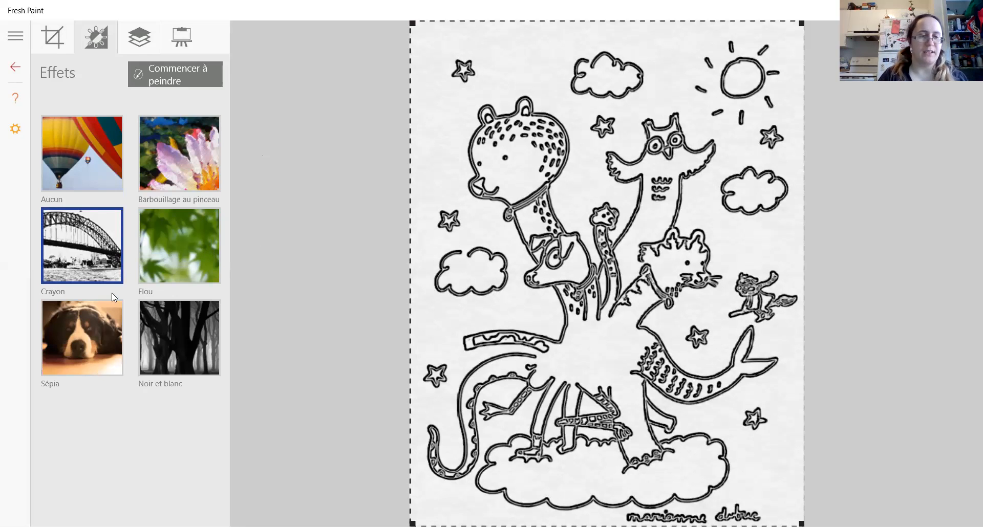
{"action": "left_click", "coordinate": [86, 345]}
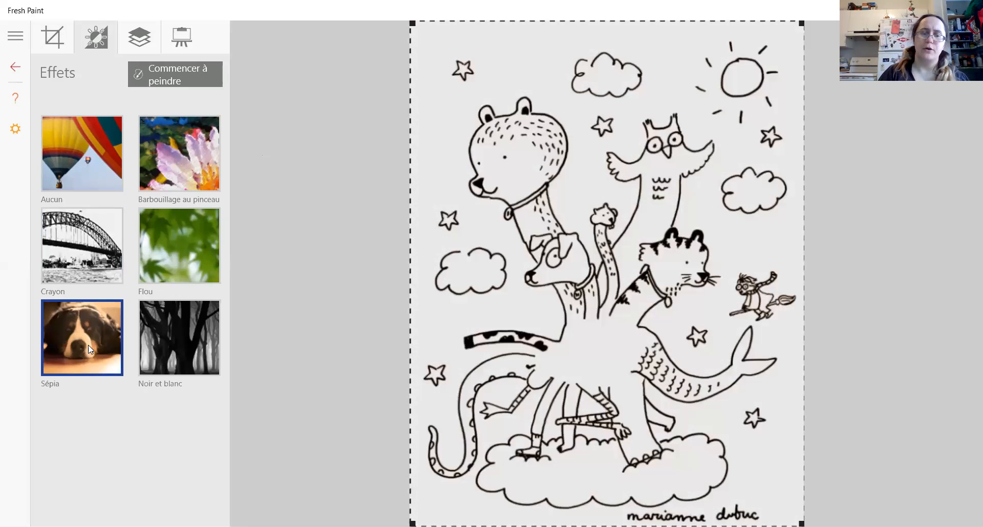
{"action": "left_click", "coordinate": [163, 345]}
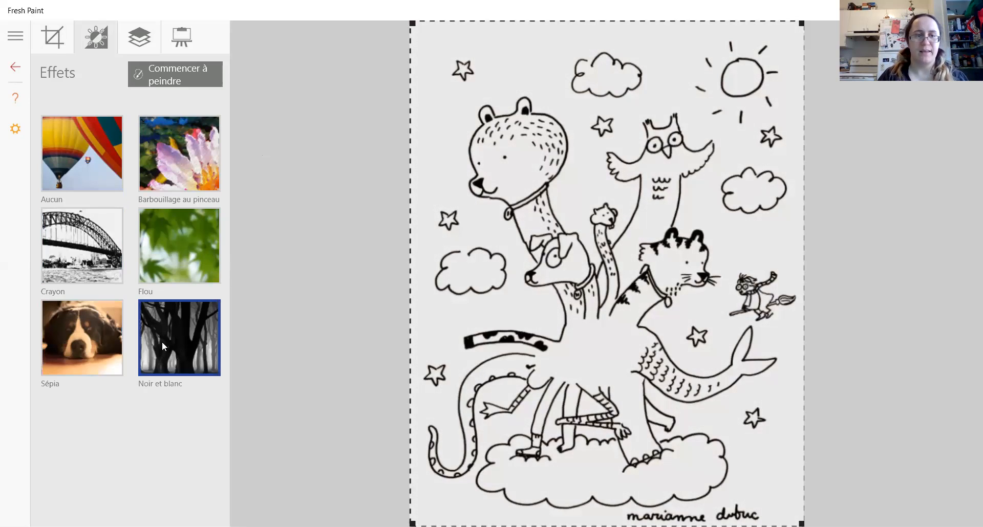
{"action": "left_click", "coordinate": [76, 173]}
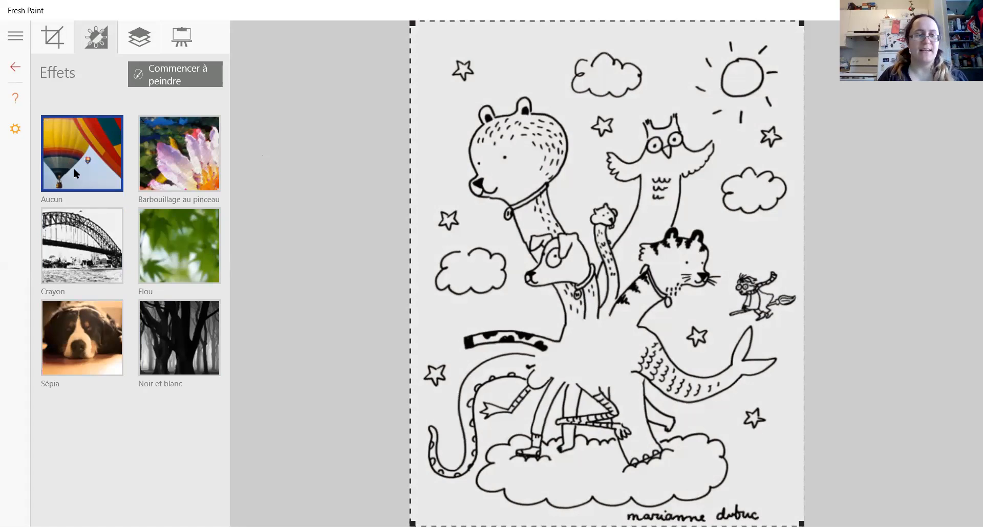
Try several canvas and paper textures for the imported drawing, and leave the import setup.
{"action": "left_click", "coordinate": [133, 48]}
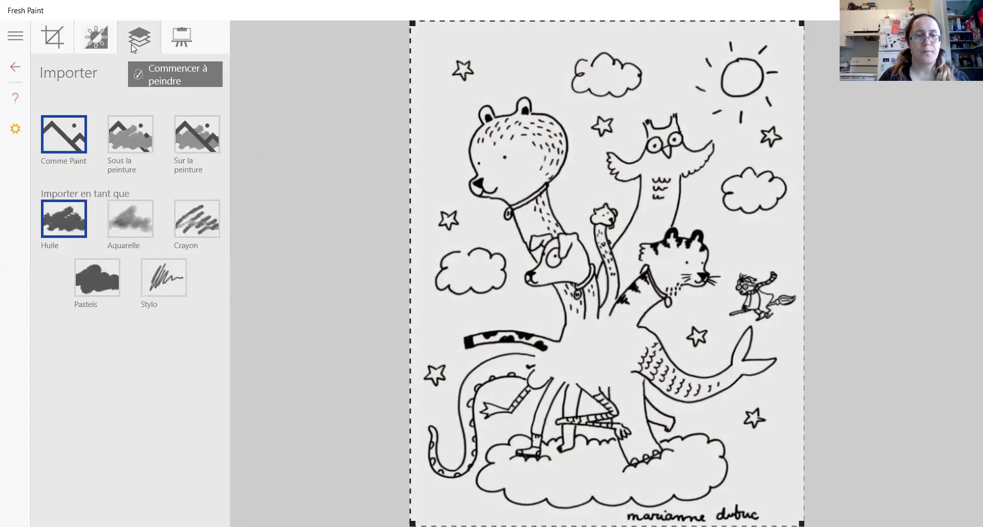
{"action": "left_click", "coordinate": [188, 39]}
{"action": "left_click", "coordinate": [130, 136]}
{"action": "left_click", "coordinate": [201, 142]}
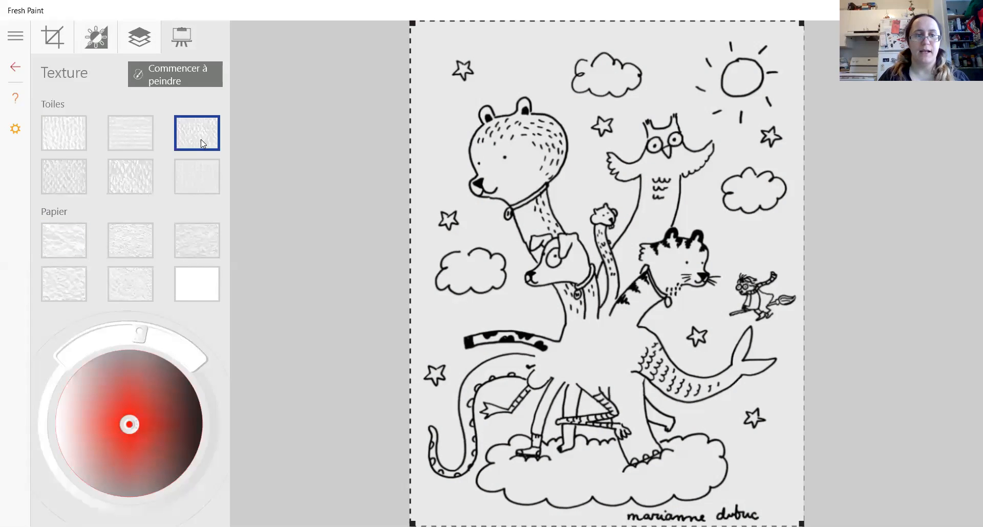
{"action": "left_click", "coordinate": [144, 179]}
{"action": "left_click", "coordinate": [78, 237]}
{"action": "left_click", "coordinate": [131, 237]}
{"action": "left_click", "coordinate": [181, 240]}
{"action": "left_click", "coordinate": [61, 128]}
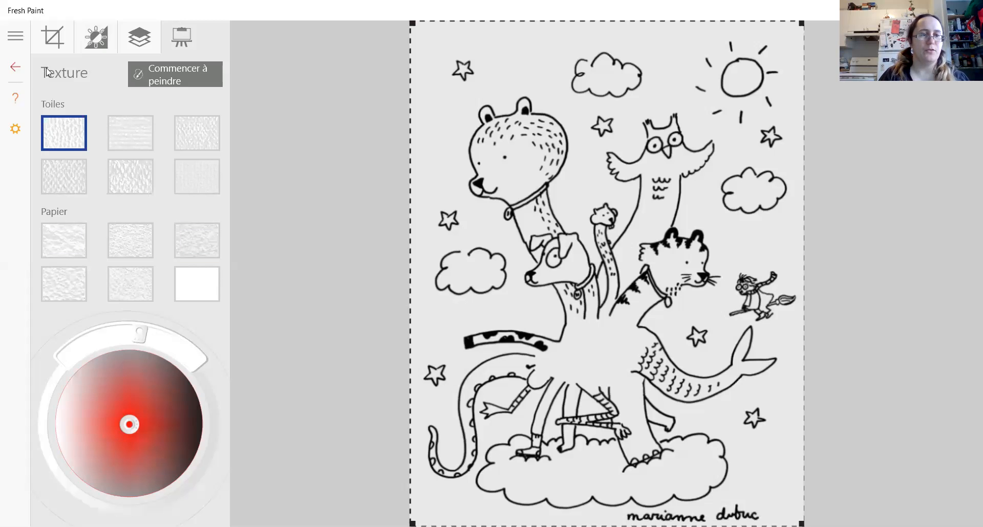
{"action": "left_click", "coordinate": [19, 78]}
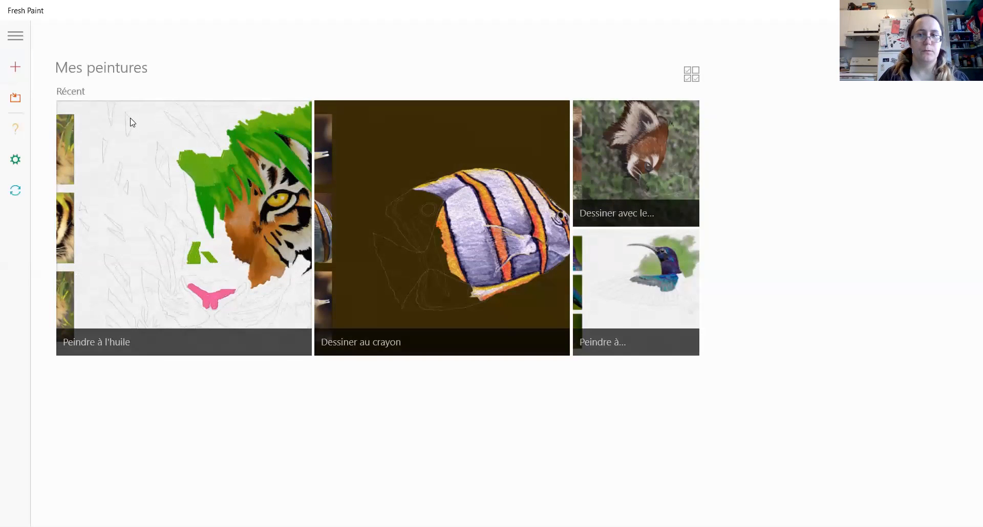
Import coloriage-mars2020-01_orig from the Bureau folder and trim the canvas to the drawing.
{"action": "left_click", "coordinate": [15, 98]}
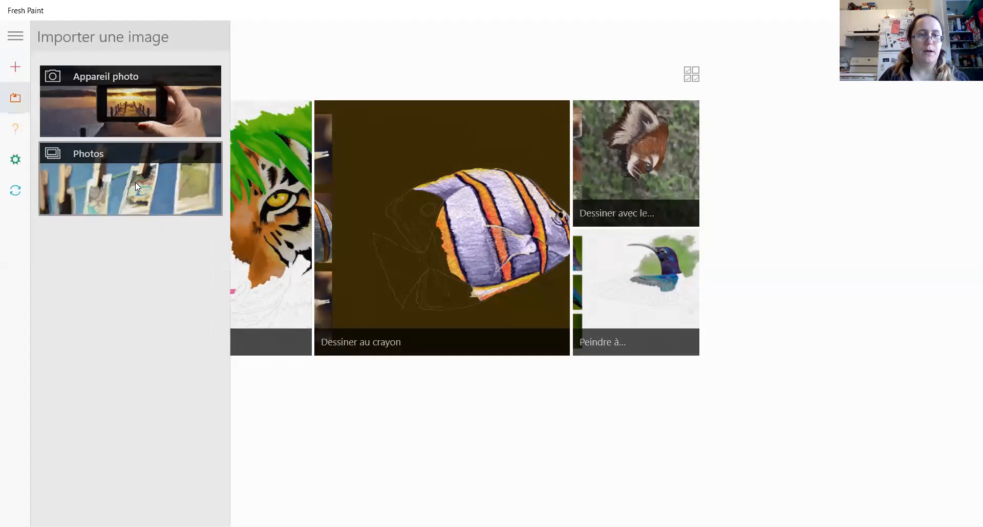
{"action": "left_click", "coordinate": [135, 182]}
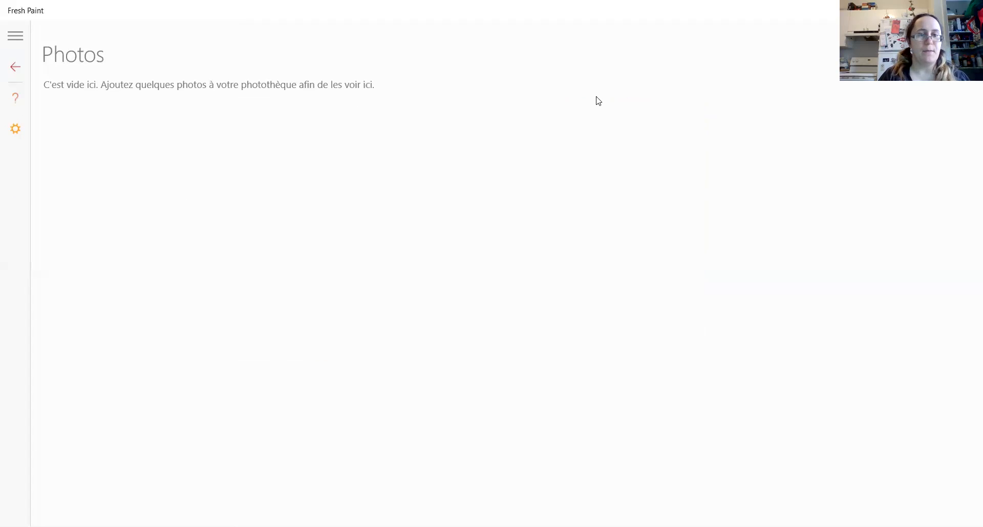
{"action": "scroll", "coordinate": [484, 154], "scroll_direction": "down", "scroll_amount": 2}
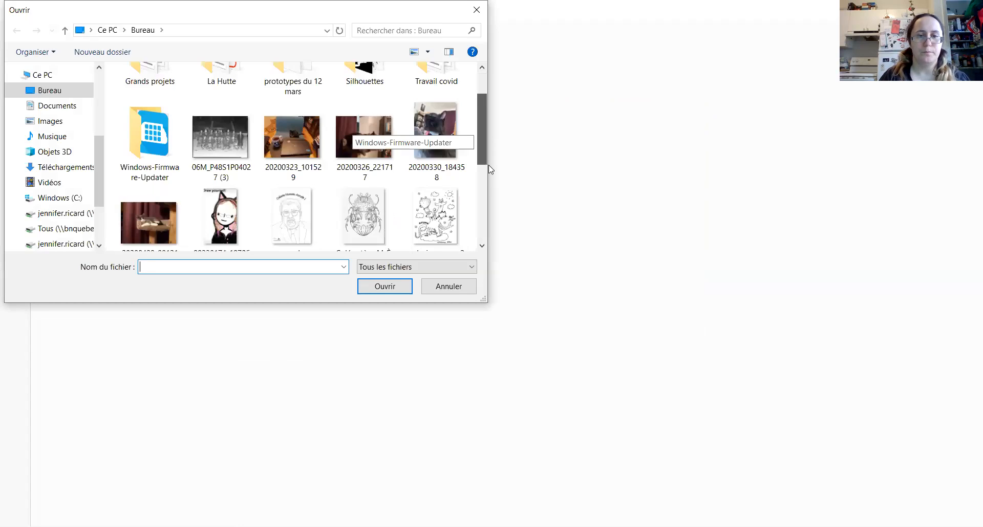
{"action": "left_click_drag", "start_coordinate": [489, 163], "coordinate": [485, 180]}
{"action": "left_click", "coordinate": [438, 183]}
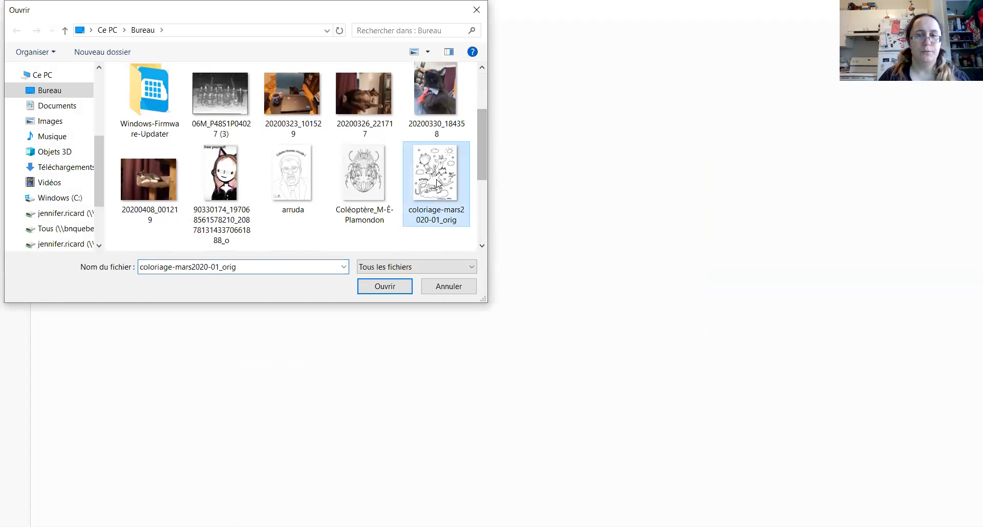
{"action": "double_click", "coordinate": [438, 183]}
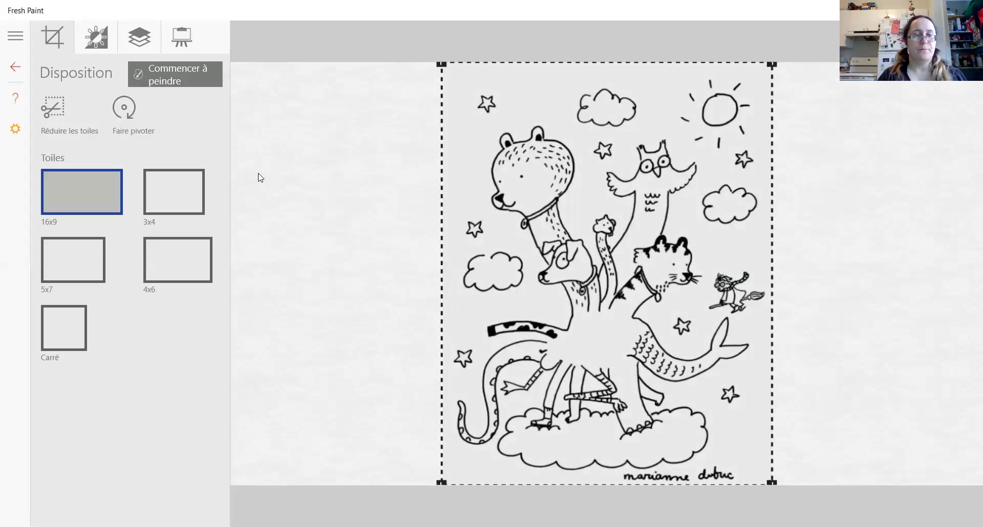
{"action": "left_click", "coordinate": [57, 114]}
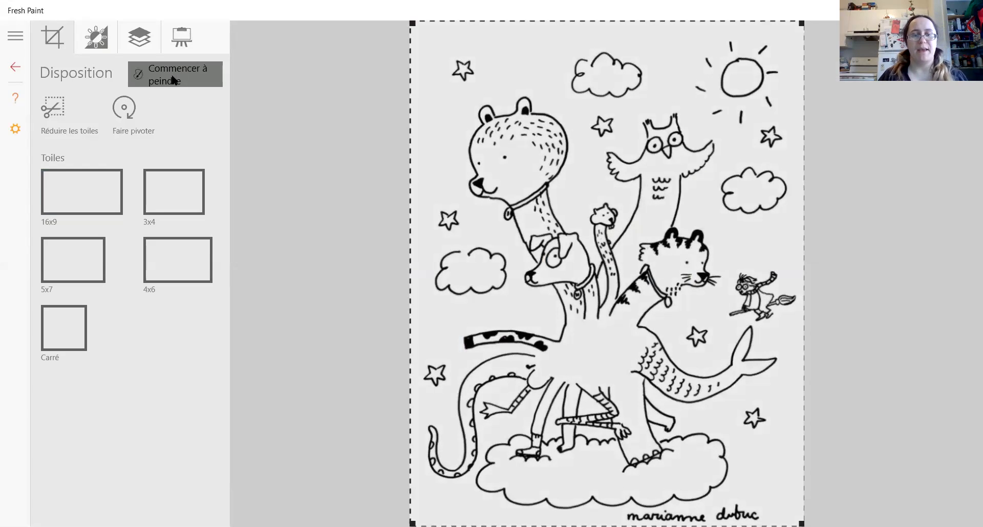
Start painting on the trimmed drawing and move the tool palette clear of the bear's head.
{"action": "left_click", "coordinate": [174, 80]}
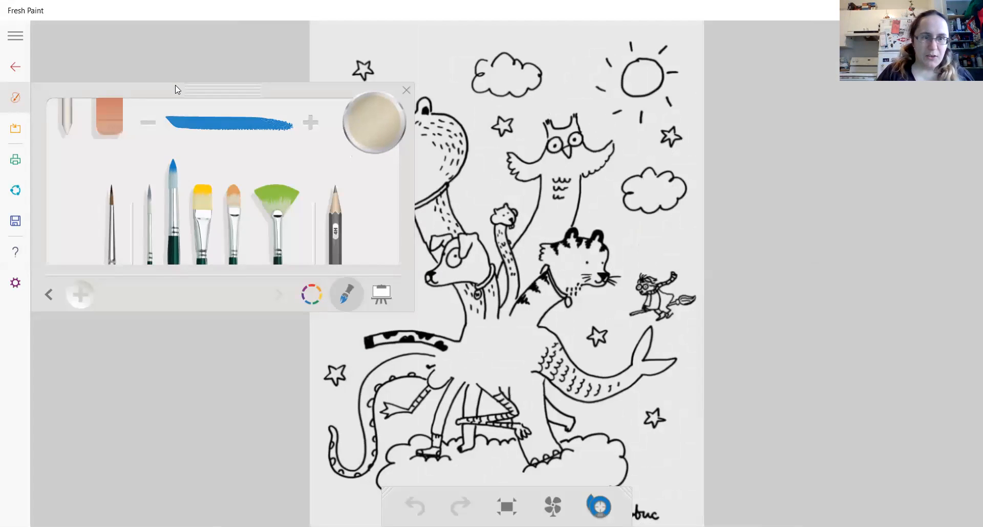
{"action": "left_click_drag", "start_coordinate": [161, 77], "coordinate": [141, 24]}
{"action": "mouse_move", "coordinate": [207, 238]}
{"action": "left_mouse_down"}
{"action": "mouse_move", "coordinate": [200, 282]}
{"action": "mouse_move", "coordinate": [155, 120]}
{"action": "mouse_move", "coordinate": [101, 36]}
{"action": "left_mouse_up"}
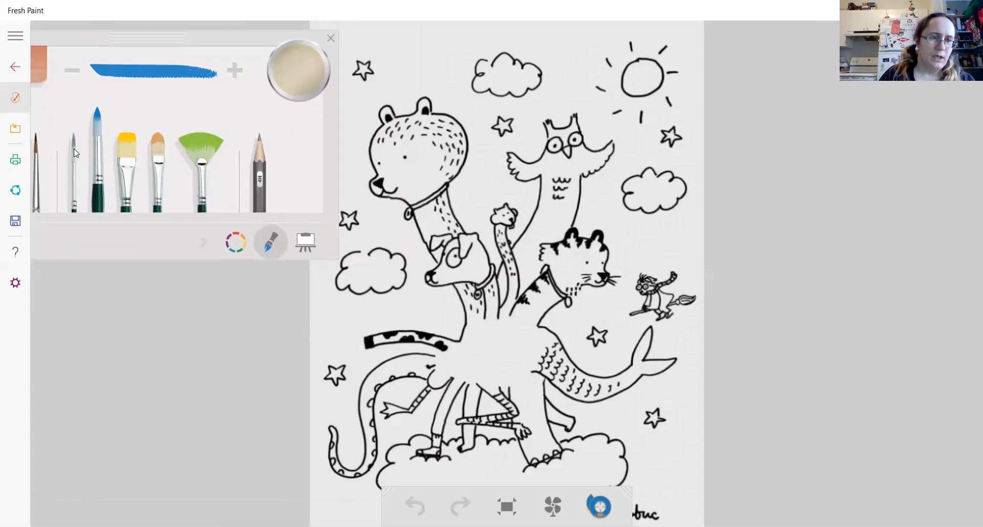
Colour the star just below the sun yellow with the 2B pencil.
{"action": "left_click", "coordinate": [262, 198]}
{"action": "left_click", "coordinate": [173, 163]}
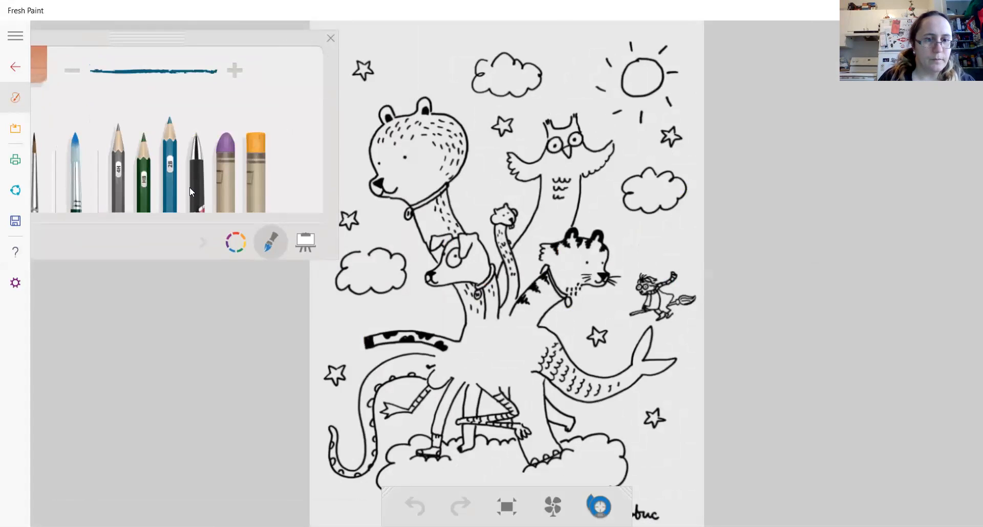
{"action": "left_click", "coordinate": [237, 243]}
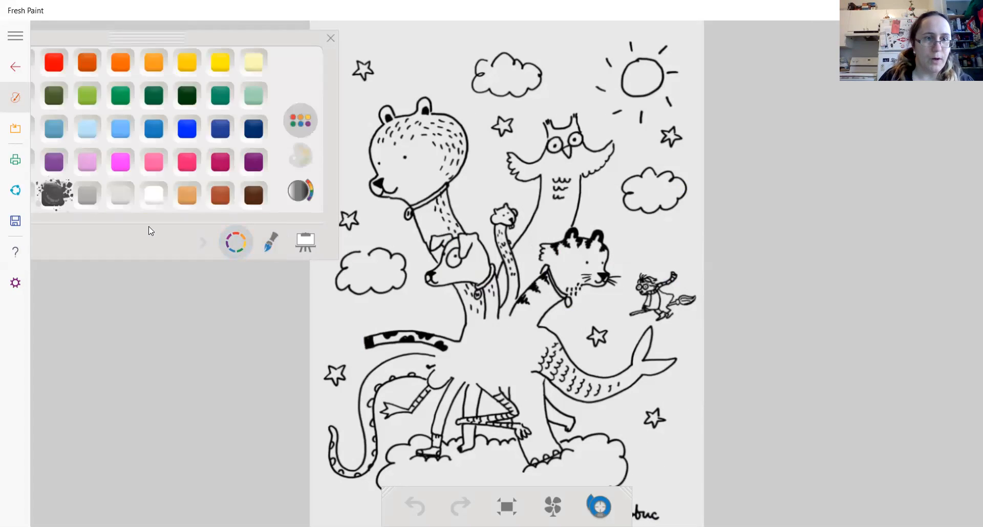
{"action": "left_click", "coordinate": [222, 63]}
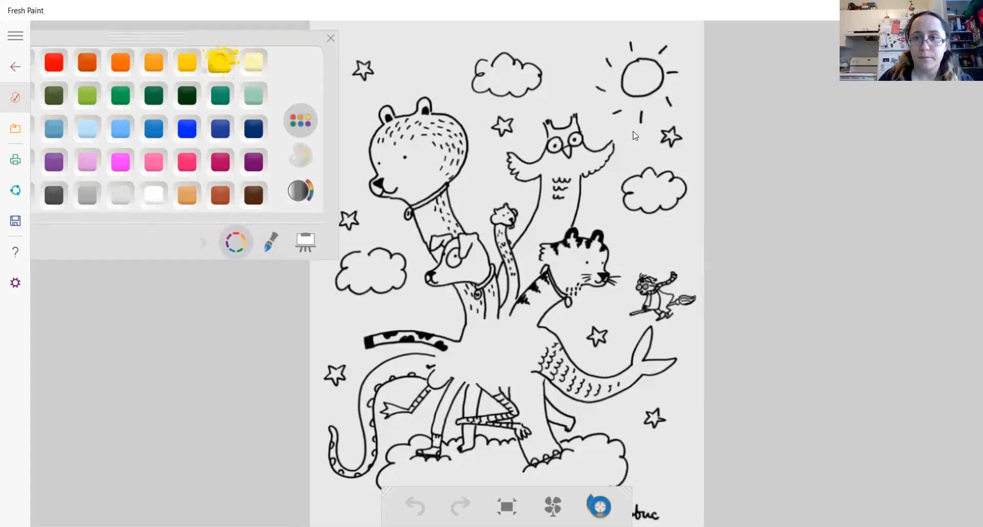
{"action": "left_click_drag", "start_coordinate": [668, 139], "coordinate": [678, 138]}
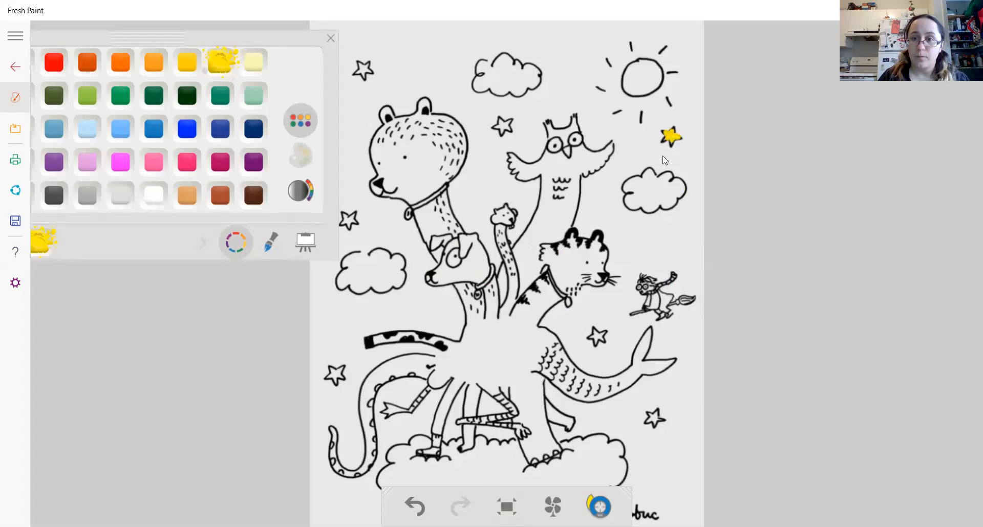
Try the colour picker over different parts of the drawing and put it away.
{"action": "left_click", "coordinate": [598, 507]}
{"action": "left_click_drag", "start_coordinate": [535, 269], "coordinate": [631, 178]}
{"action": "left_click_drag", "start_coordinate": [606, 212], "coordinate": [616, 287]}
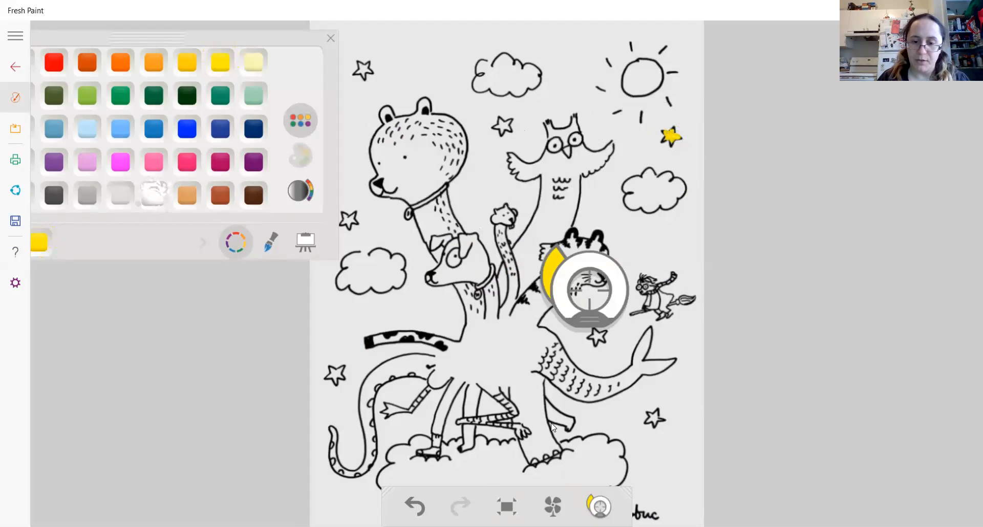
{"action": "left_click", "coordinate": [553, 509]}
{"action": "left_click", "coordinate": [609, 505]}
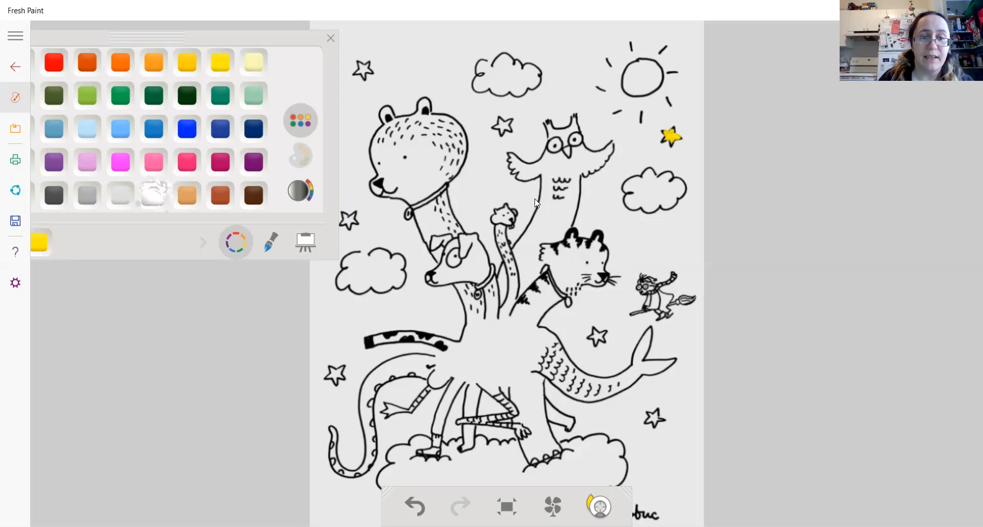
Fill the star between the bear's head and the owl with yellow 2B pencil.
{"action": "left_click", "coordinate": [504, 130]}
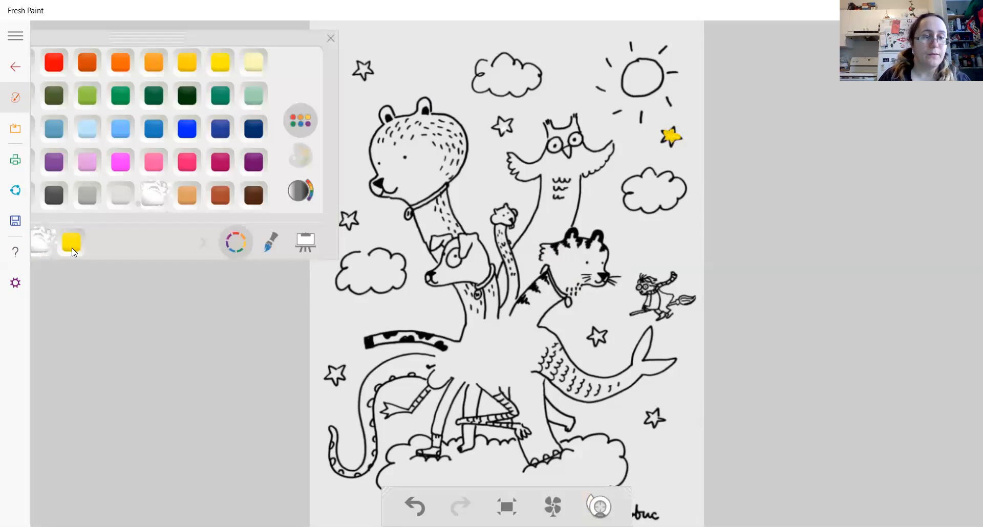
{"action": "left_click", "coordinate": [220, 62]}
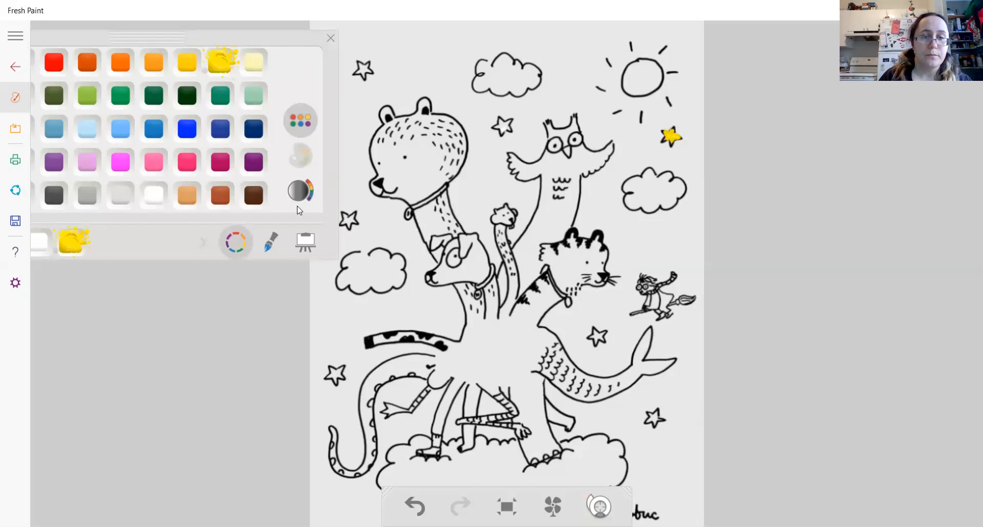
{"action": "left_click", "coordinate": [271, 244]}
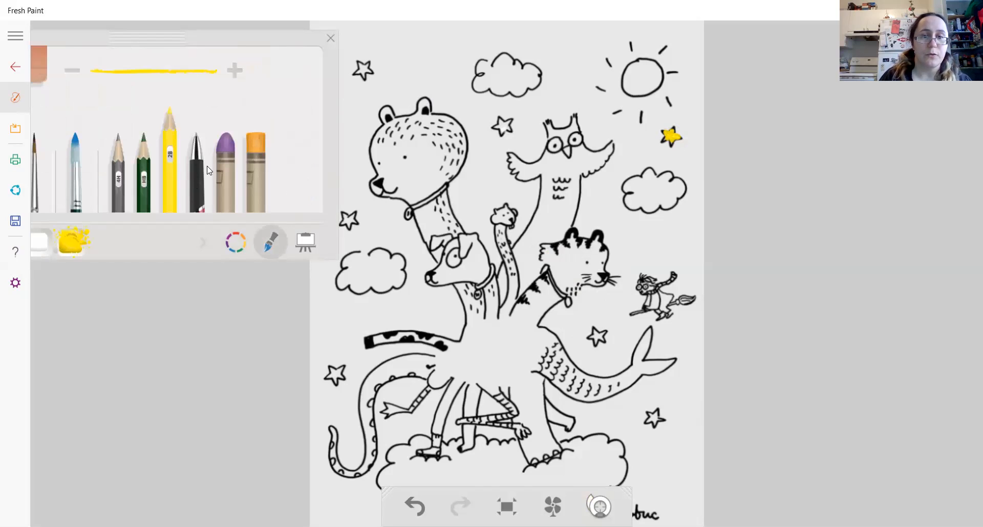
{"action": "mouse_move", "coordinate": [502, 132]}
{"action": "left_mouse_down"}
{"action": "mouse_move", "coordinate": [509, 126]}
{"action": "mouse_move", "coordinate": [494, 129]}
{"action": "left_mouse_up"}
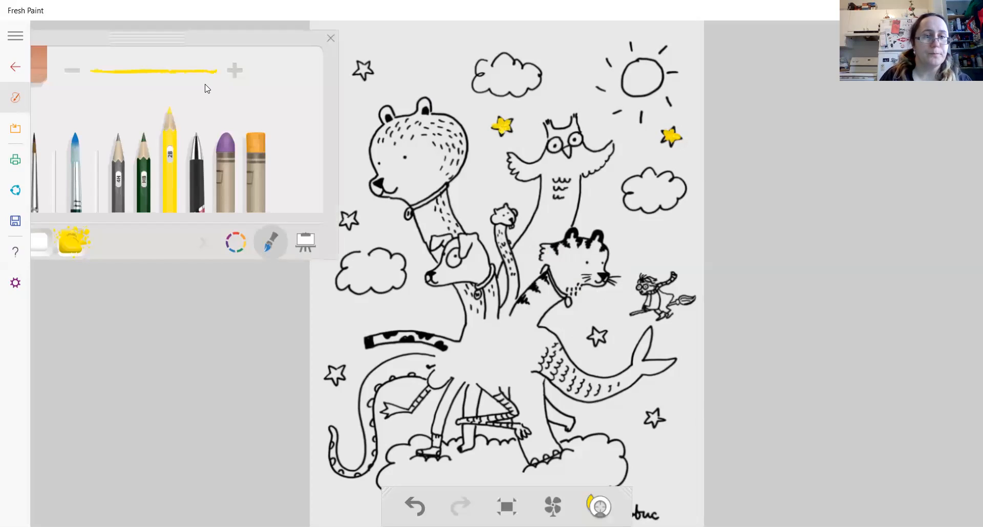
Make the 2B pencil line thinner, colour the star above the bear's head yellow, and bring the tool palette back.
{"action": "left_click", "coordinate": [71, 74]}
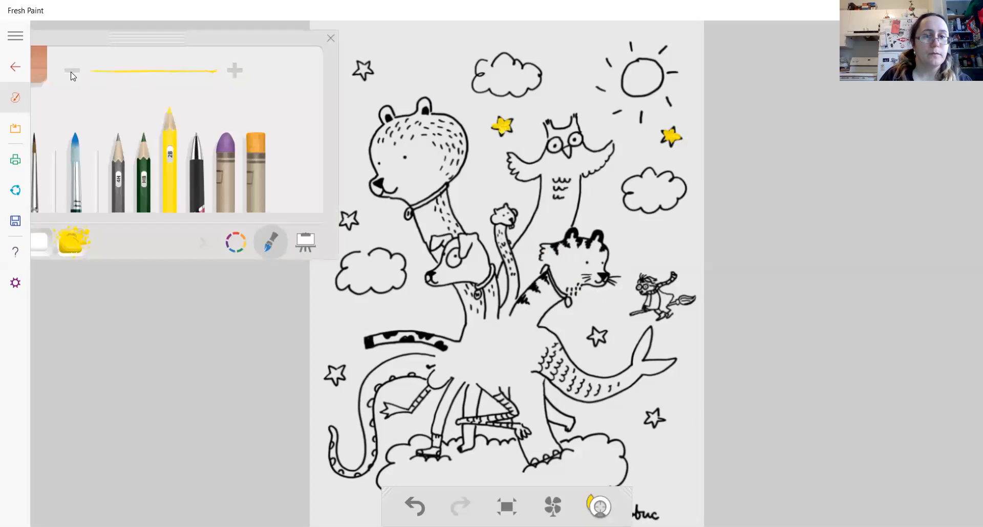
{"action": "mouse_move", "coordinate": [360, 78]}
{"action": "left_mouse_down"}
{"action": "mouse_move", "coordinate": [364, 66]}
{"action": "mouse_move", "coordinate": [365, 77]}
{"action": "left_mouse_up"}
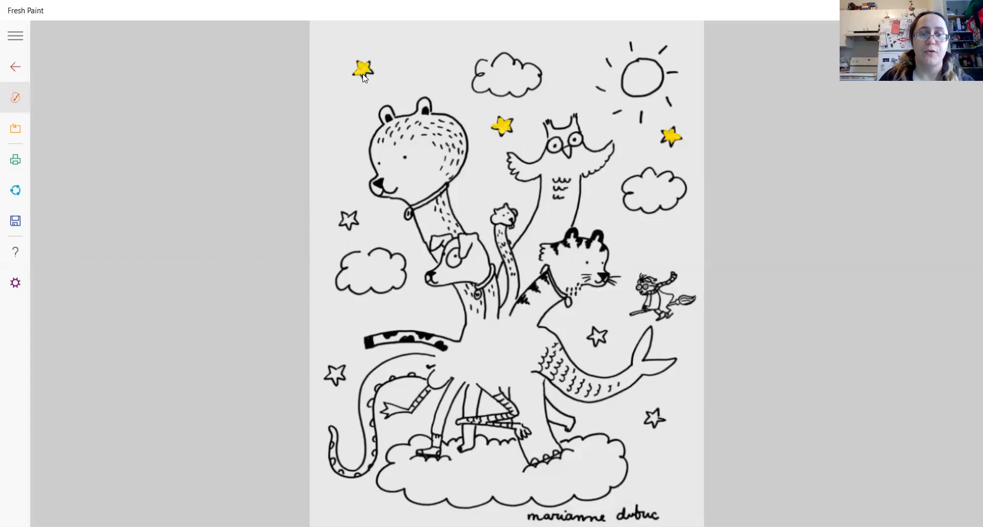
{"action": "right_click", "coordinate": [394, 141]}
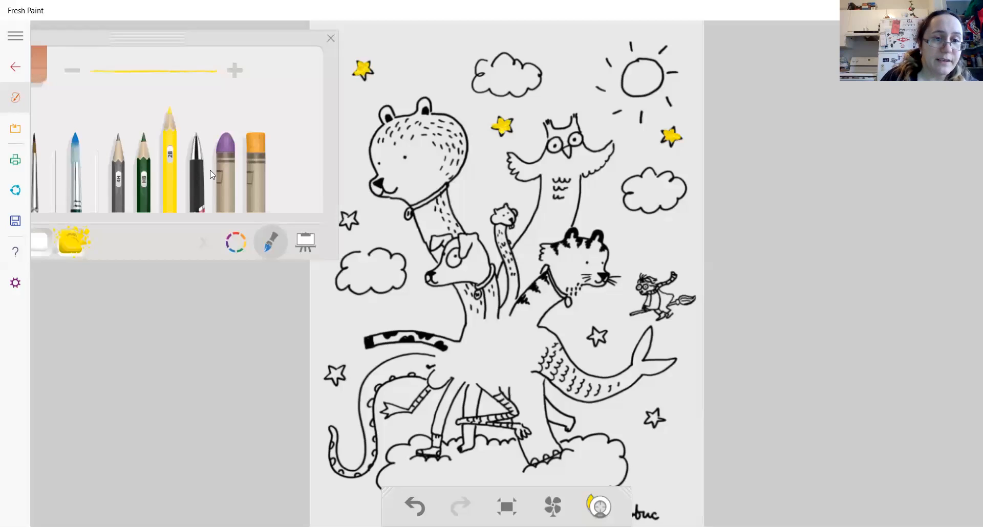
Write "Coloriage" by hand in black pen over two lines beneath the lowest star.
{"action": "left_click", "coordinate": [196, 174]}
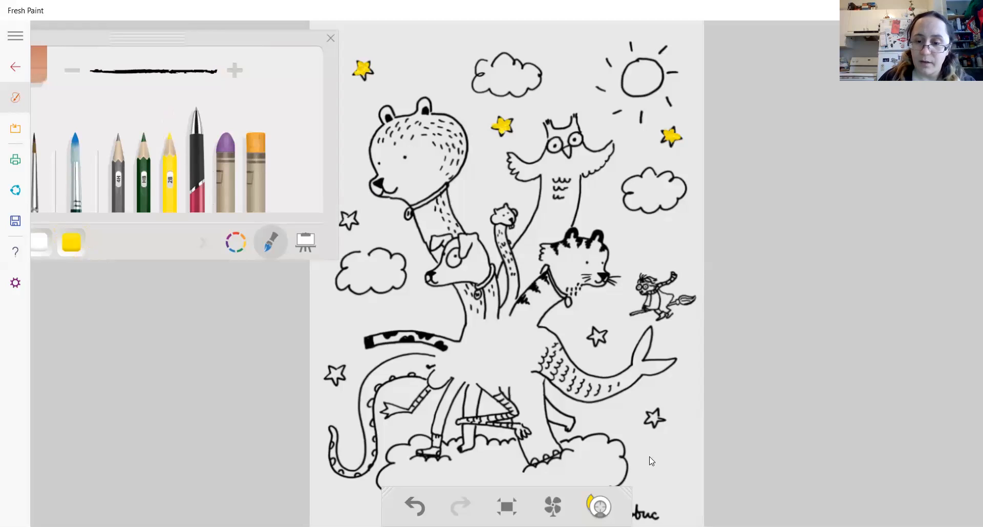
{"action": "left_click_drag", "start_coordinate": [632, 440], "coordinate": [683, 446]}
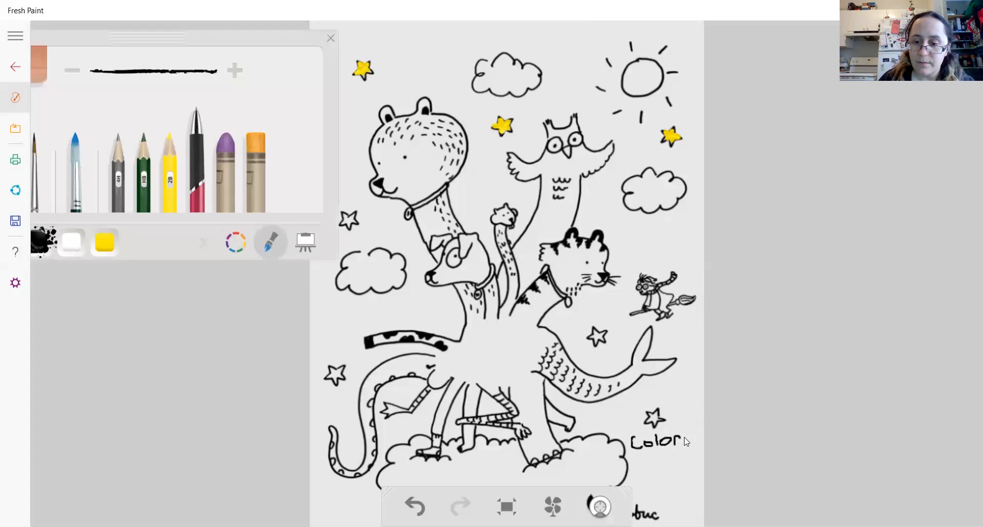
{"action": "left_click", "coordinate": [687, 429]}
{"action": "mouse_move", "coordinate": [687, 441]}
{"action": "left_mouse_down"}
{"action": "mouse_move", "coordinate": [651, 455]}
{"action": "mouse_move", "coordinate": [661, 455]}
{"action": "mouse_move", "coordinate": [655, 469]}
{"action": "mouse_move", "coordinate": [675, 460]}
{"action": "left_mouse_up"}
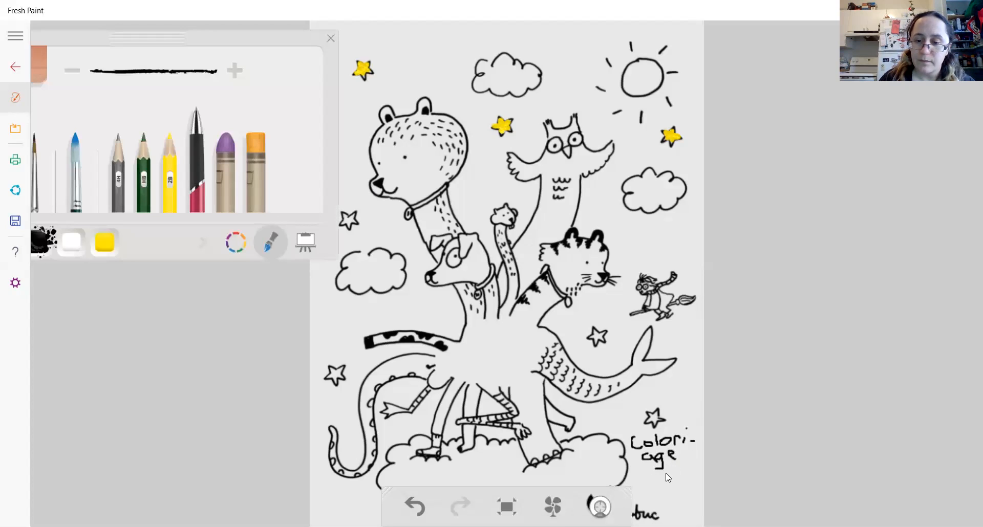
Finish the handwritten word with an exclamation mark and sign a first name beneath it in black pen.
{"action": "left_click_drag", "start_coordinate": [680, 447], "coordinate": [680, 456]}
{"action": "left_click", "coordinate": [680, 459]}
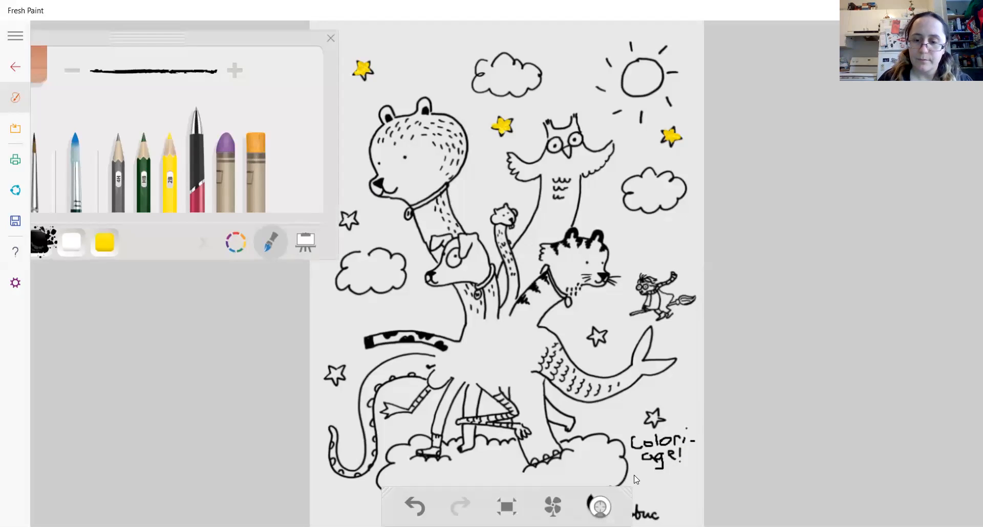
{"action": "mouse_move", "coordinate": [634, 482]}
{"action": "left_mouse_down"}
{"action": "mouse_move", "coordinate": [635, 469]}
{"action": "mouse_move", "coordinate": [640, 493]}
{"action": "mouse_move", "coordinate": [666, 479]}
{"action": "mouse_move", "coordinate": [674, 505]}
{"action": "mouse_move", "coordinate": [689, 481]}
{"action": "mouse_move", "coordinate": [706, 479]}
{"action": "left_mouse_up"}
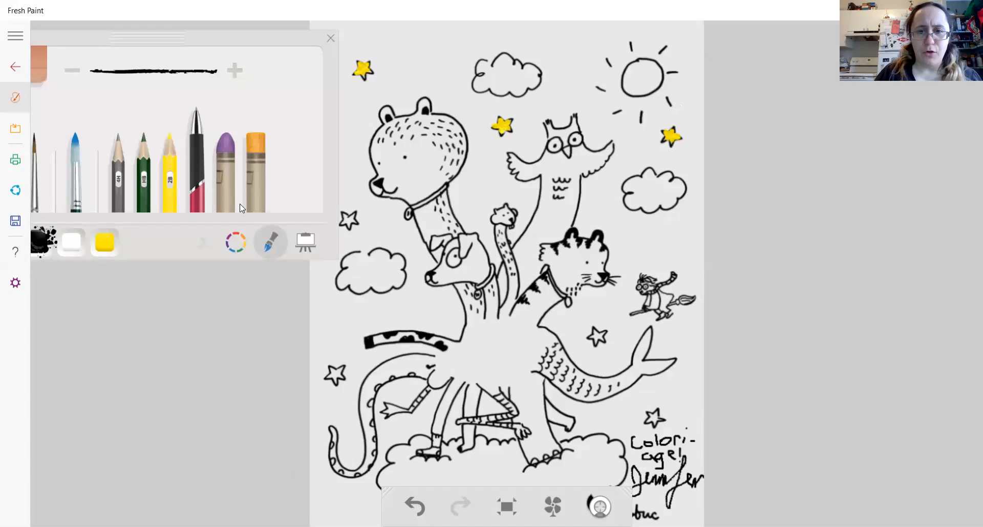
Try colouring the back of the bear's head with the flat-tipped pastel in reddish brown, and undo the stroke.
{"action": "left_click", "coordinate": [226, 177]}
{"action": "left_click", "coordinate": [253, 170]}
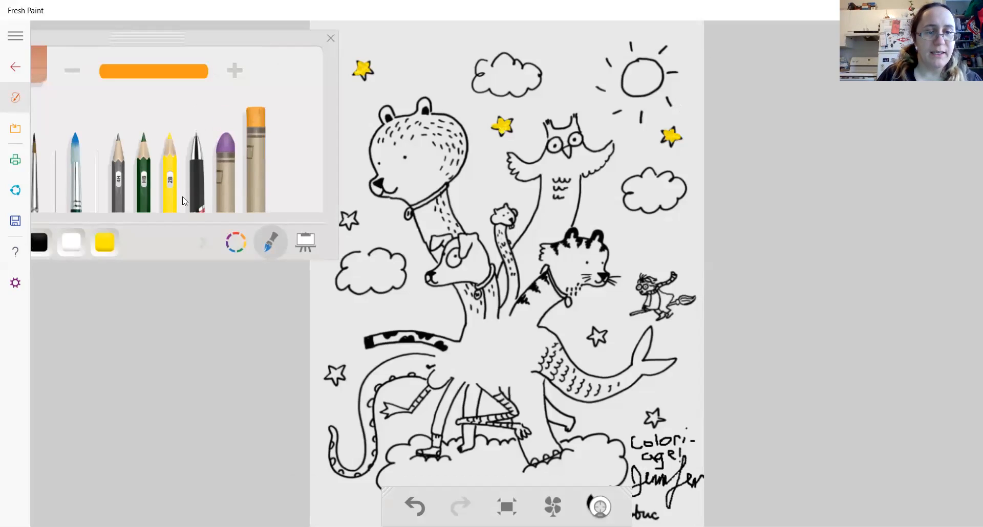
{"action": "left_click", "coordinate": [236, 242]}
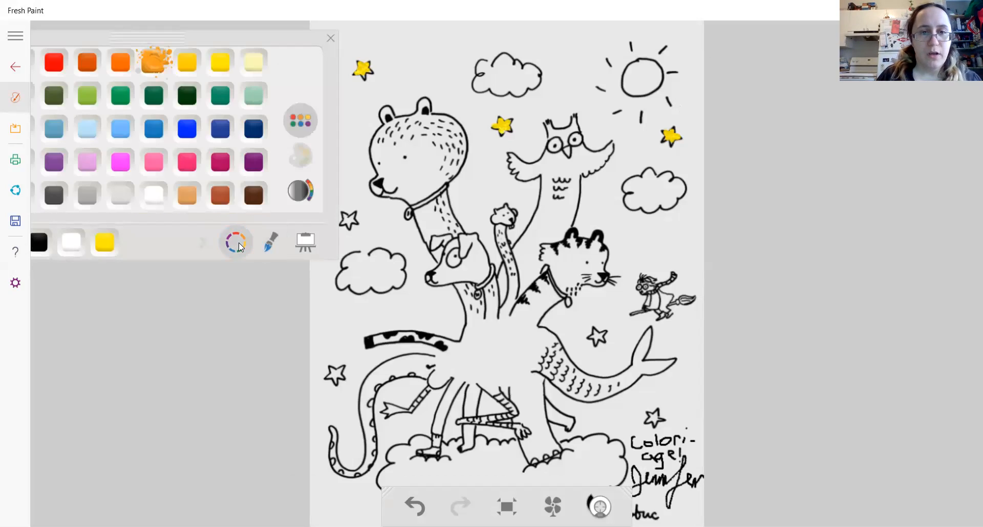
{"action": "left_click", "coordinate": [220, 197]}
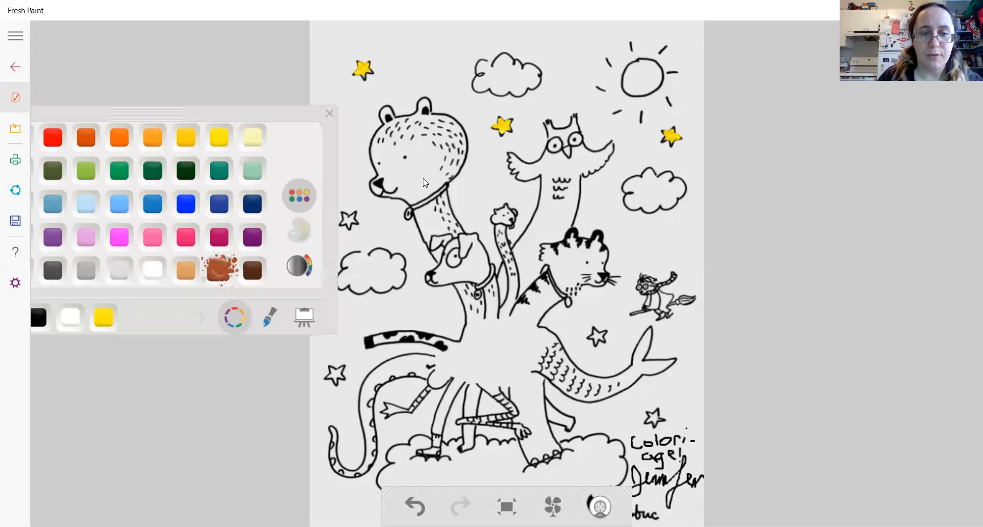
{"action": "left_click_drag", "start_coordinate": [430, 178], "coordinate": [448, 163]}
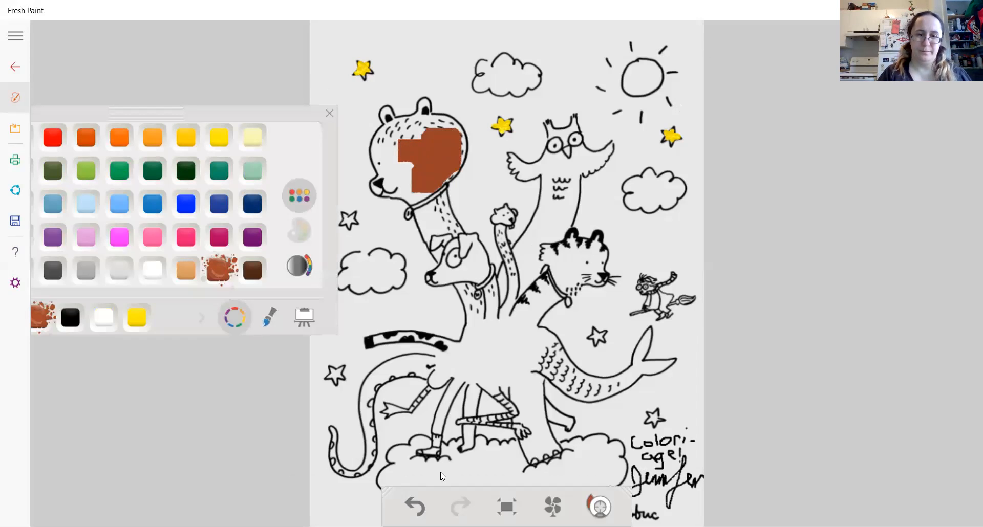
{"action": "left_click", "coordinate": [415, 507]}
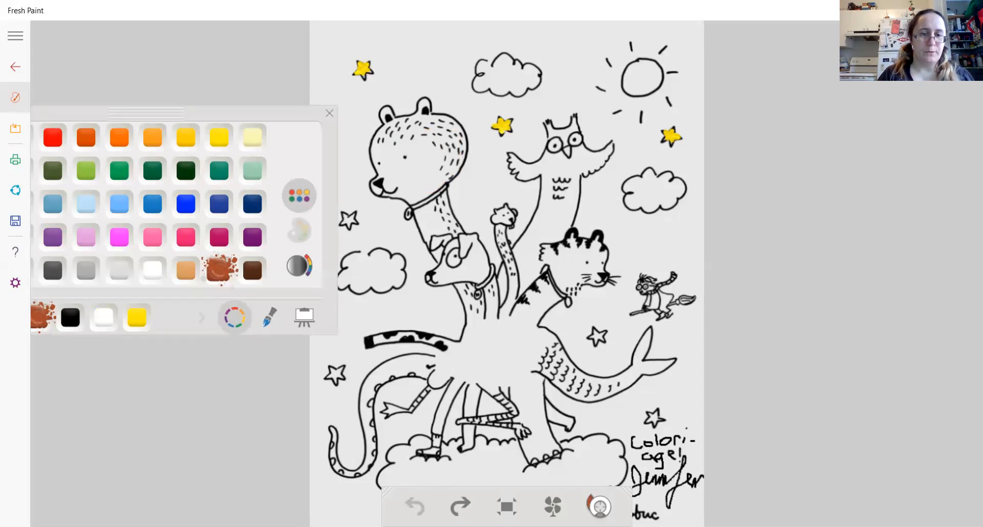
Pick the round-tipped pastel in light tan, test it with one dab on the bear's cheek, and undo the dab.
{"action": "left_click", "coordinate": [272, 315]}
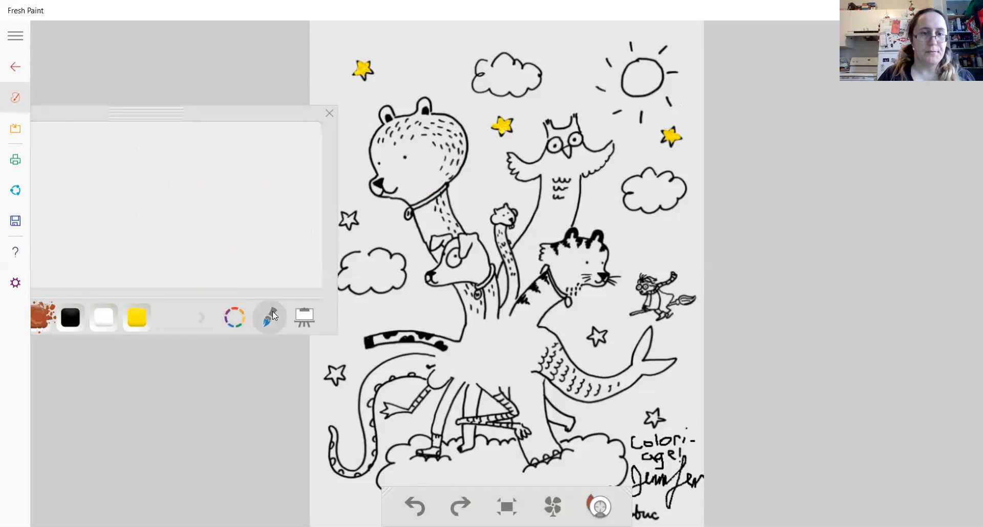
{"action": "left_click", "coordinate": [222, 245]}
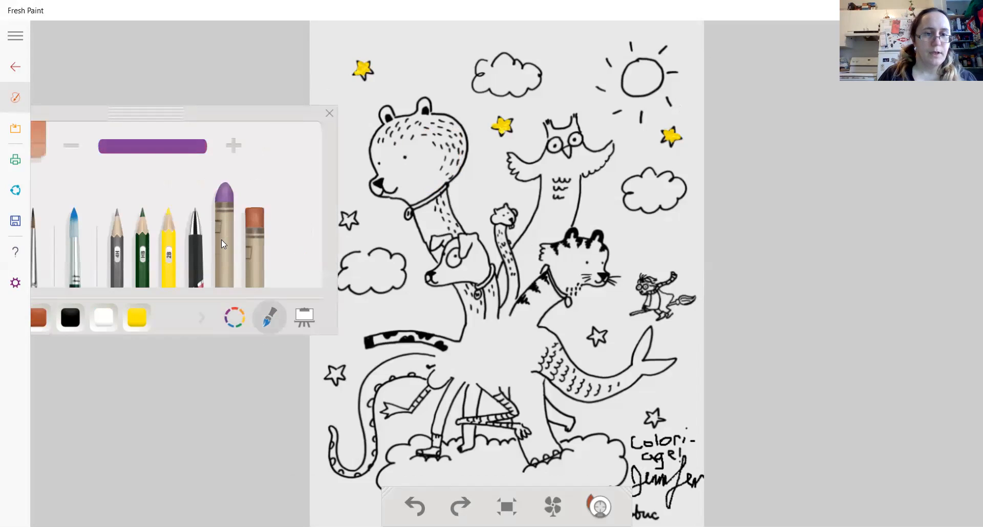
{"action": "left_click", "coordinate": [41, 319]}
{"action": "left_click", "coordinate": [234, 319]}
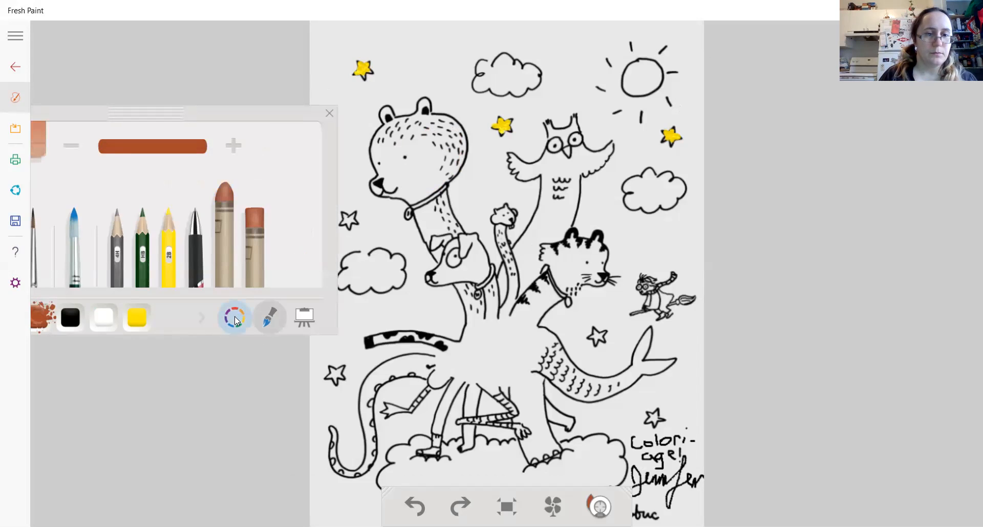
{"action": "left_click", "coordinate": [186, 269]}
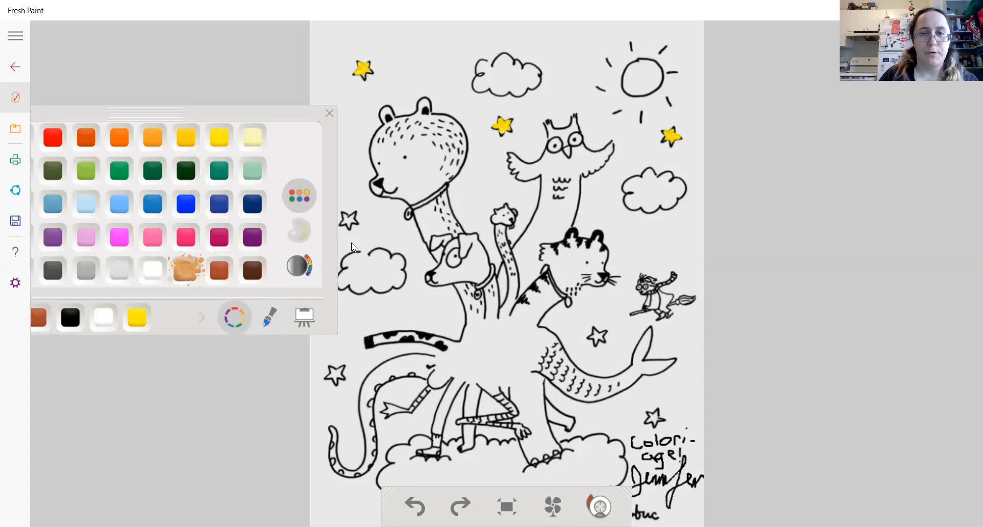
{"action": "left_click", "coordinate": [425, 176]}
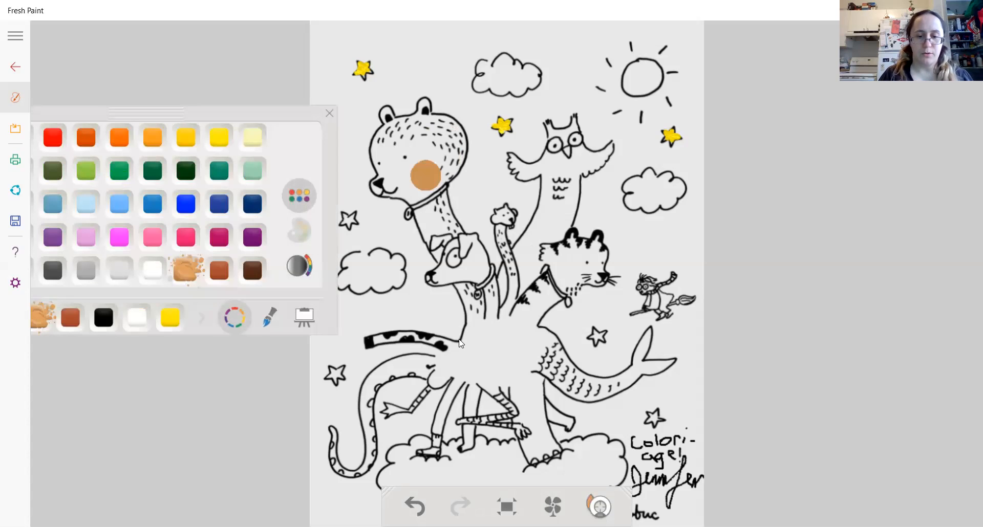
{"action": "left_click", "coordinate": [415, 506]}
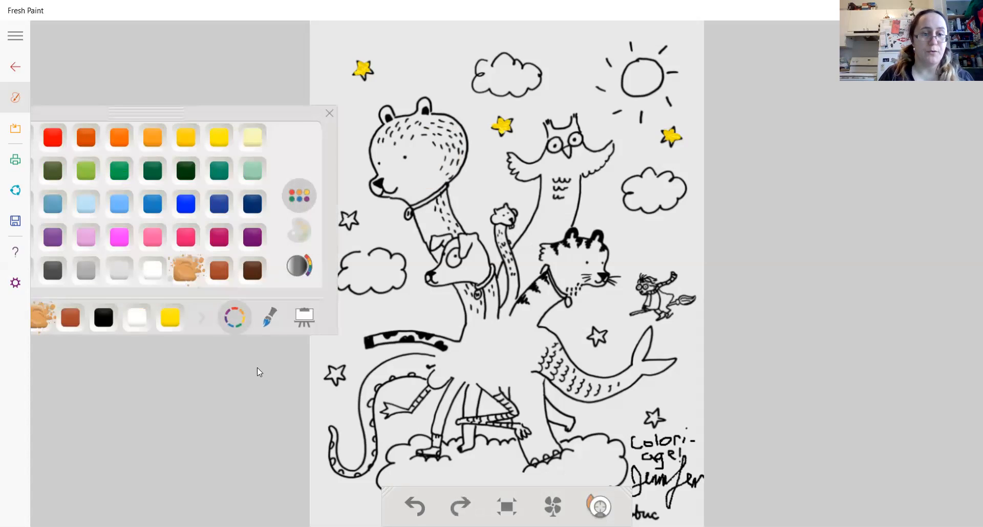
Make the pastel stroke thinner and fill the bear's head with light tan.
{"action": "left_click", "coordinate": [269, 317]}
{"action": "left_click", "coordinate": [67, 147]}
{"action": "left_click", "coordinate": [67, 148]}
{"action": "left_click", "coordinate": [437, 174]}
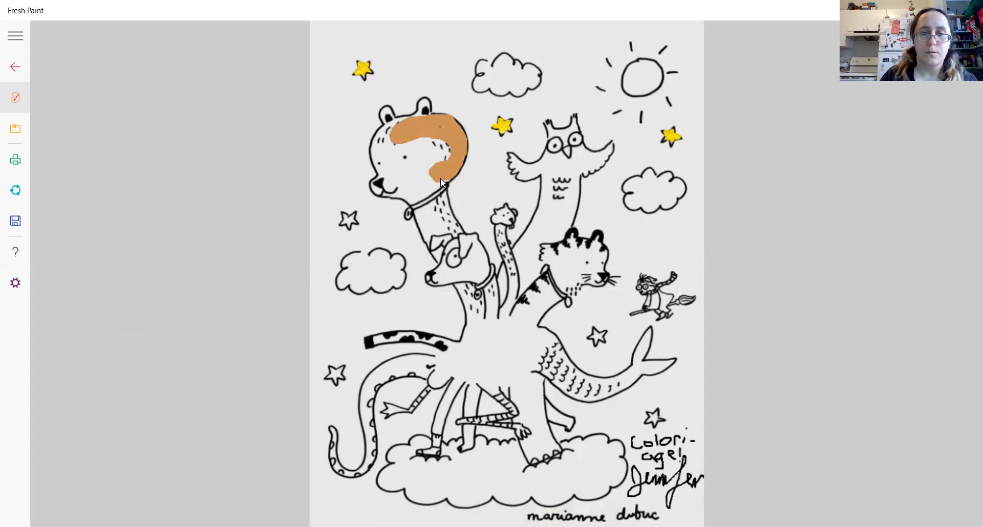
{"action": "left_click_drag", "start_coordinate": [440, 181], "coordinate": [407, 200]}
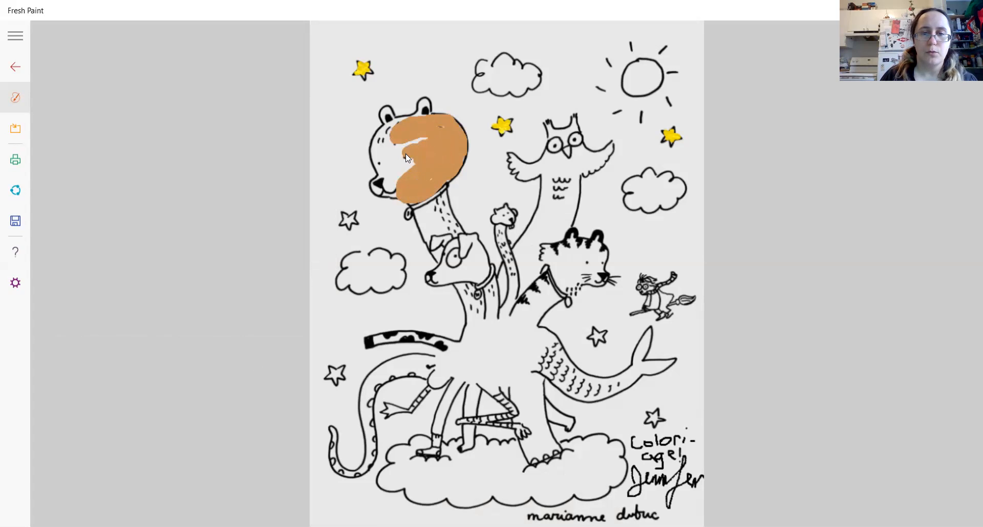
{"action": "left_click_drag", "start_coordinate": [400, 167], "coordinate": [420, 140]}
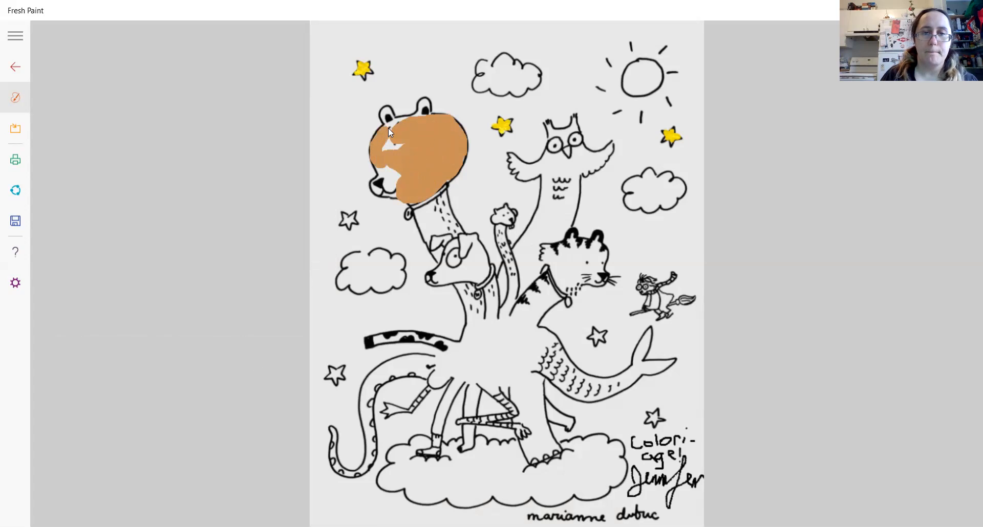
{"action": "left_click_drag", "start_coordinate": [413, 118], "coordinate": [425, 116]}
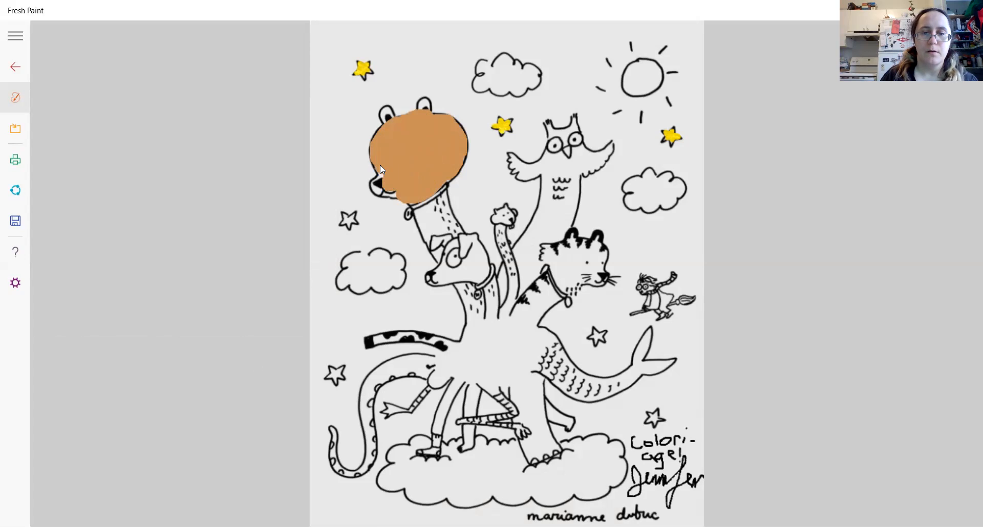
Draw two black eyes on the coloured bear's face with the pen.
{"action": "right_click", "coordinate": [380, 164]}
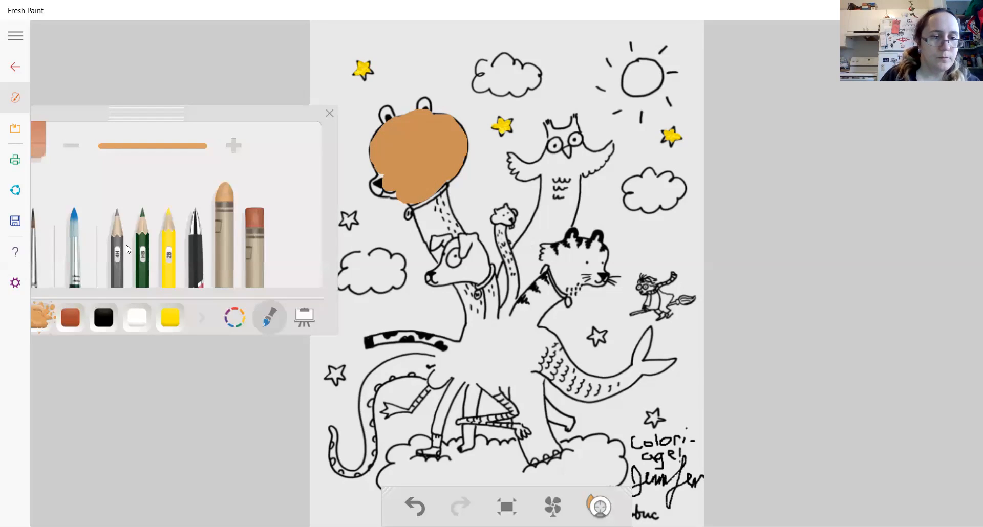
{"action": "left_click", "coordinate": [195, 240]}
{"action": "left_click", "coordinate": [104, 318]}
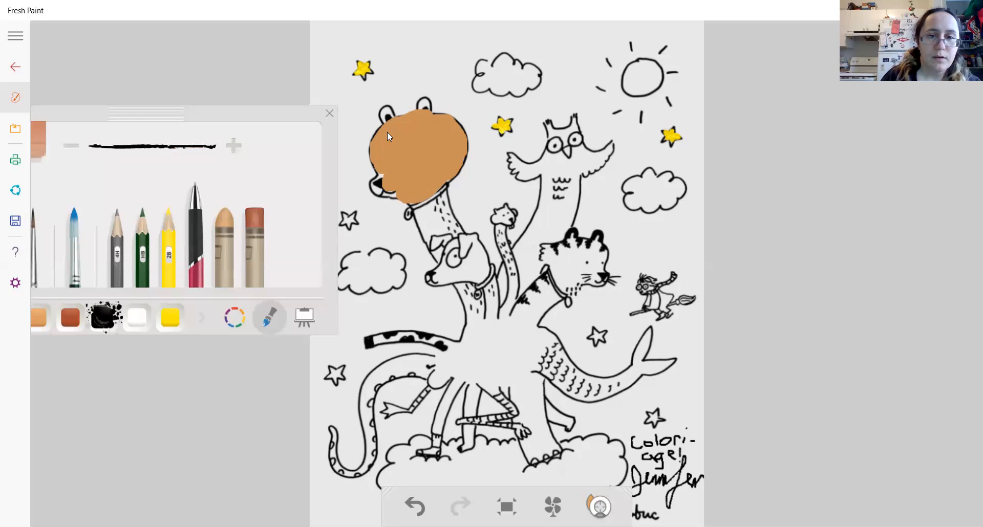
{"action": "right_click", "coordinate": [382, 151]}
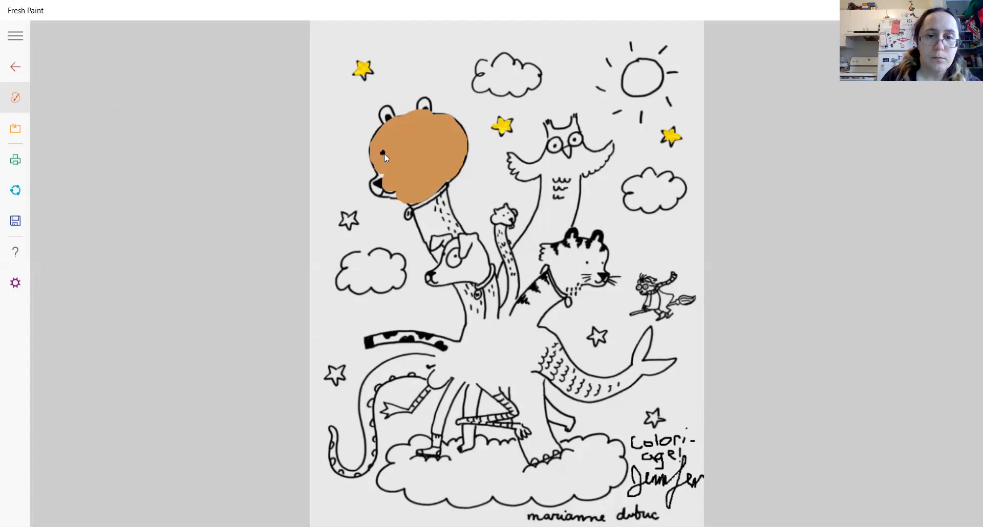
{"action": "left_click", "coordinate": [408, 148]}
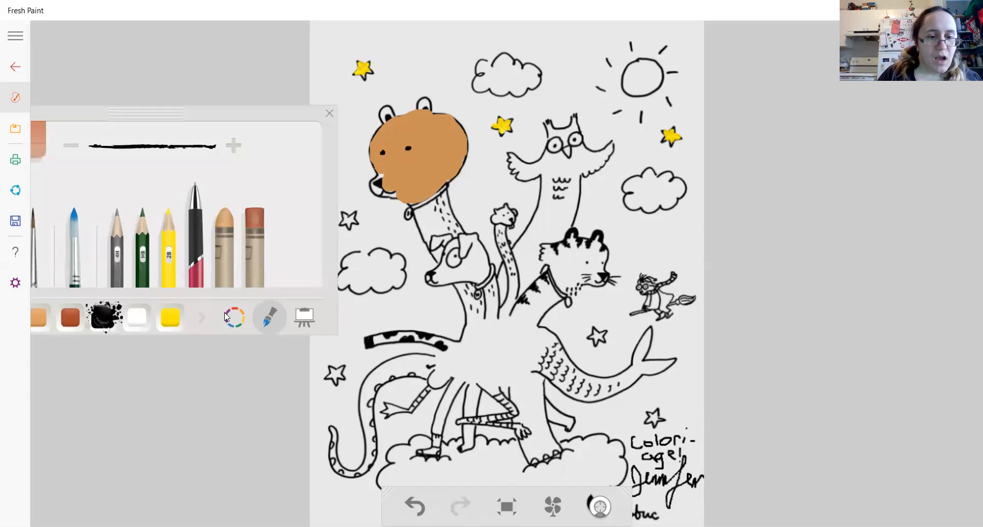
Try the blending stump on the star beside the owl and on the edge of the bear's head, undoing each smudge.
{"action": "mouse_move", "coordinate": [155, 113]}
{"action": "left_mouse_down"}
{"action": "mouse_move", "coordinate": [265, 101]}
{"action": "mouse_move", "coordinate": [239, 111]}
{"action": "left_mouse_up"}
{"action": "left_click", "coordinate": [94, 127]}
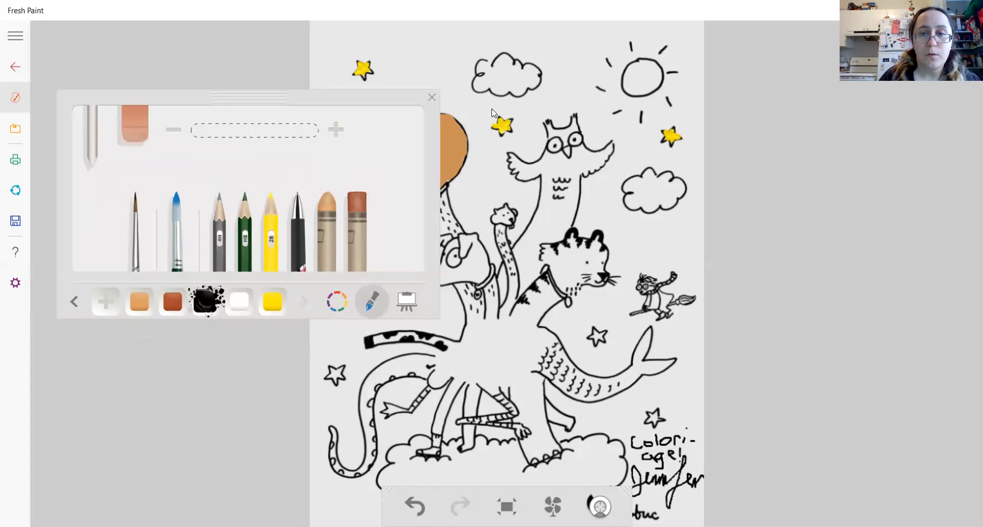
{"action": "left_click", "coordinate": [507, 131]}
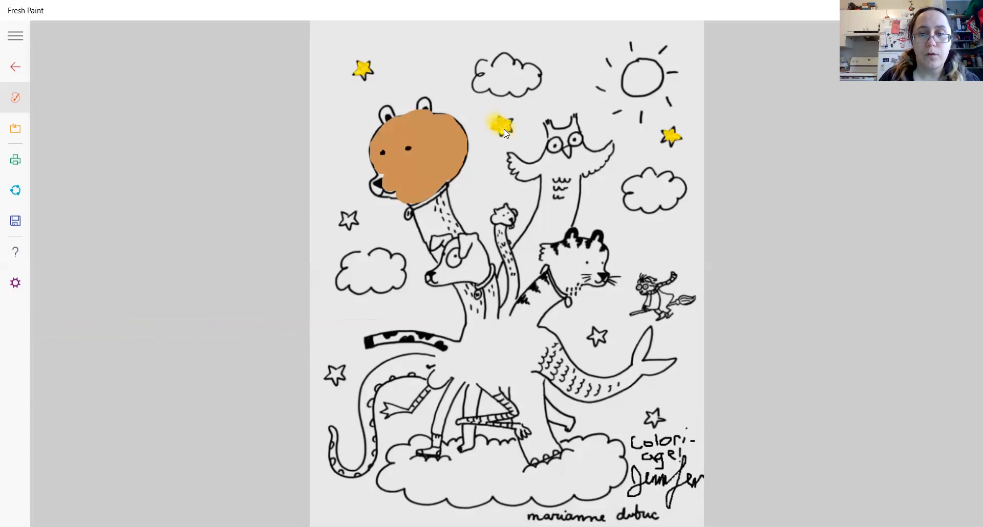
{"action": "right_click", "coordinate": [504, 129]}
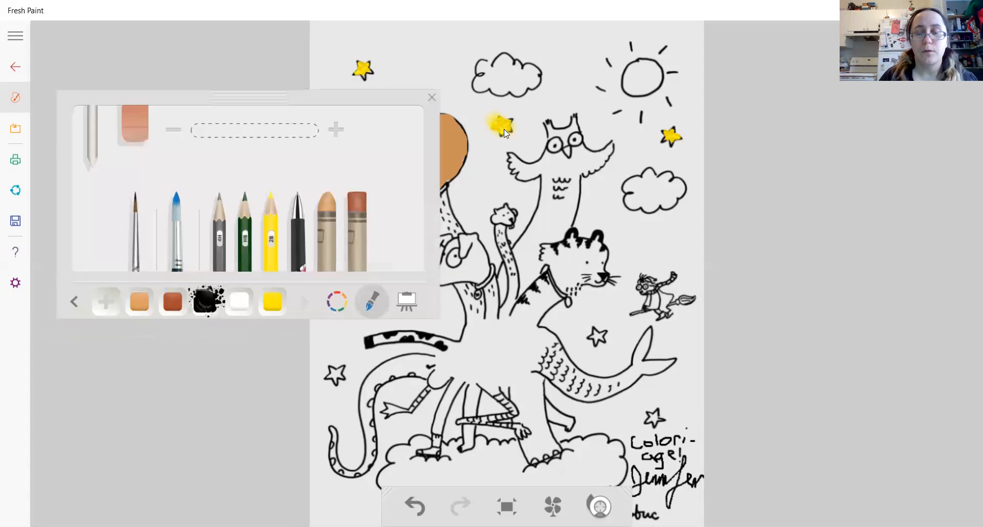
{"action": "left_click", "coordinate": [415, 507]}
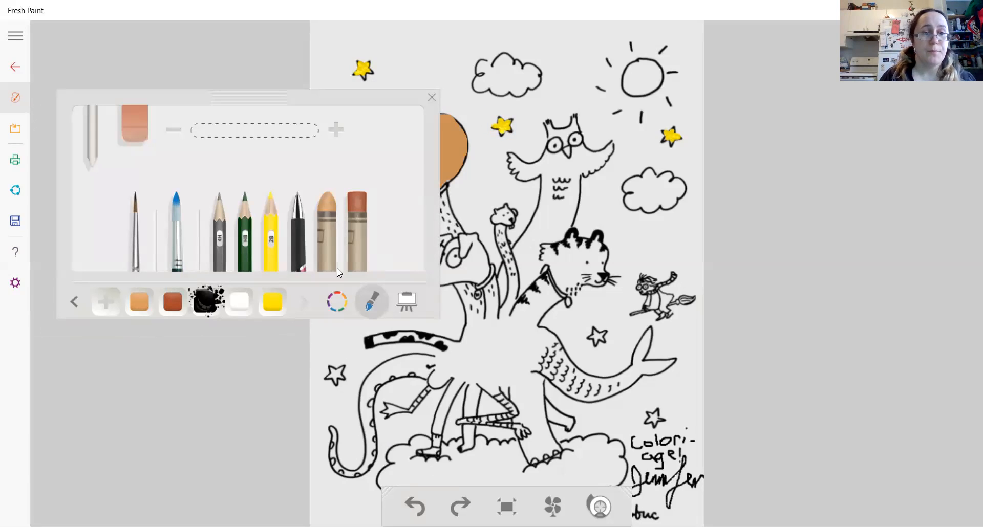
{"action": "left_click", "coordinate": [471, 181]}
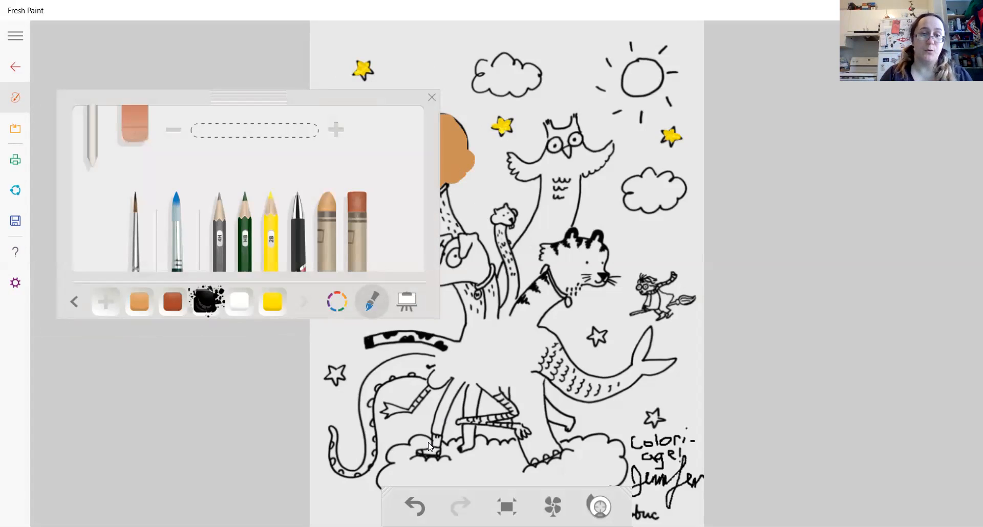
{"action": "left_click", "coordinate": [415, 507]}
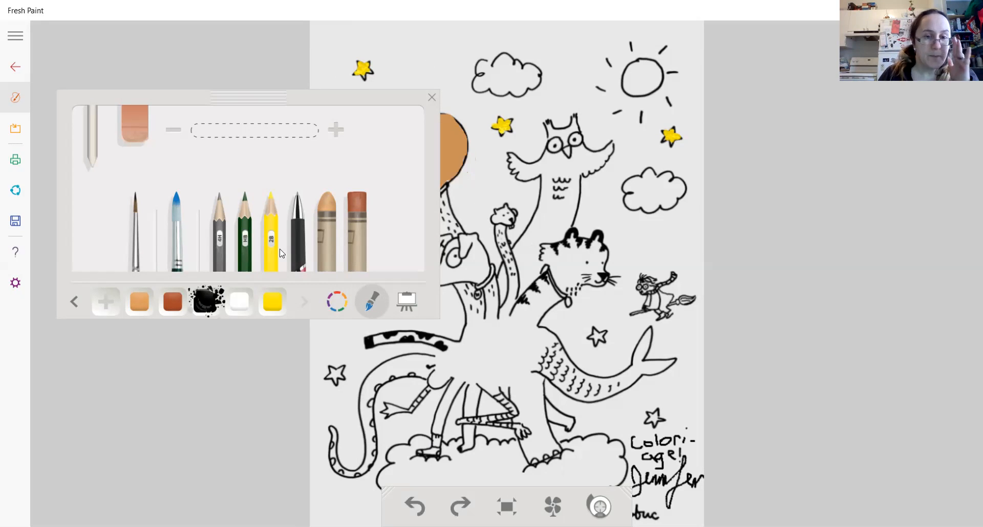
{"action": "left_click", "coordinate": [336, 301]}
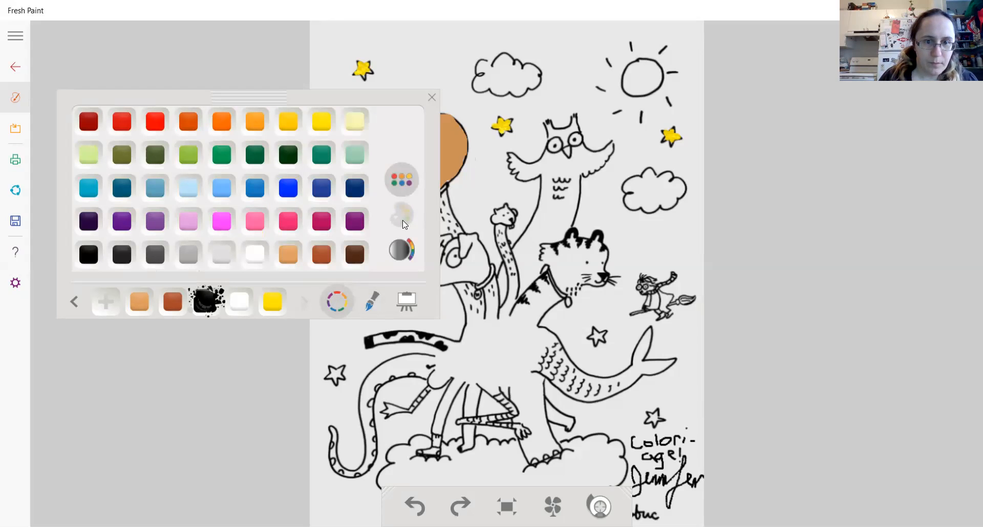
{"action": "left_click", "coordinate": [398, 241]}
{"action": "left_click", "coordinate": [401, 180]}
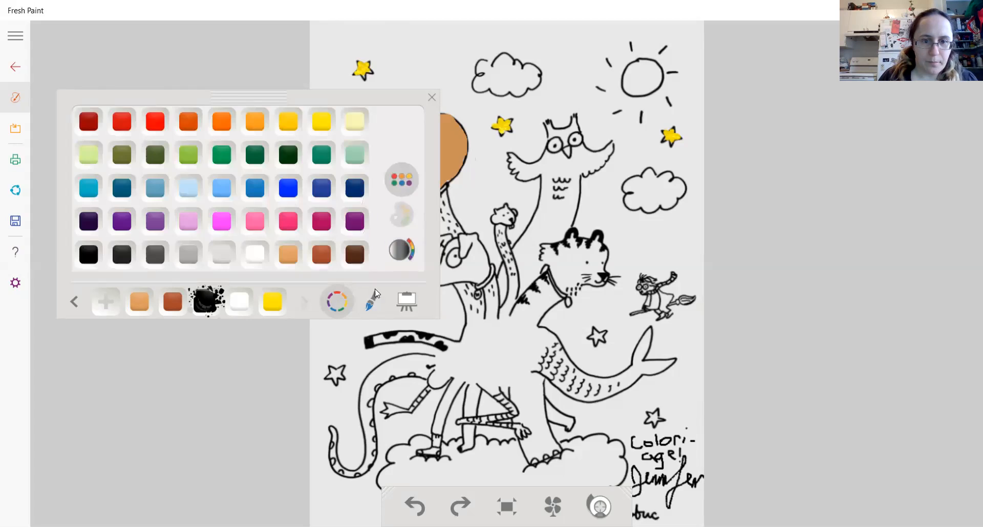
View the watercolour brushes, select the round oil brush instead, and add its blue paint to the saved colours.
{"action": "left_click", "coordinate": [372, 302]}
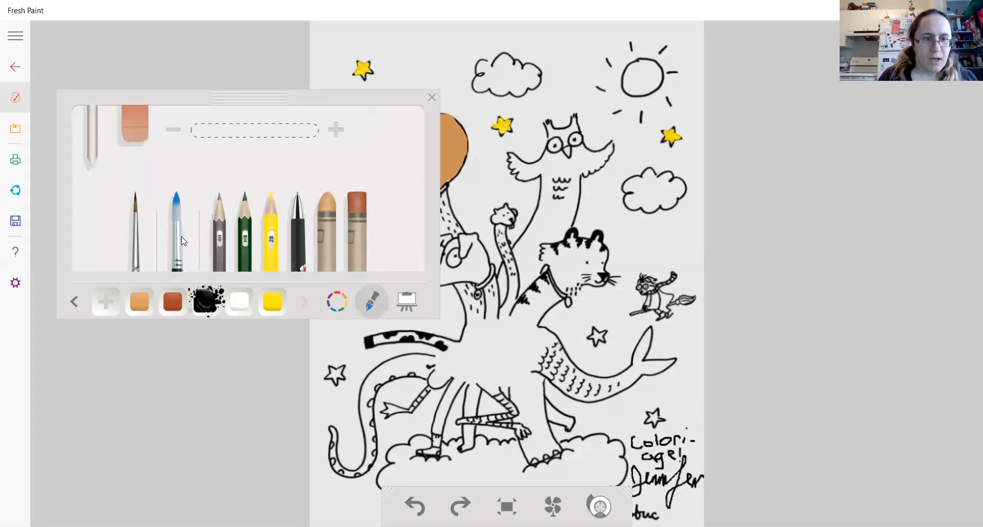
{"action": "left_click", "coordinate": [136, 230]}
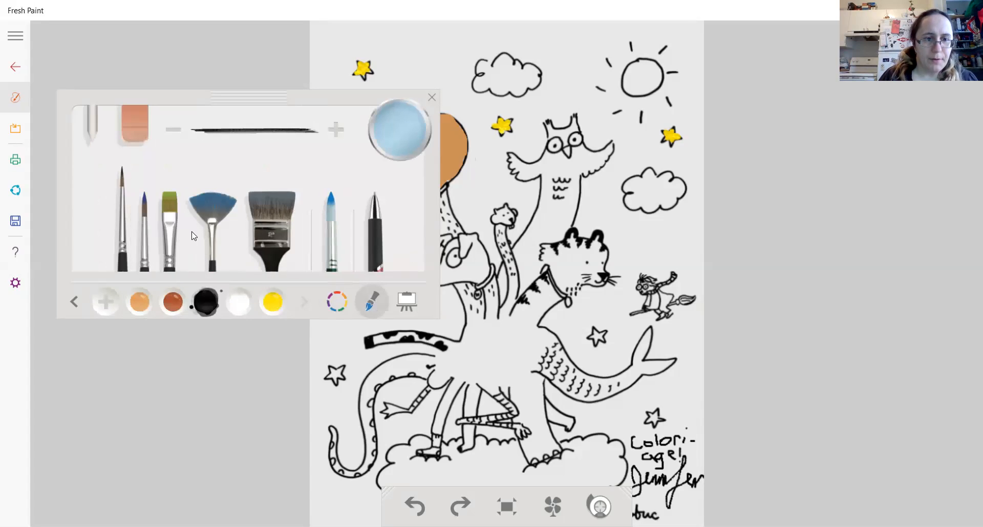
{"action": "left_click", "coordinate": [332, 240]}
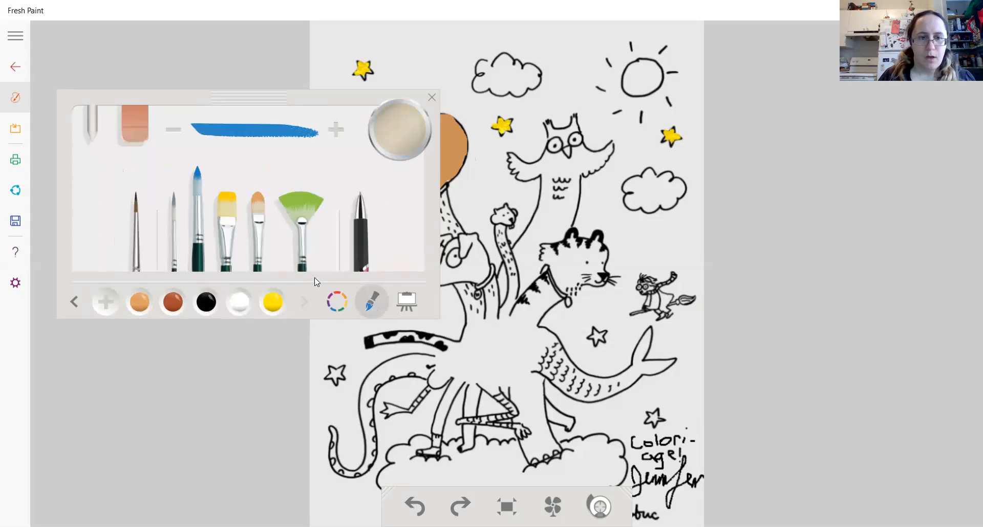
{"action": "left_click", "coordinate": [118, 304]}
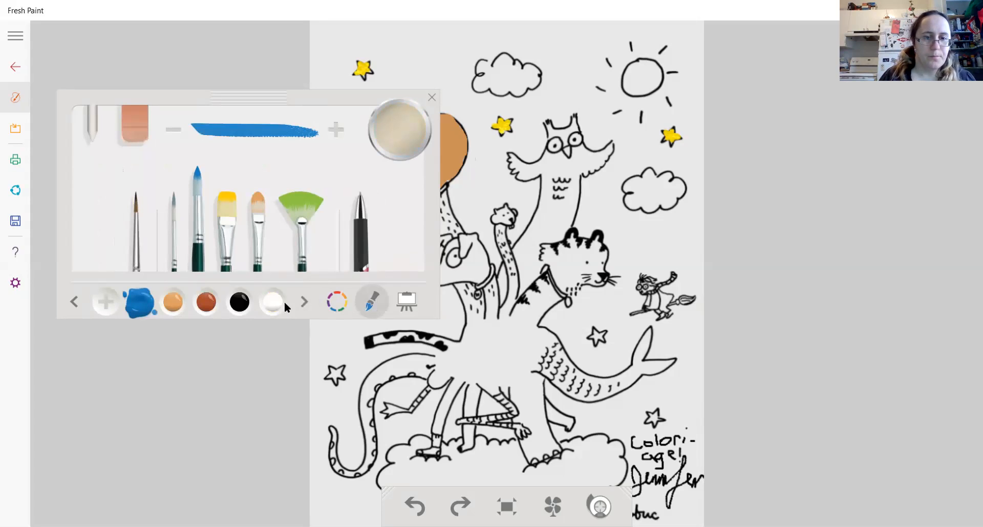
Set the oil brush's paint colour to bright orange.
{"action": "left_click", "coordinate": [340, 304]}
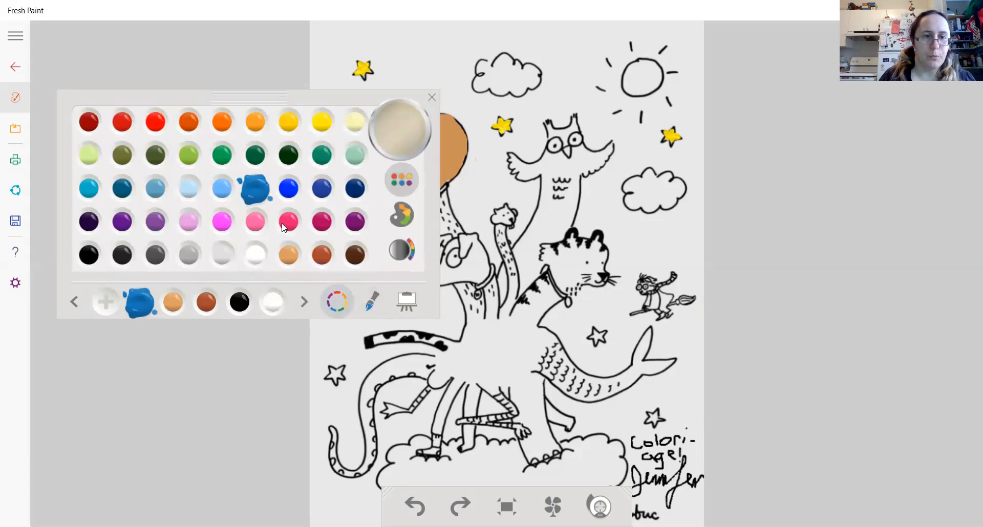
{"action": "left_click", "coordinate": [255, 121]}
{"action": "left_click", "coordinate": [222, 121]}
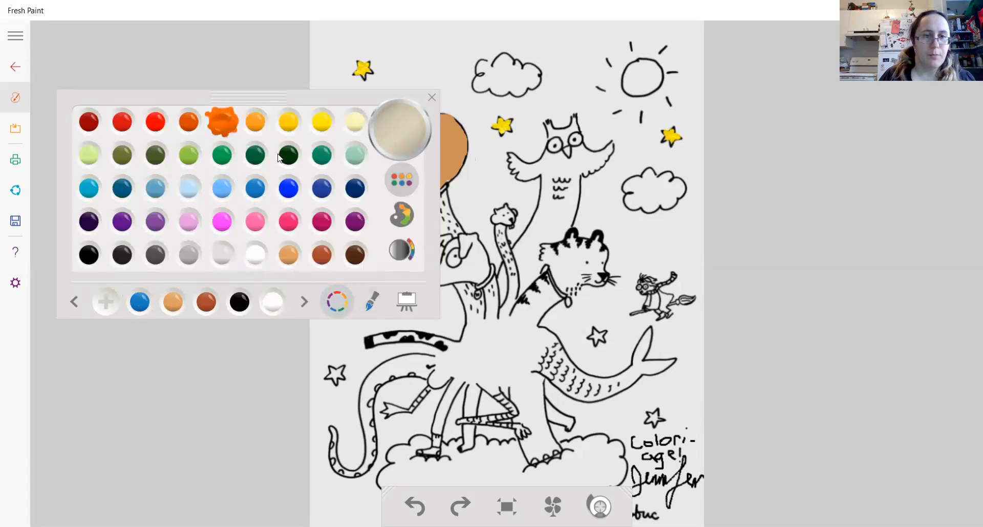
Try painting the tiger's face and neck with the bright orange oil brush, undoing the paint on each.
{"action": "left_click_drag", "start_coordinate": [587, 268], "coordinate": [574, 285]}
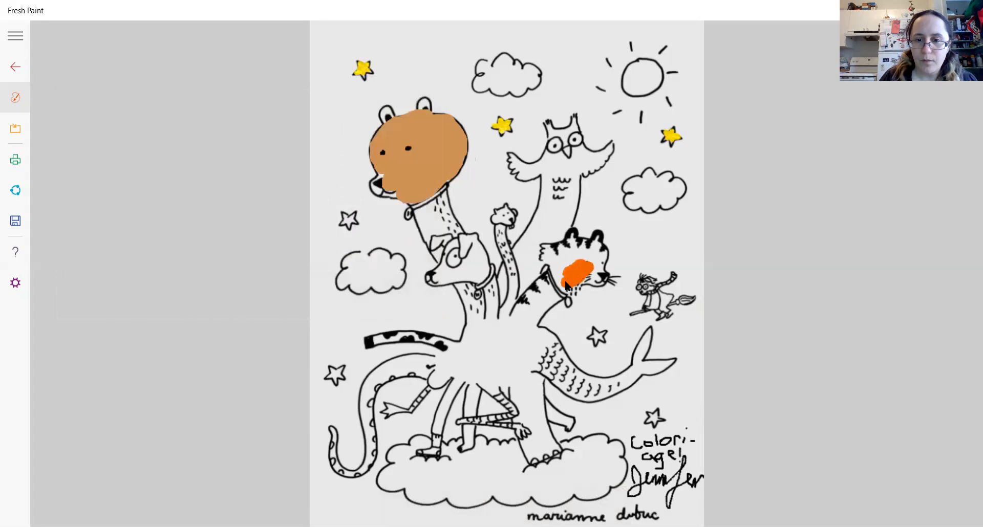
{"action": "mouse_move", "coordinate": [548, 257]}
{"action": "left_mouse_down"}
{"action": "mouse_move", "coordinate": [579, 261]}
{"action": "mouse_move", "coordinate": [569, 272]}
{"action": "mouse_move", "coordinate": [592, 256]}
{"action": "mouse_move", "coordinate": [587, 281]}
{"action": "left_mouse_up"}
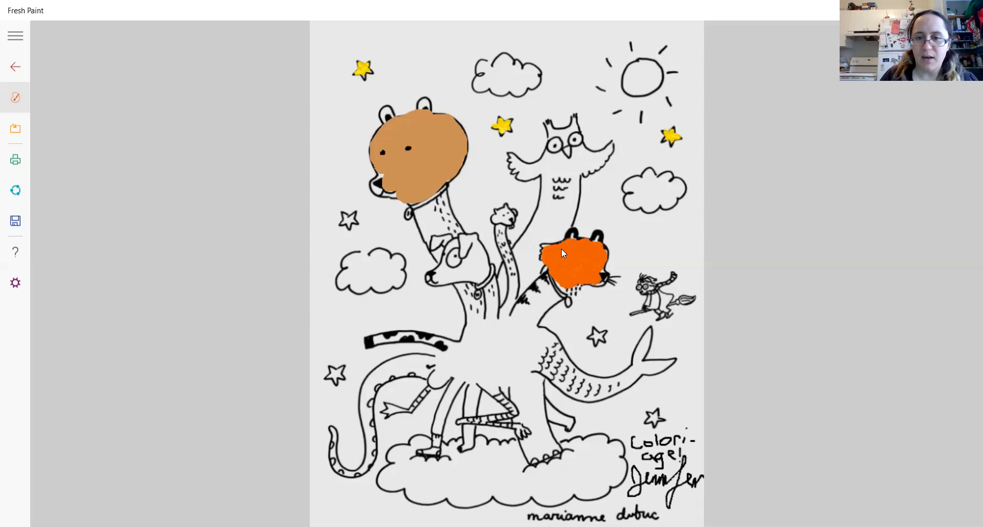
{"action": "right_click", "coordinate": [560, 249]}
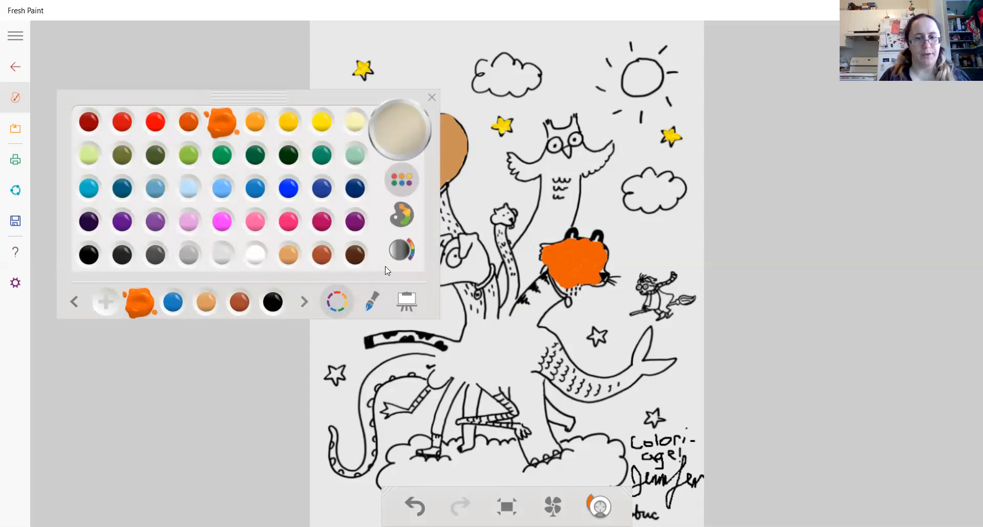
{"action": "left_click", "coordinate": [417, 507]}
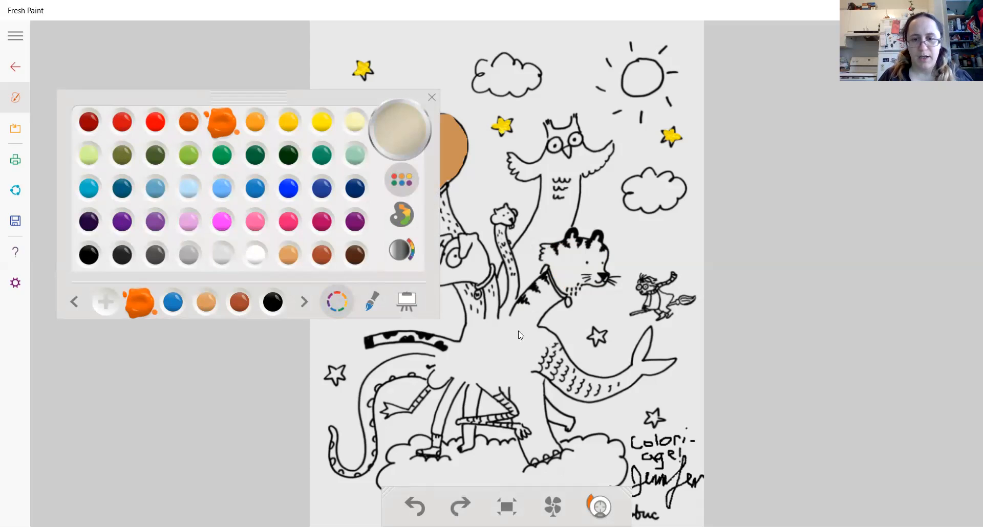
{"action": "left_click_drag", "start_coordinate": [514, 304], "coordinate": [528, 306]}
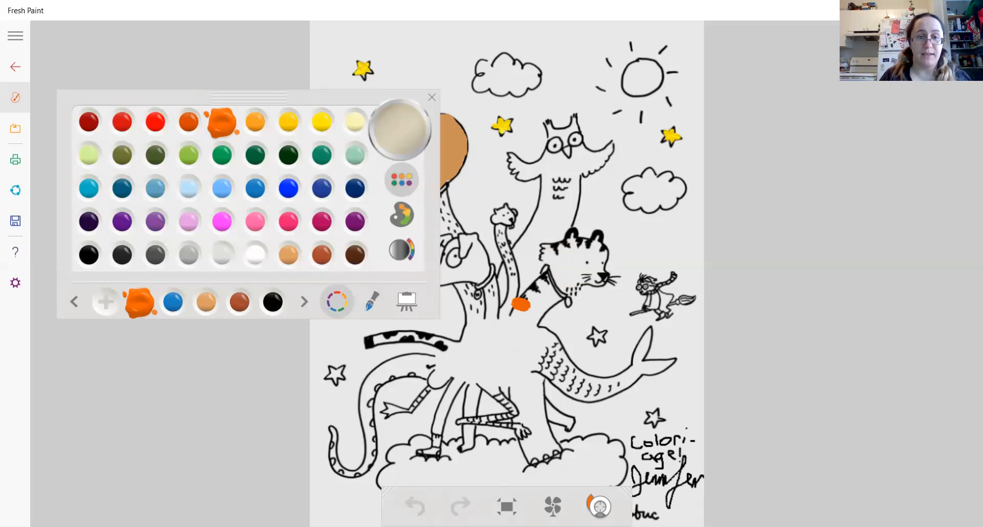
{"action": "key", "text": "ctrl+z"}
Reduce the round oil brush to its smallest size and paint orange between the stripes on the tiger's neck.
{"action": "left_click", "coordinate": [369, 306]}
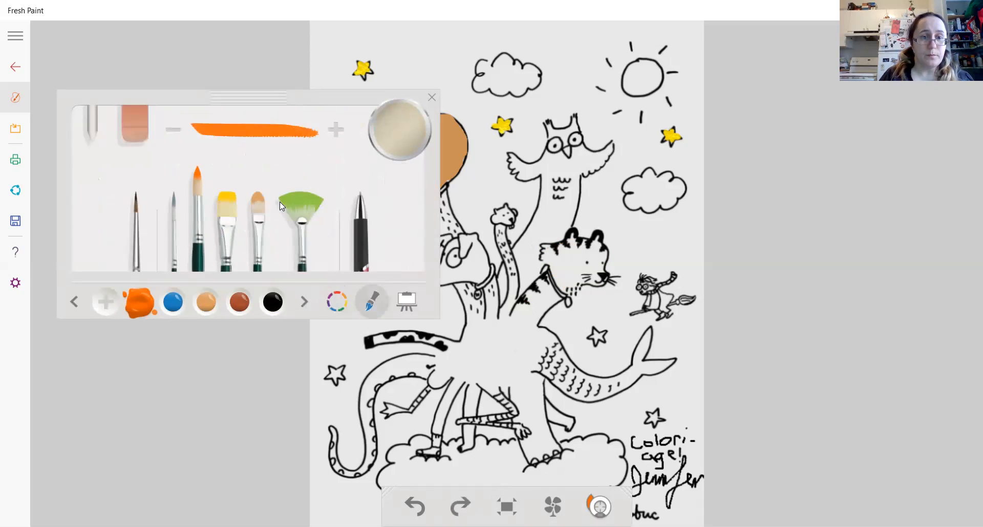
{"action": "left_click", "coordinate": [175, 130]}
{"action": "left_click", "coordinate": [174, 130]}
{"action": "left_click", "coordinate": [175, 130]}
{"action": "left_click_drag", "start_coordinate": [516, 306], "coordinate": [540, 299]}
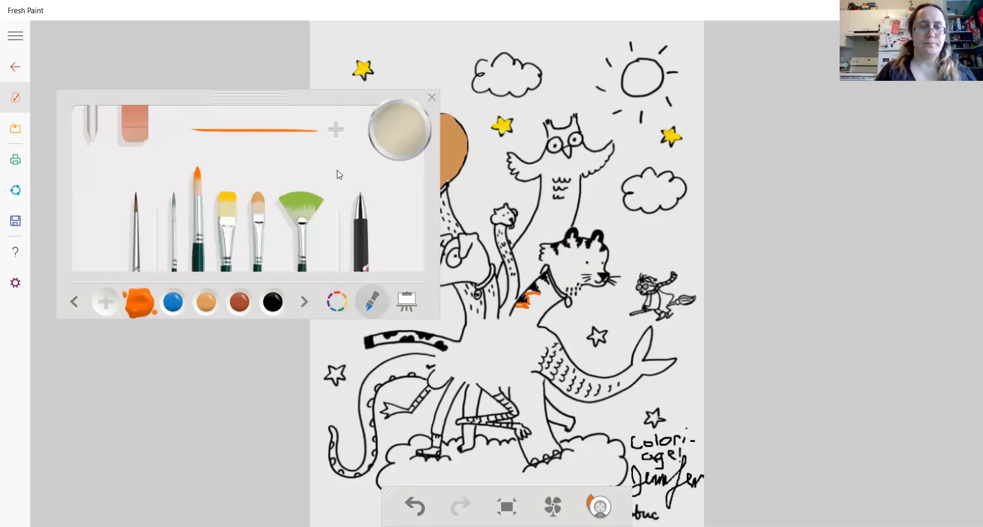
Fill the sun with yellow paint using the flat oil brush.
{"action": "left_click", "coordinate": [227, 226]}
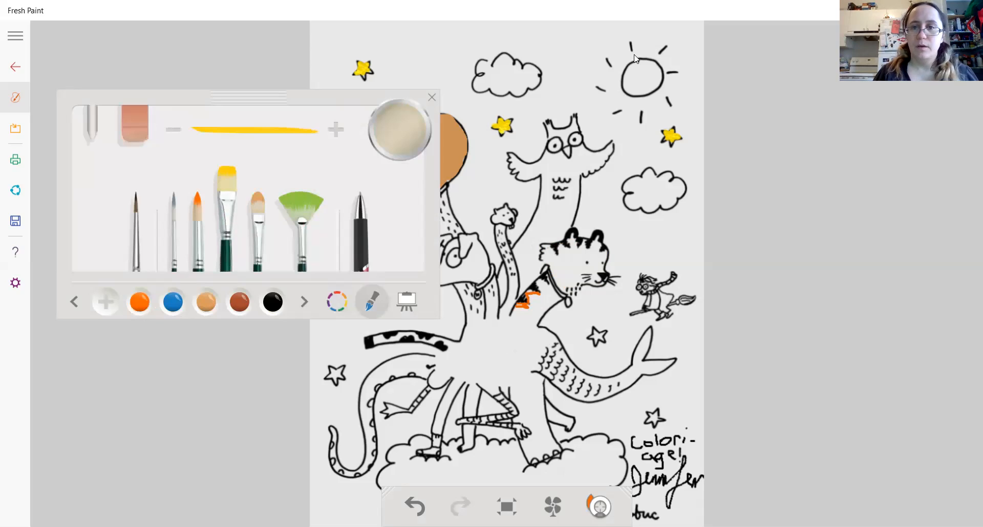
{"action": "left_click_drag", "start_coordinate": [633, 74], "coordinate": [639, 84]}
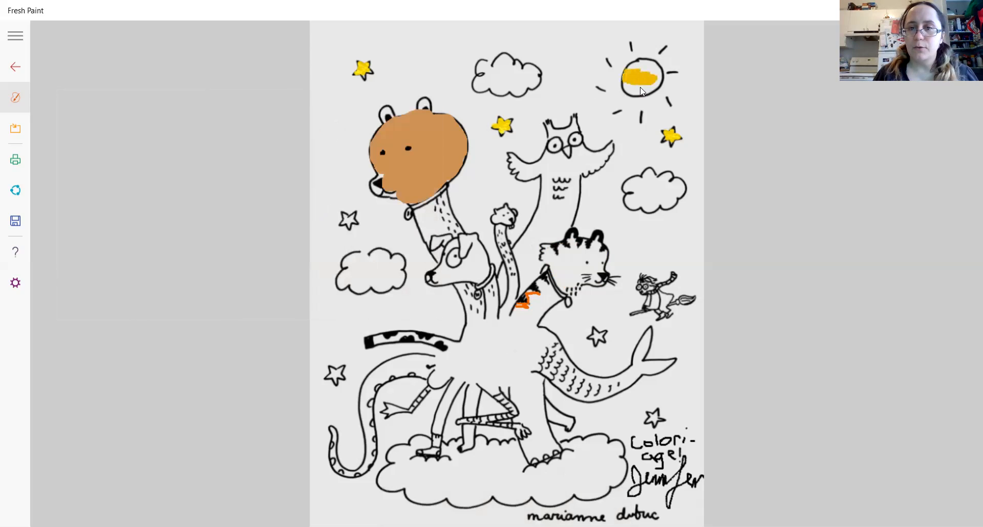
{"action": "left_click_drag", "start_coordinate": [632, 93], "coordinate": [653, 81]}
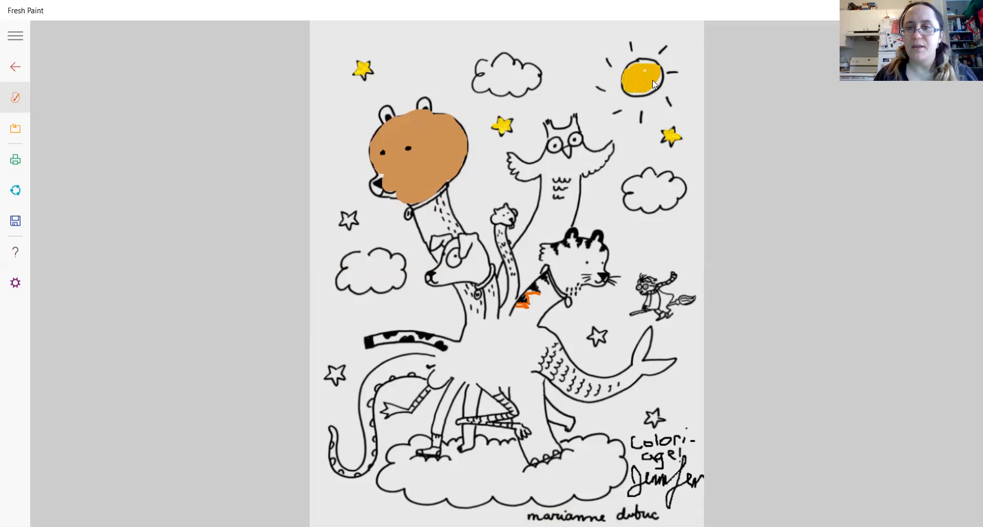
{"action": "left_click_drag", "start_coordinate": [634, 86], "coordinate": [640, 93]}
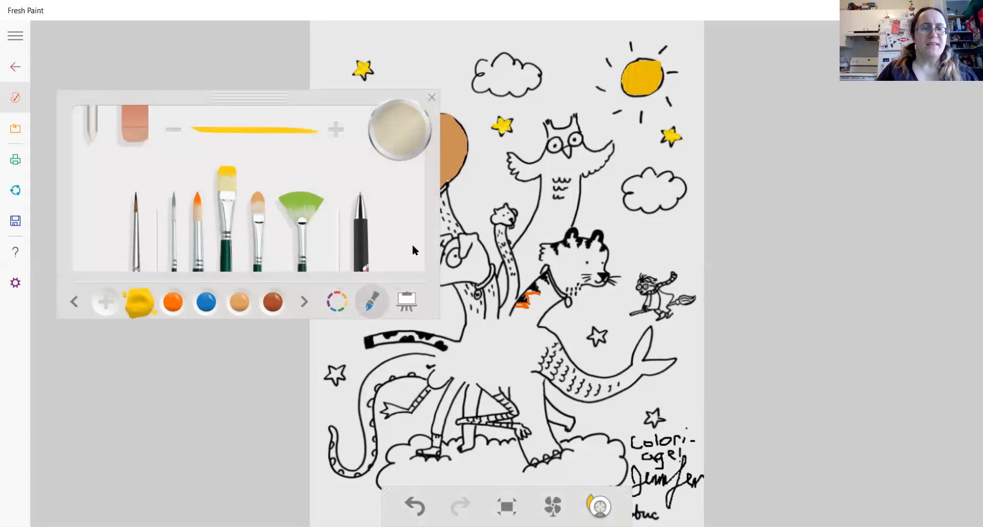
Return to the paintings gallery and start a new painting on a custom canvas (Toiles personnalisées).
{"action": "left_click", "coordinate": [19, 68]}
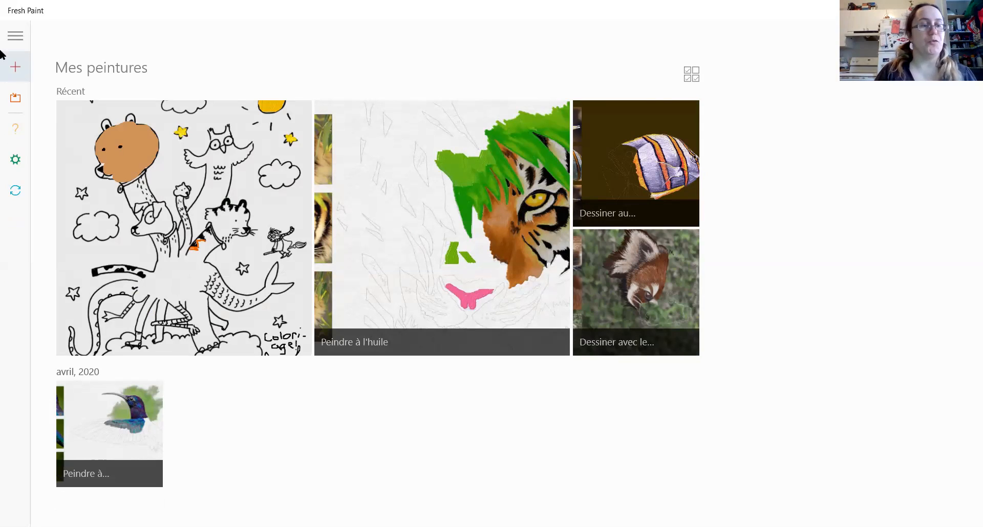
{"action": "left_click", "coordinate": [20, 72]}
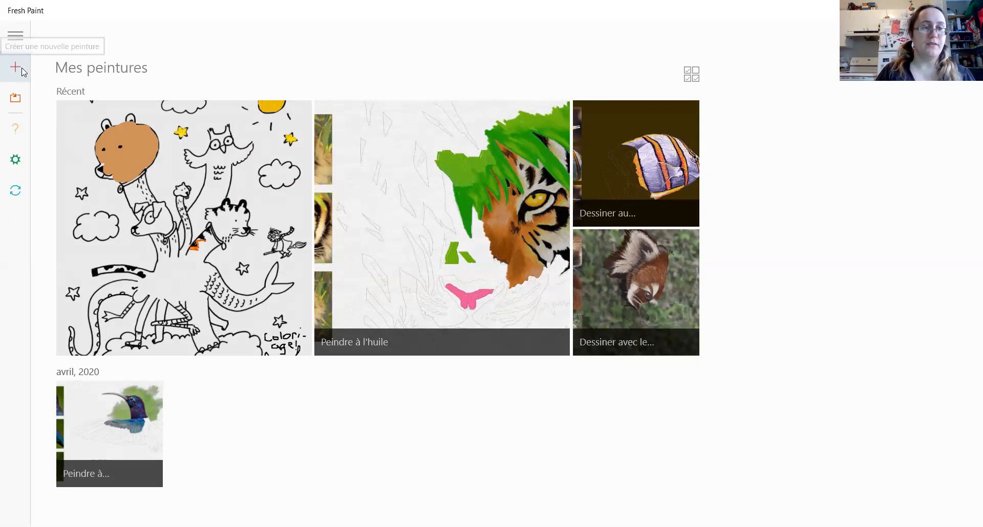
{"action": "left_click", "coordinate": [23, 72]}
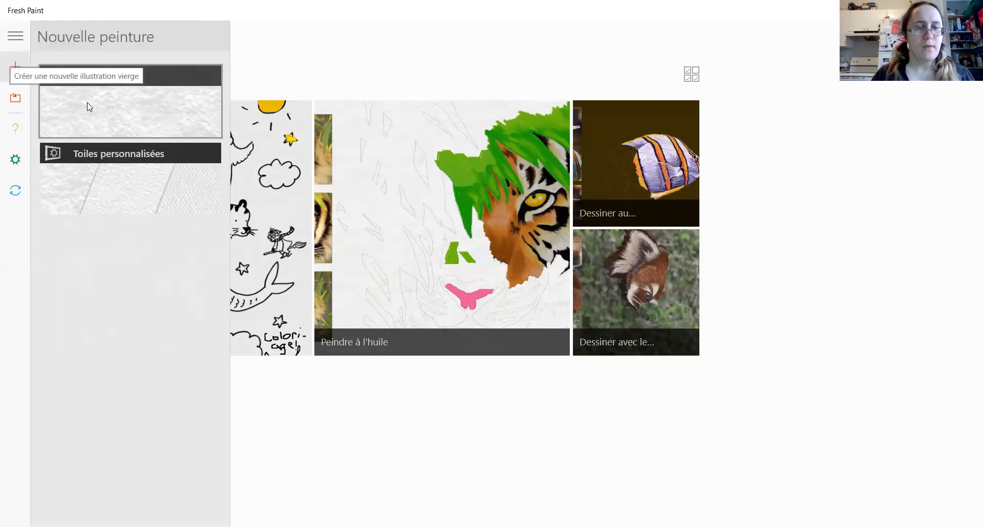
{"action": "left_click", "coordinate": [128, 174]}
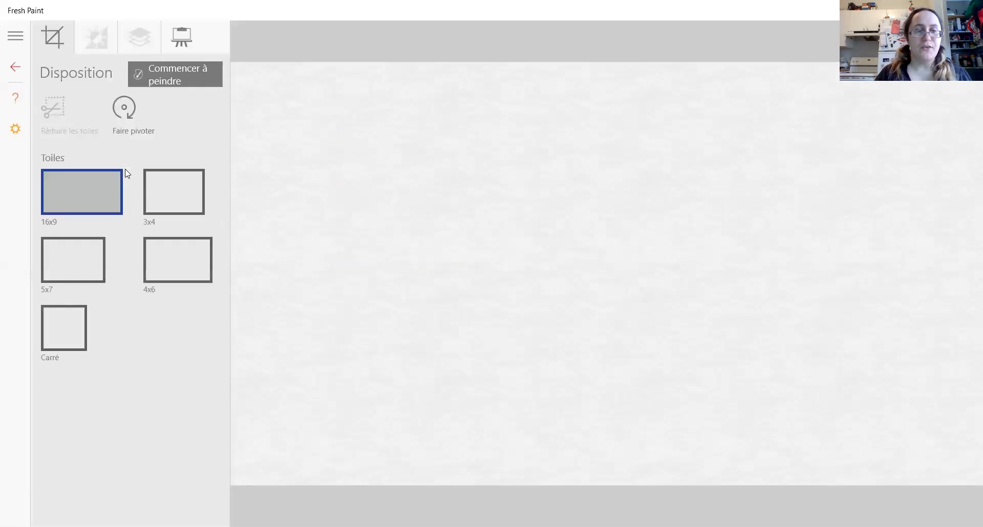
Compare the 3x4, 4x6, 5x7 and square (Carré) canvas formats and choose 5x7.
{"action": "left_click", "coordinate": [168, 193]}
{"action": "left_click", "coordinate": [169, 257]}
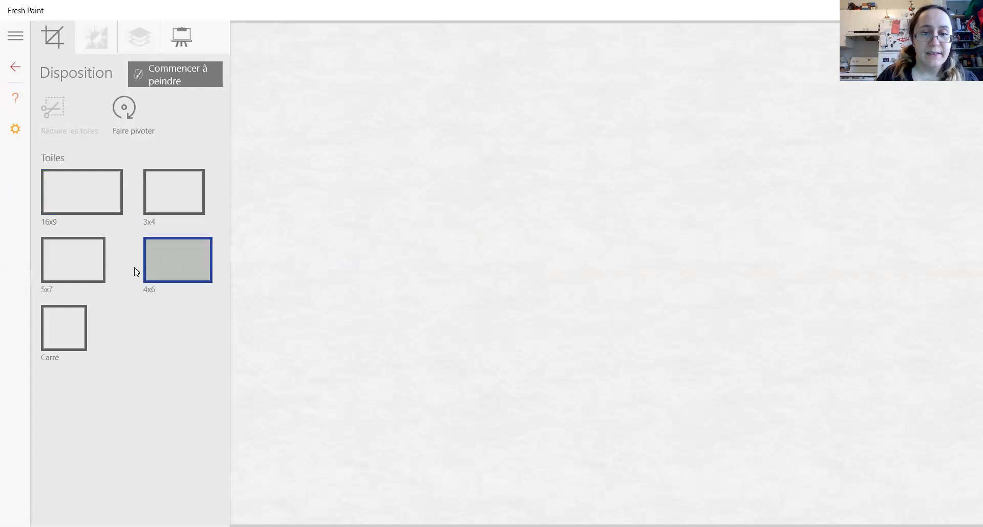
{"action": "left_click", "coordinate": [72, 263]}
{"action": "left_click", "coordinate": [65, 323]}
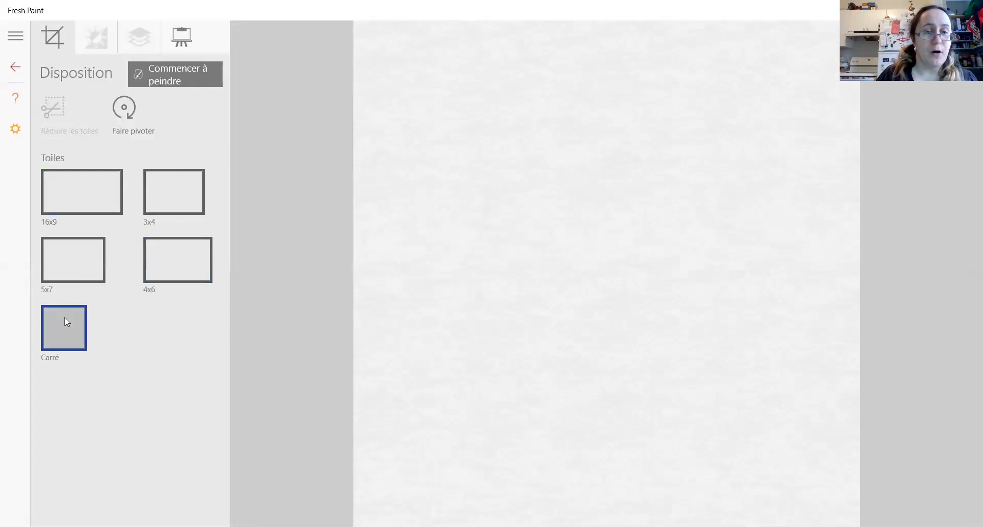
{"action": "left_click", "coordinate": [83, 253]}
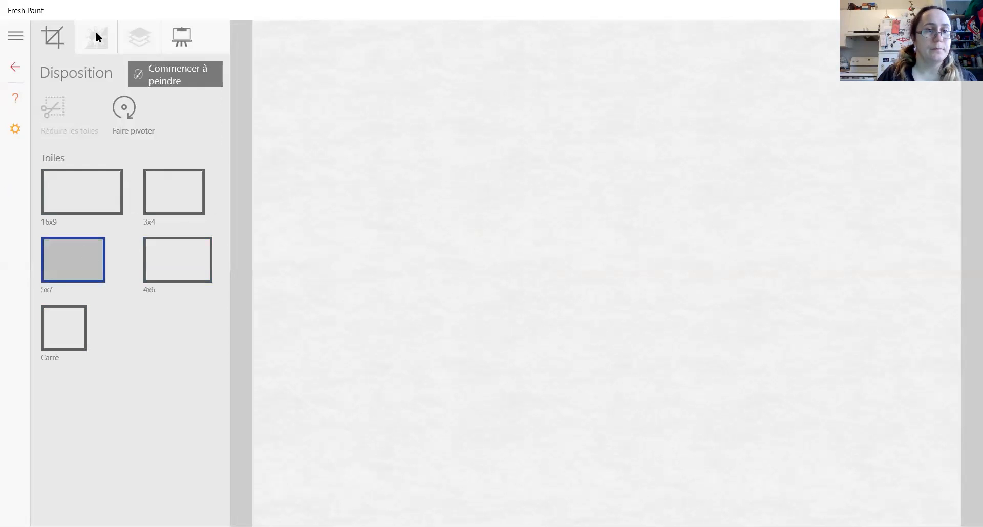
Compare the paper textures, choose the second paper in the first row, and start painting on a bright blue canvas.
{"action": "left_click", "coordinate": [188, 40]}
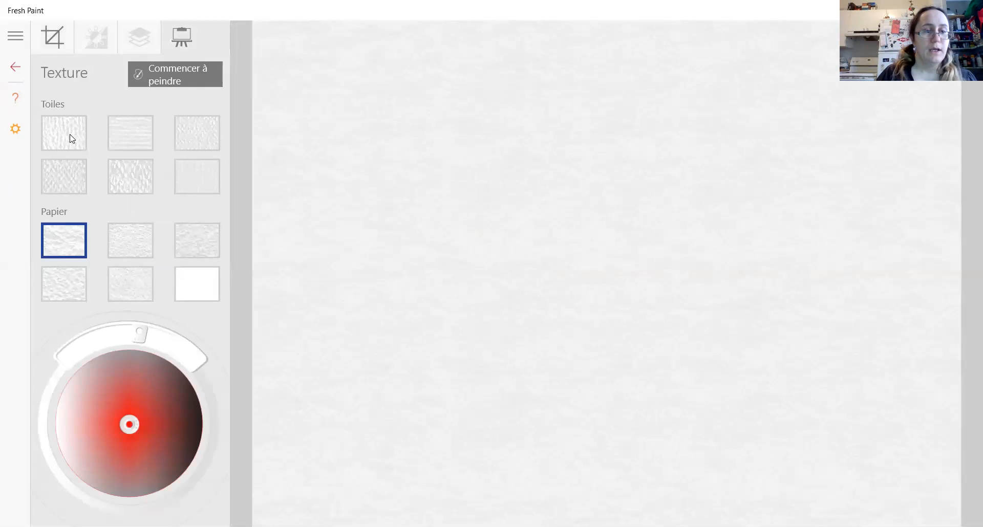
{"action": "left_click", "coordinate": [129, 240]}
{"action": "left_click", "coordinate": [199, 243]}
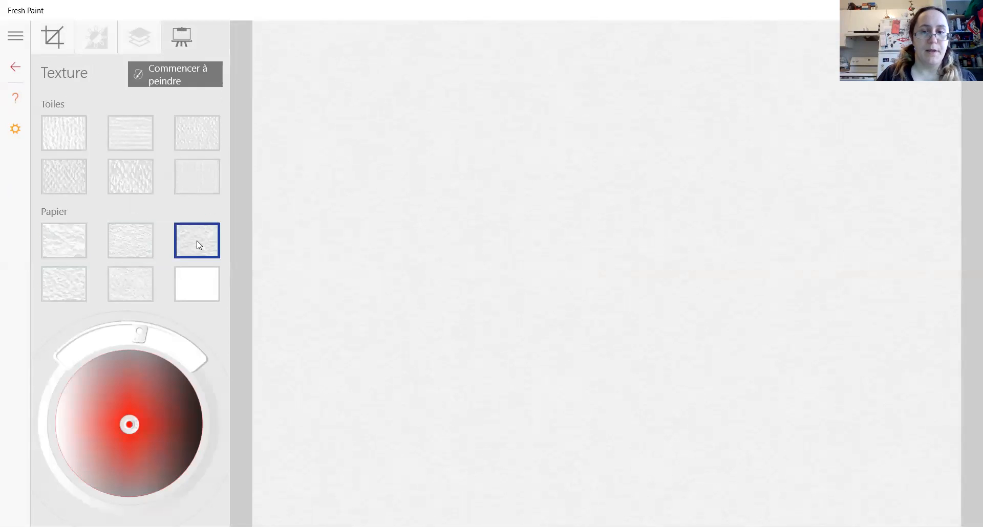
{"action": "left_click", "coordinate": [199, 286]}
{"action": "left_click", "coordinate": [137, 290]}
{"action": "left_click", "coordinate": [50, 300]}
{"action": "left_click", "coordinate": [118, 251]}
{"action": "mouse_move", "coordinate": [143, 335]}
{"action": "left_mouse_down"}
{"action": "mouse_move", "coordinate": [173, 353]}
{"action": "mouse_move", "coordinate": [147, 343]}
{"action": "mouse_move", "coordinate": [77, 355]}
{"action": "mouse_move", "coordinate": [93, 344]}
{"action": "mouse_move", "coordinate": [145, 344]}
{"action": "mouse_move", "coordinate": [137, 343]}
{"action": "left_mouse_up"}
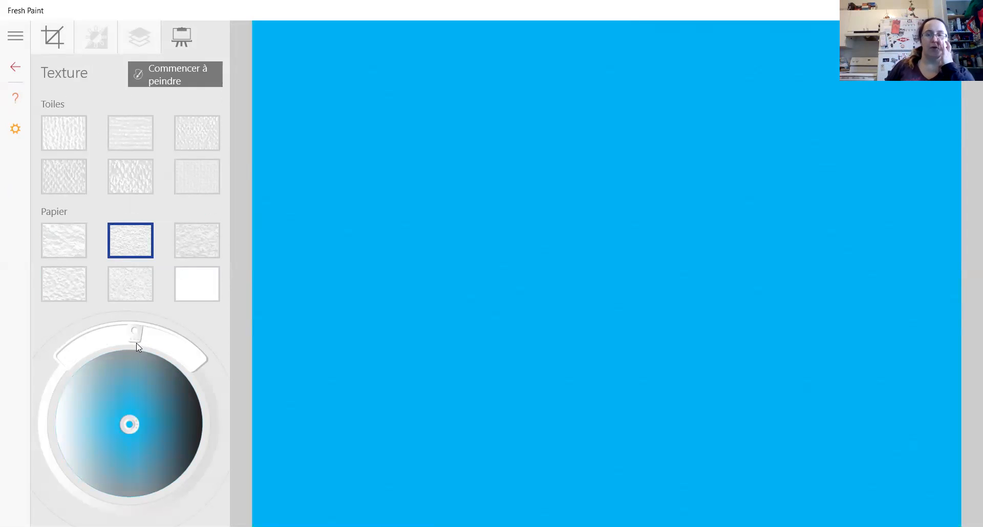
{"action": "left_click", "coordinate": [178, 83]}
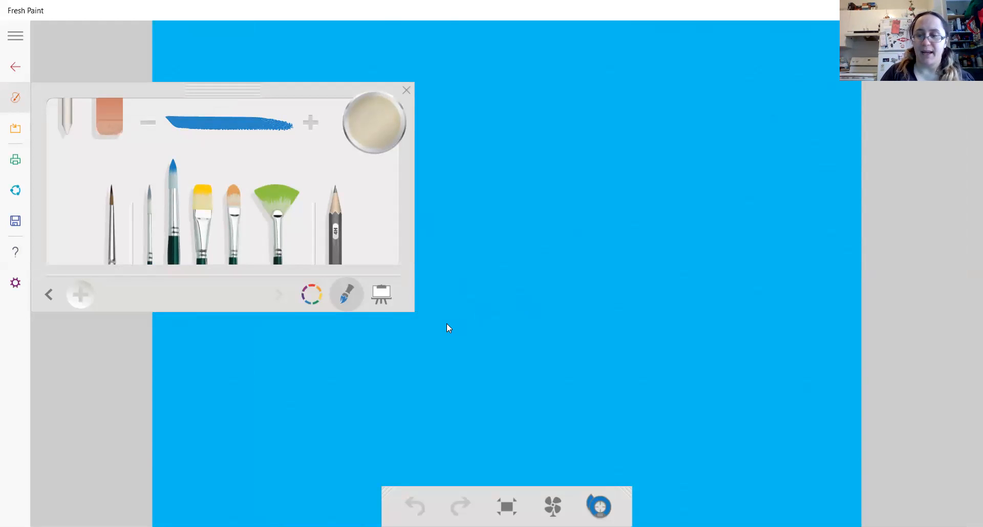
Select the rounded flat oil brush and set its paint colour to bright orange.
{"action": "left_click", "coordinate": [230, 207]}
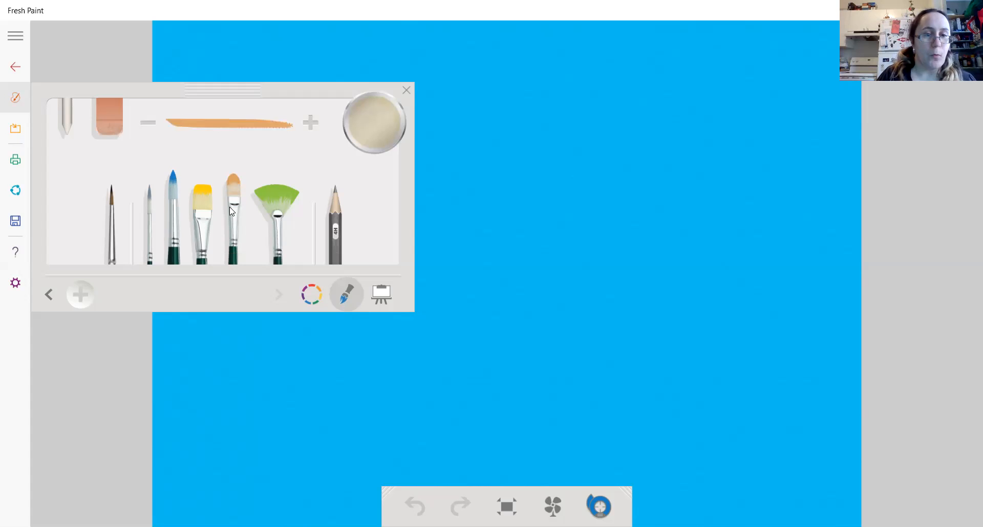
{"action": "left_click", "coordinate": [313, 295]}
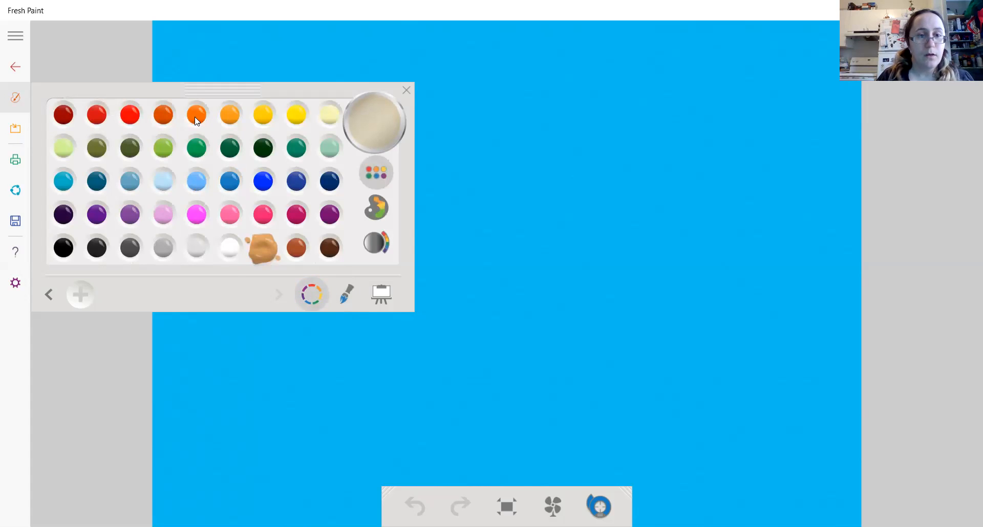
{"action": "left_click", "coordinate": [195, 117]}
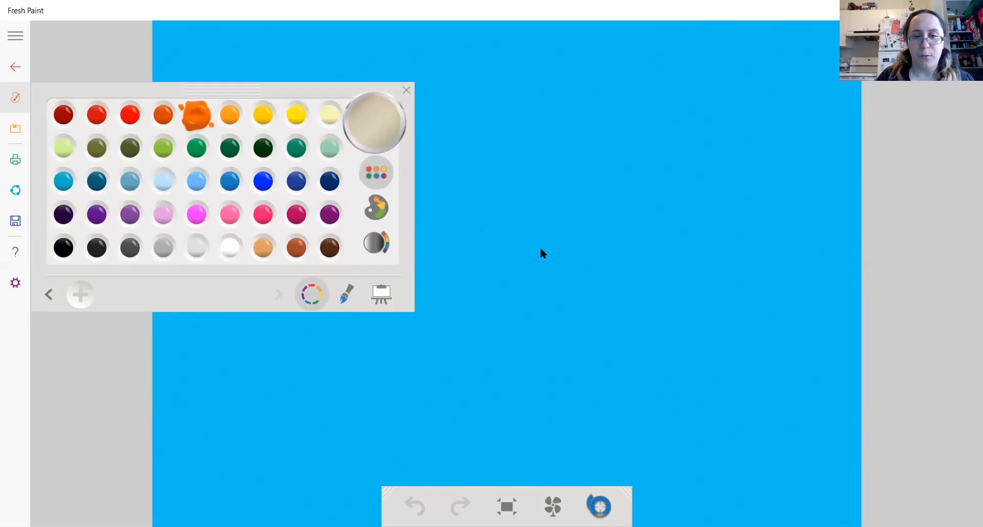
Paint a solid orange fish with a body and tail in the middle of the blue canvas.
{"action": "left_click", "coordinate": [455, 246]}
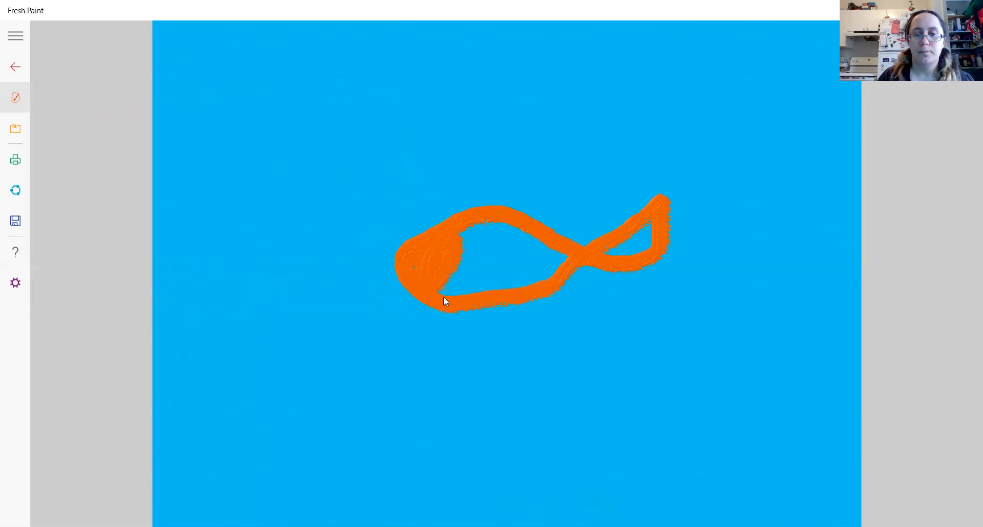
{"action": "mouse_move", "coordinate": [449, 293]}
{"action": "left_mouse_down"}
{"action": "mouse_move", "coordinate": [497, 296]}
{"action": "mouse_move", "coordinate": [540, 274]}
{"action": "left_mouse_up"}
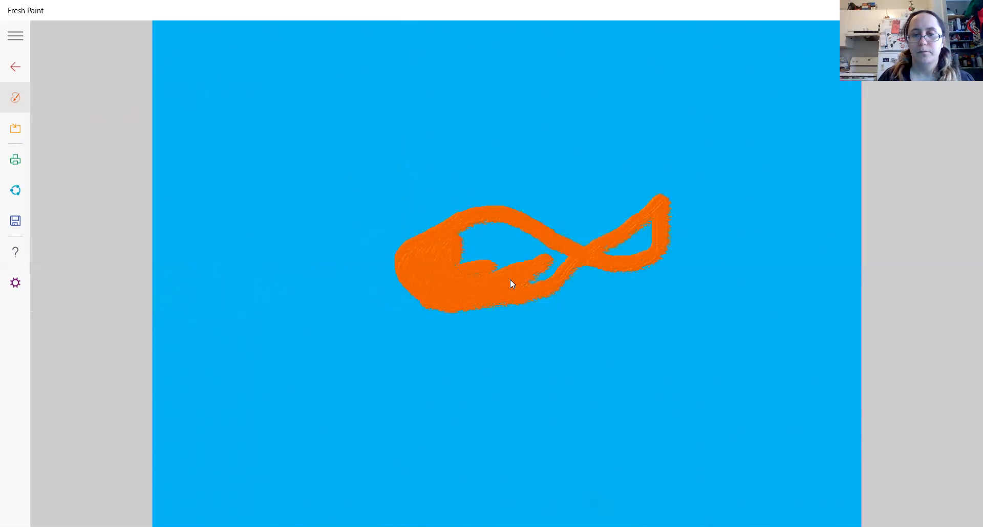
{"action": "left_click_drag", "start_coordinate": [527, 241], "coordinate": [464, 261]}
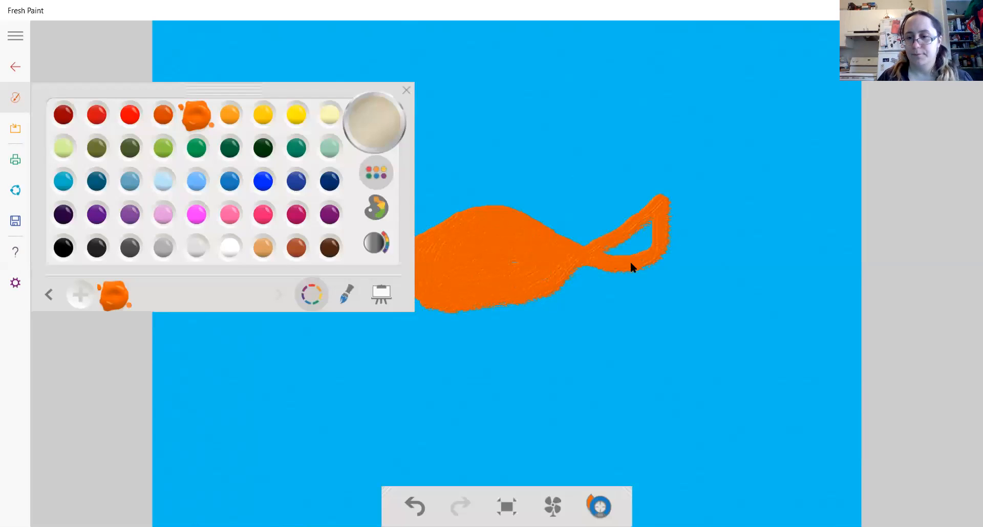
{"action": "left_click", "coordinate": [595, 238]}
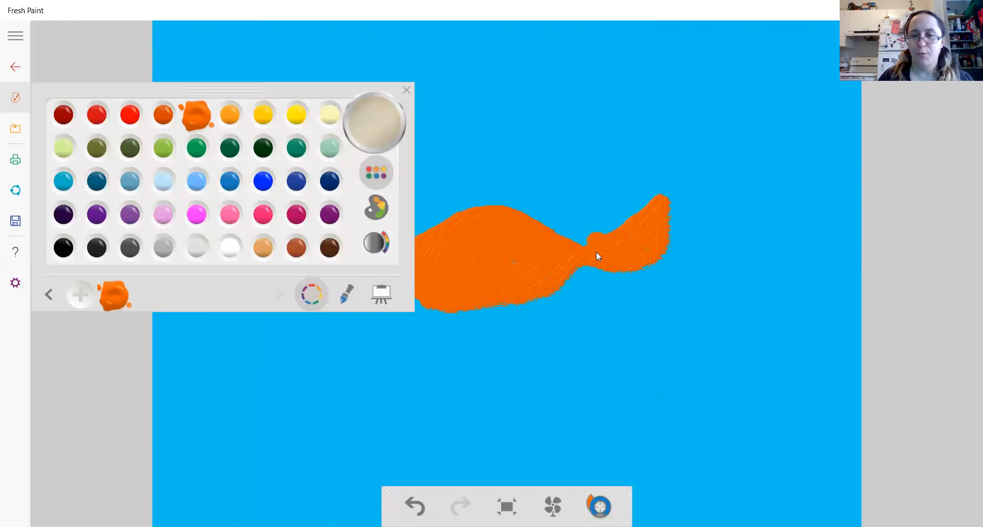
{"action": "left_click_drag", "start_coordinate": [578, 246], "coordinate": [597, 239]}
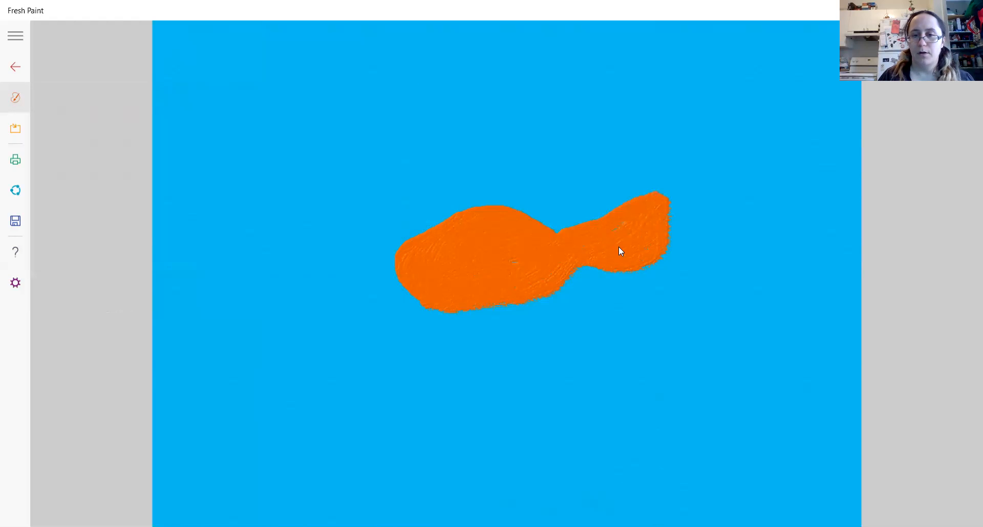
Reduce the brush size and paint pointed orange fins on the fish's belly and back.
{"action": "left_click", "coordinate": [347, 293]}
{"action": "left_click", "coordinate": [149, 123]}
{"action": "left_click_drag", "start_coordinate": [461, 302], "coordinate": [466, 310]}
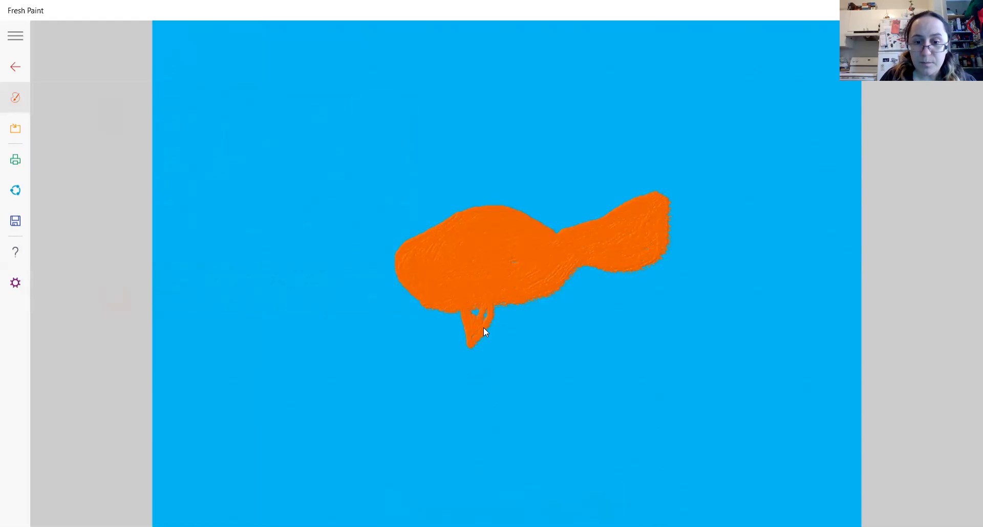
{"action": "right_click", "coordinate": [473, 314]}
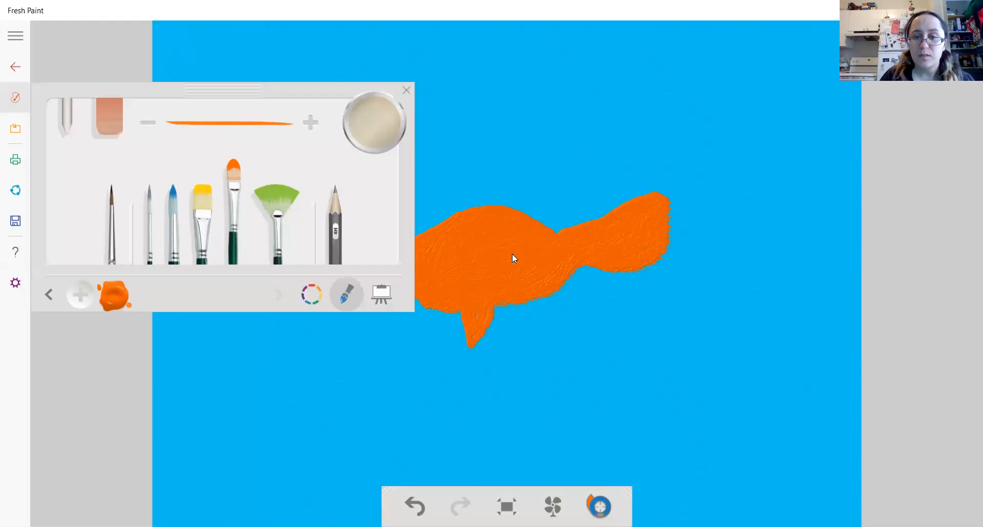
{"action": "mouse_move", "coordinate": [490, 253]}
{"action": "left_mouse_down"}
{"action": "mouse_move", "coordinate": [468, 226]}
{"action": "mouse_move", "coordinate": [474, 185]}
{"action": "left_mouse_up"}
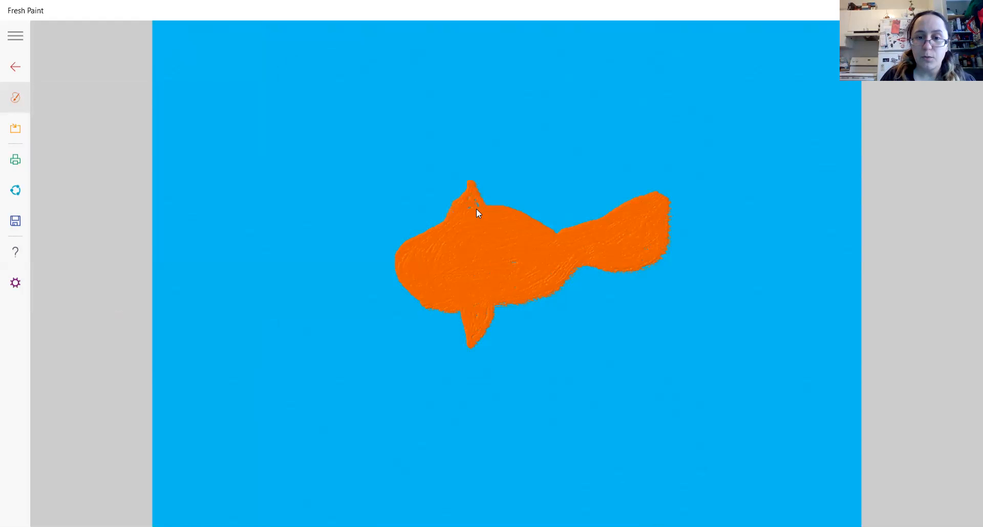
Select the round oil brush and add its blue paint to the saved colours.
{"action": "right_click", "coordinate": [459, 316]}
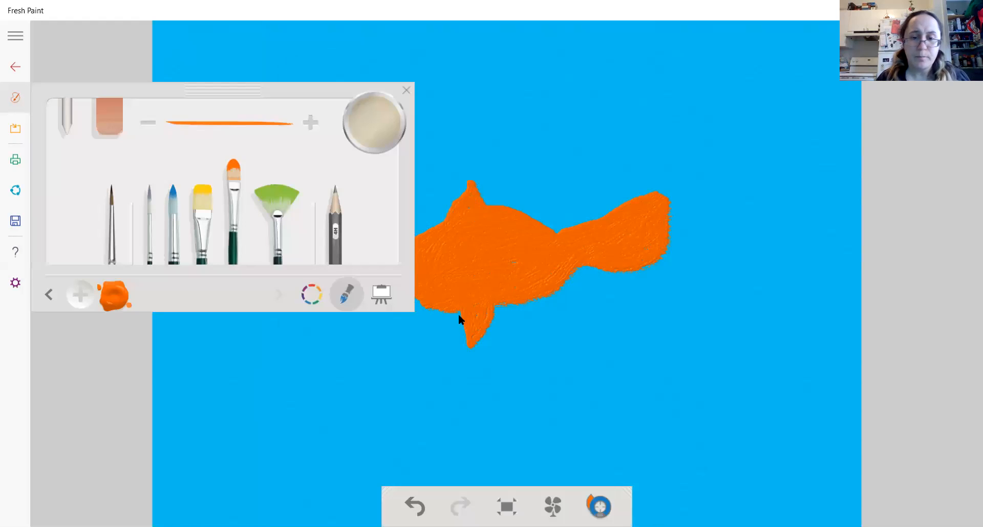
{"action": "left_click", "coordinate": [174, 202]}
{"action": "left_click", "coordinate": [80, 295]}
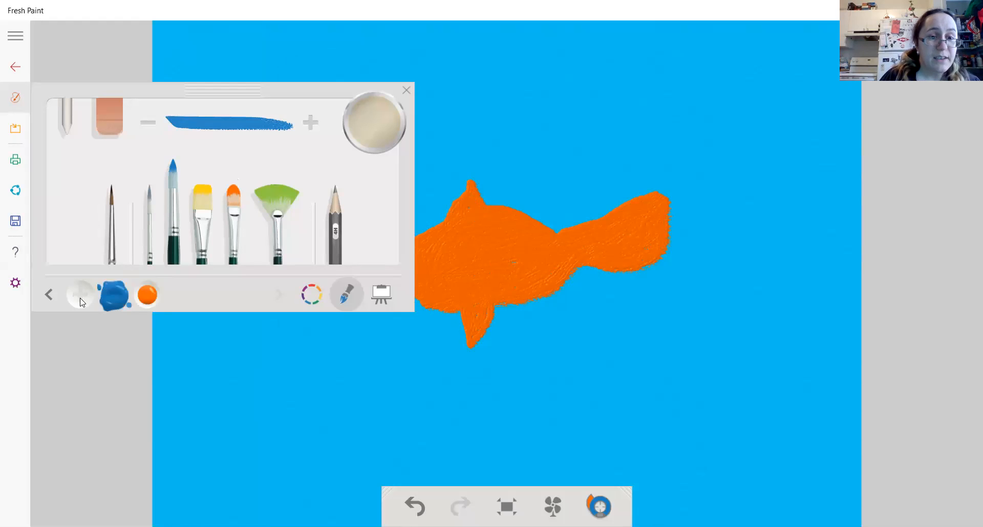
Set the round oil brush's paint colour to near-black and paint a small oval eye on the fish's head.
{"action": "left_click", "coordinate": [302, 293]}
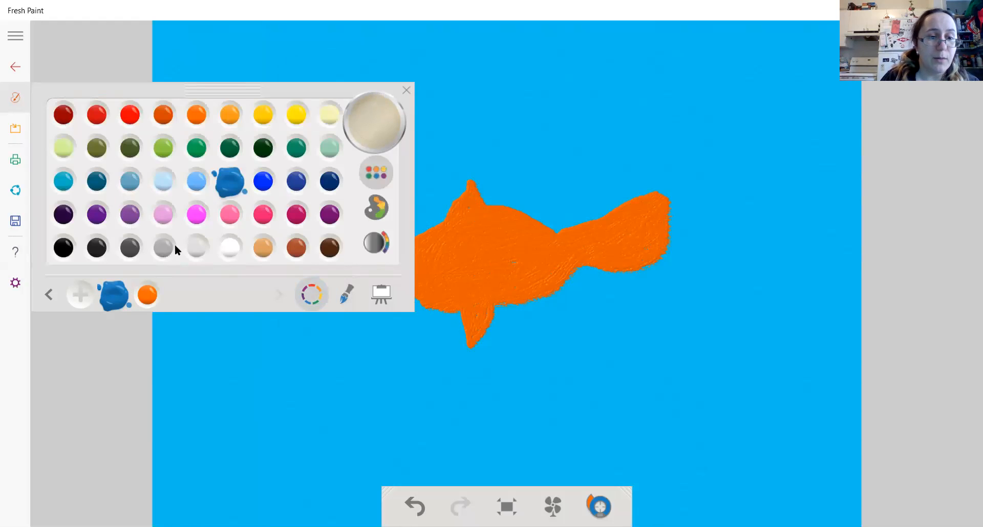
{"action": "left_click", "coordinate": [97, 248]}
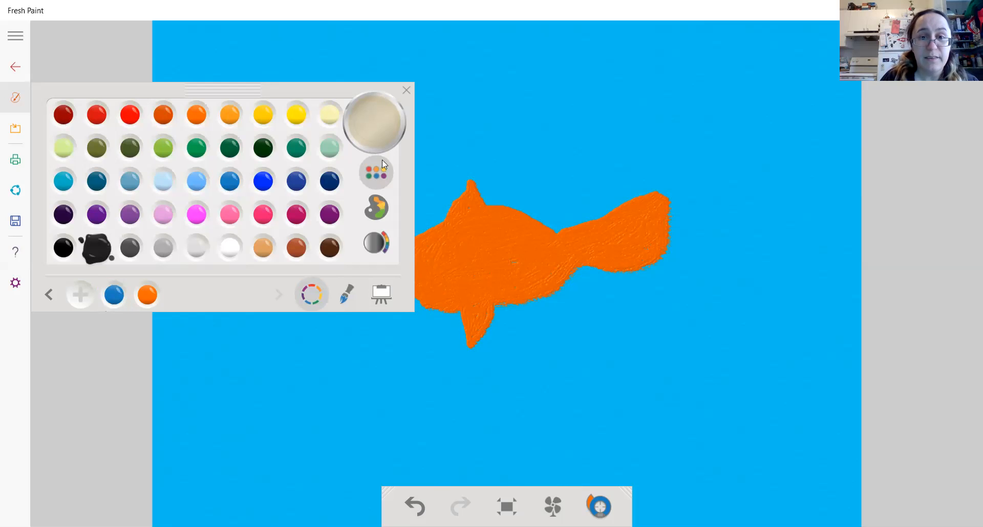
{"action": "left_click_drag", "start_coordinate": [329, 92], "coordinate": [311, 21]}
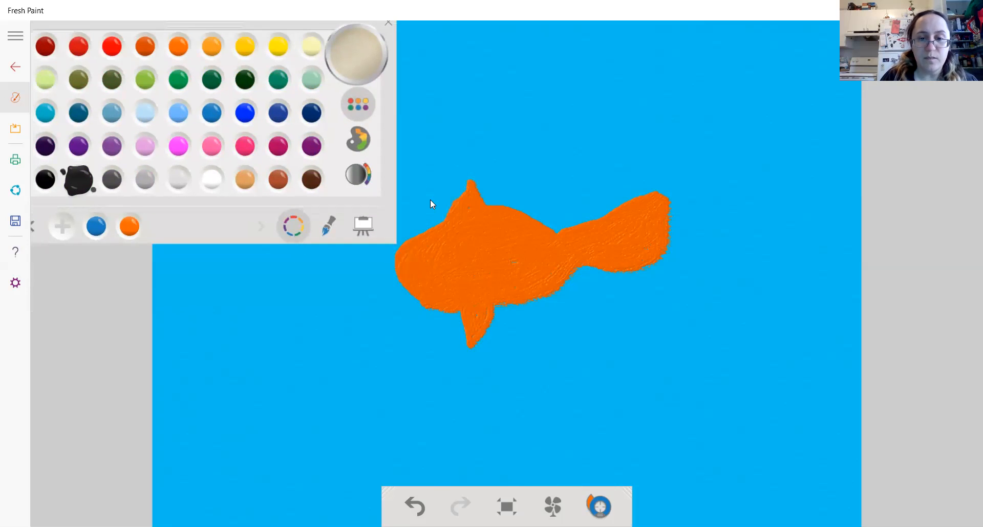
{"action": "left_click", "coordinate": [420, 250]}
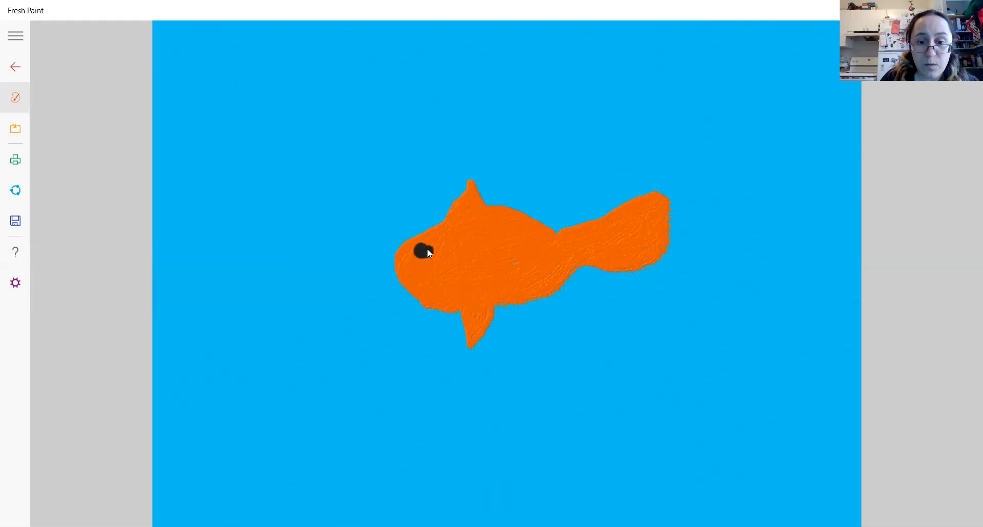
{"action": "right_click", "coordinate": [427, 250]}
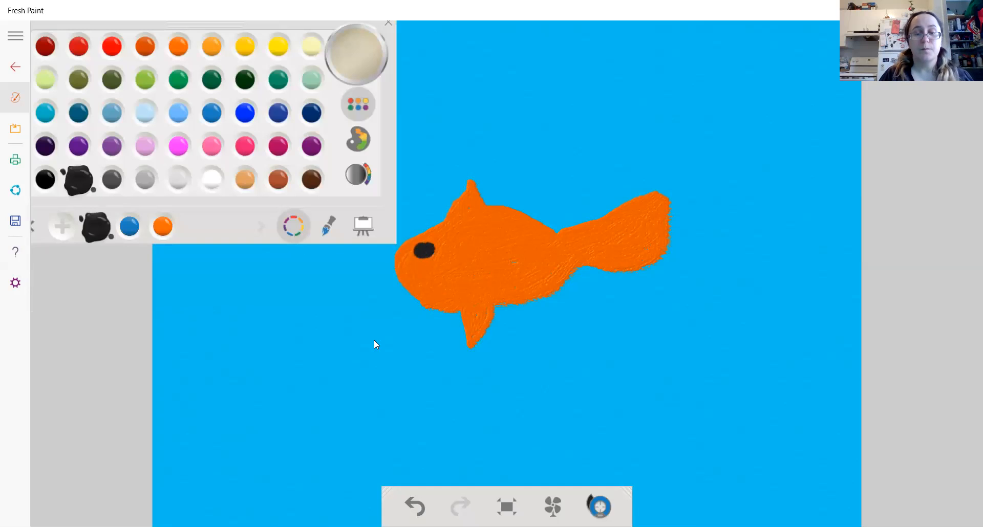
Load the rounded flat oil brush with white and dab small bubbles rising above the fish's head.
{"action": "left_click", "coordinate": [326, 228]}
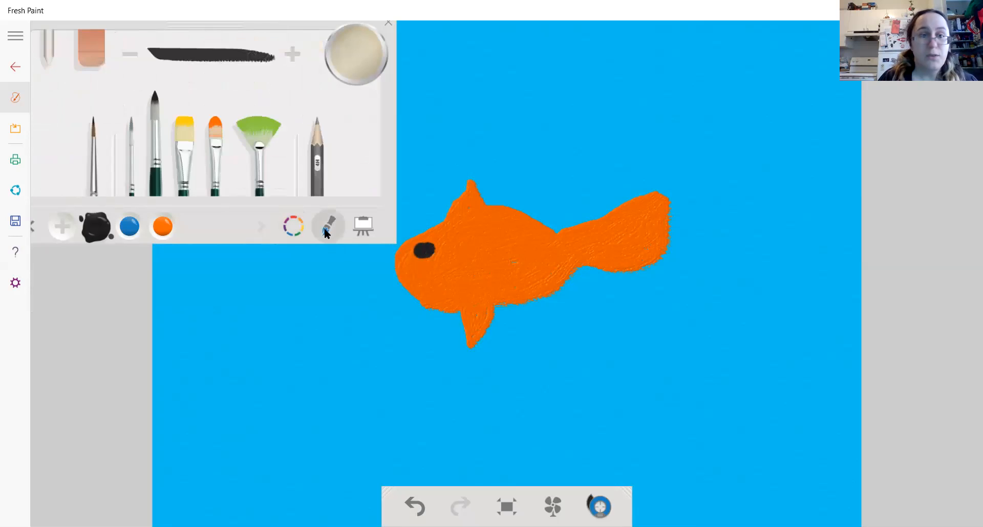
{"action": "left_click", "coordinate": [128, 160]}
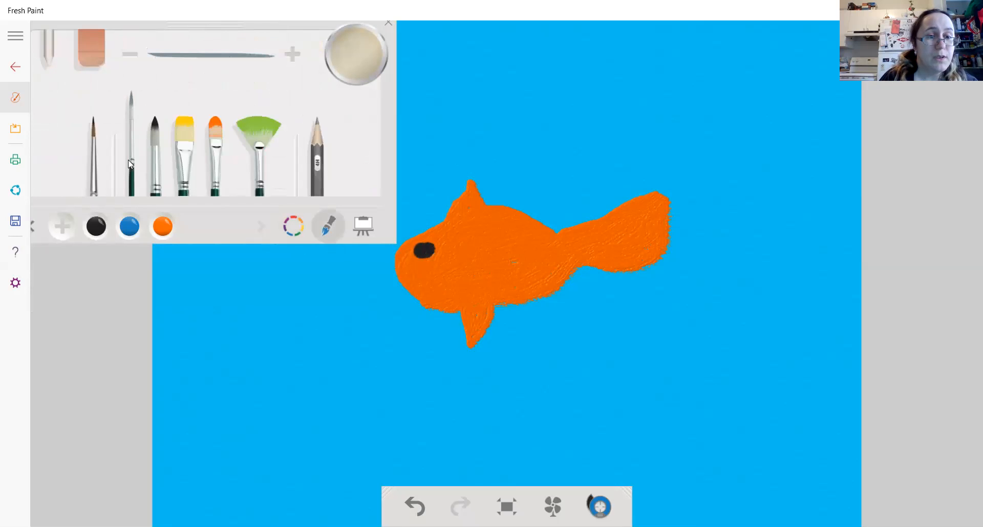
{"action": "left_click", "coordinate": [219, 154]}
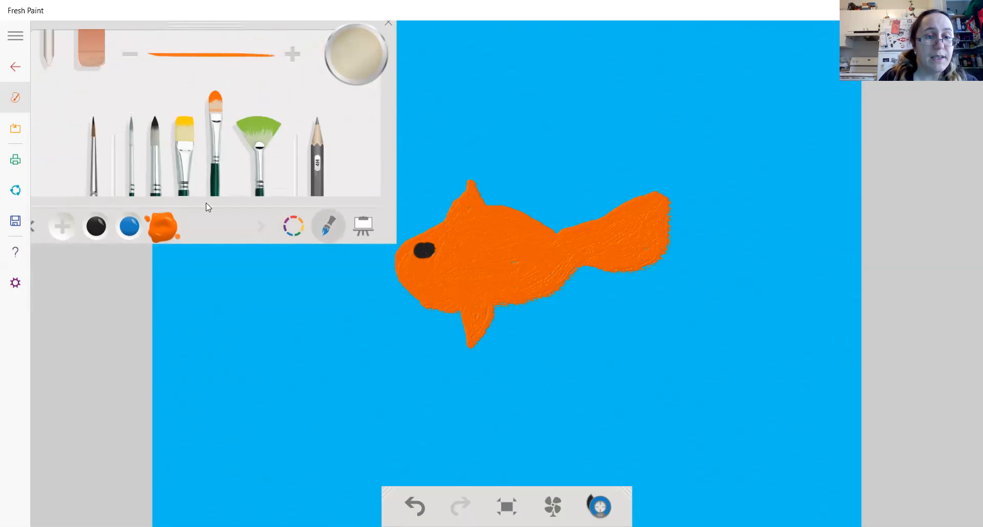
{"action": "left_click", "coordinate": [290, 225]}
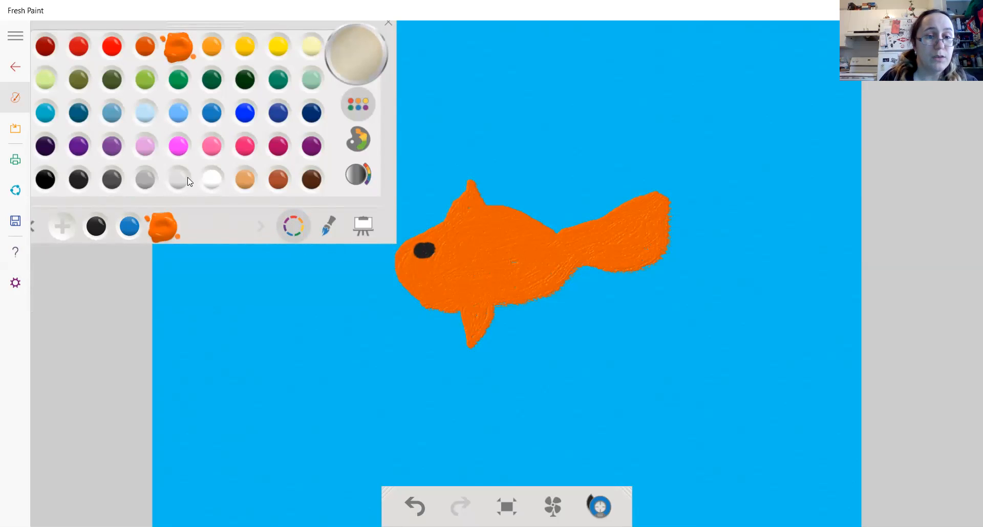
{"action": "left_click", "coordinate": [212, 180]}
{"action": "left_click", "coordinate": [410, 207]}
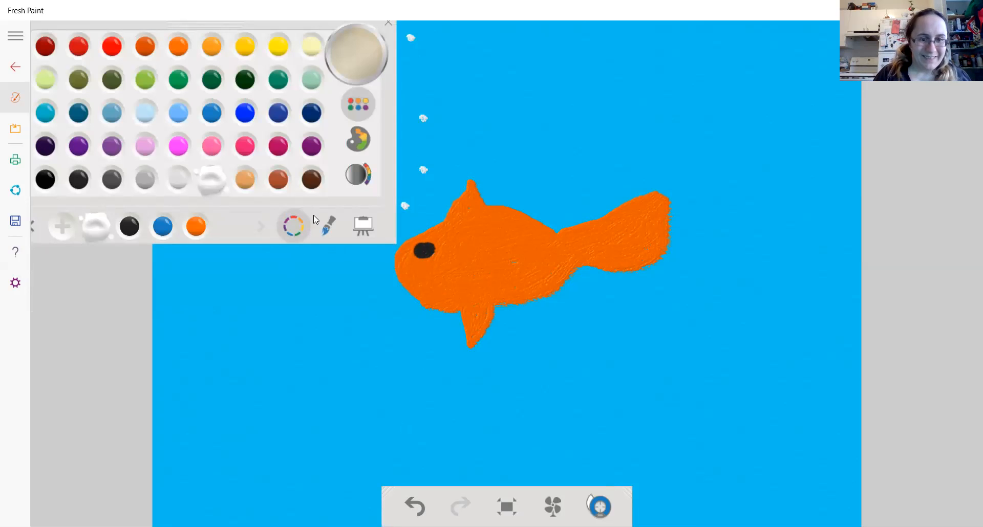
Rinse the fan oil brush clean, try smearing a white bubble above the fish, and undo the smear.
{"action": "left_click", "coordinate": [329, 227]}
{"action": "left_click", "coordinate": [159, 159]}
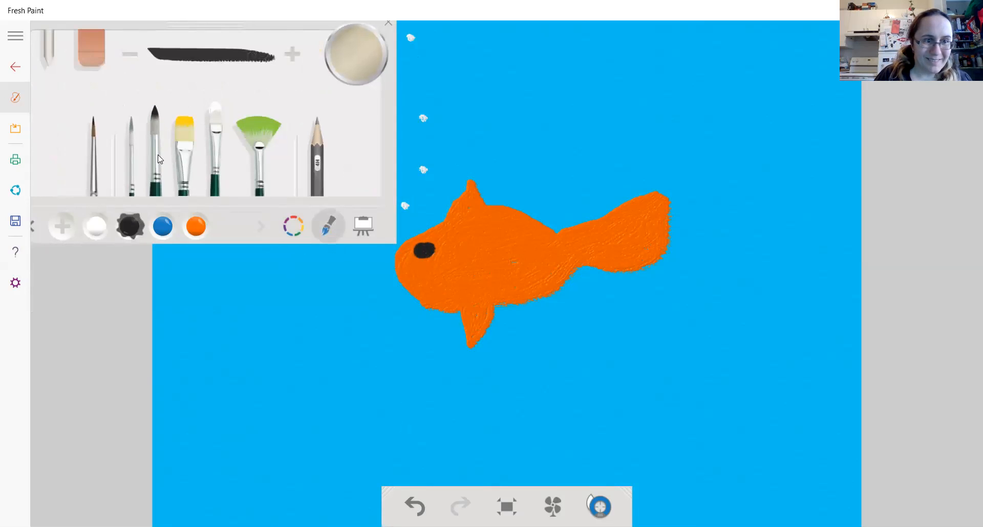
{"action": "left_click", "coordinate": [182, 174]}
{"action": "left_click", "coordinate": [219, 173]}
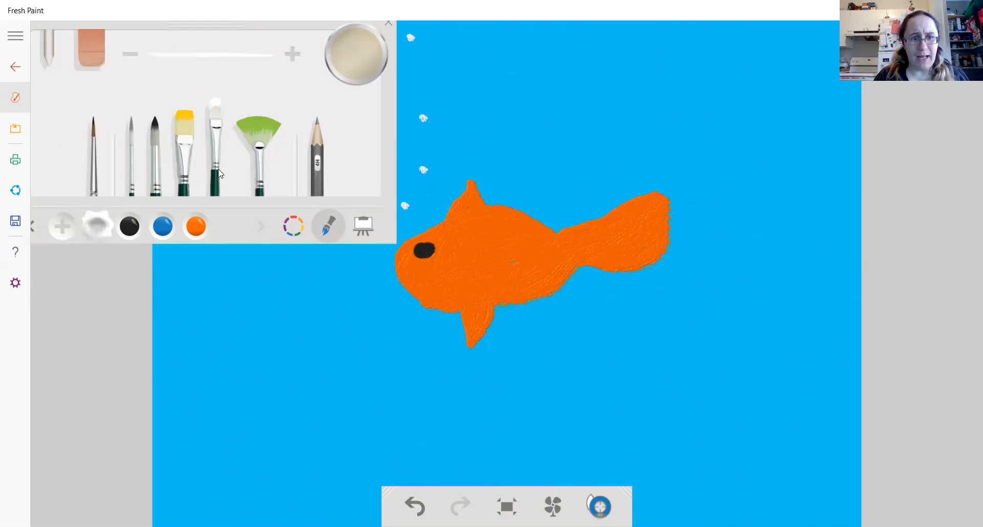
{"action": "left_click", "coordinate": [259, 159]}
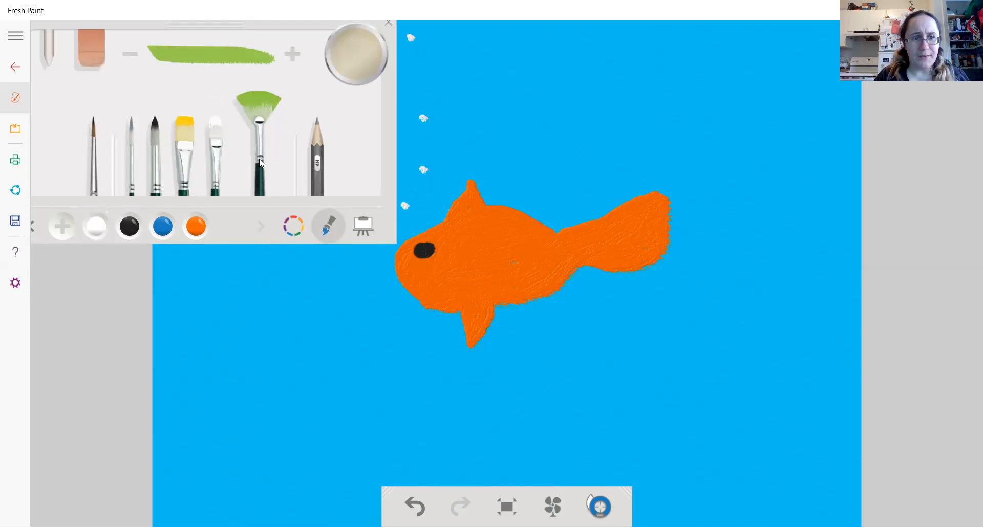
{"action": "left_click", "coordinate": [364, 53]}
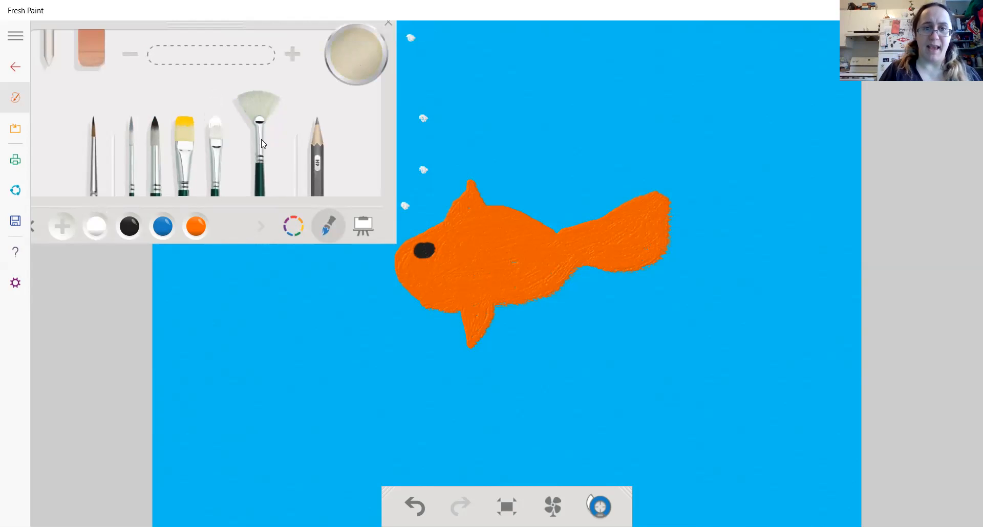
{"action": "mouse_move", "coordinate": [421, 184]}
{"action": "left_mouse_down"}
{"action": "mouse_move", "coordinate": [410, 189]}
{"action": "mouse_move", "coordinate": [427, 173]}
{"action": "left_mouse_up"}
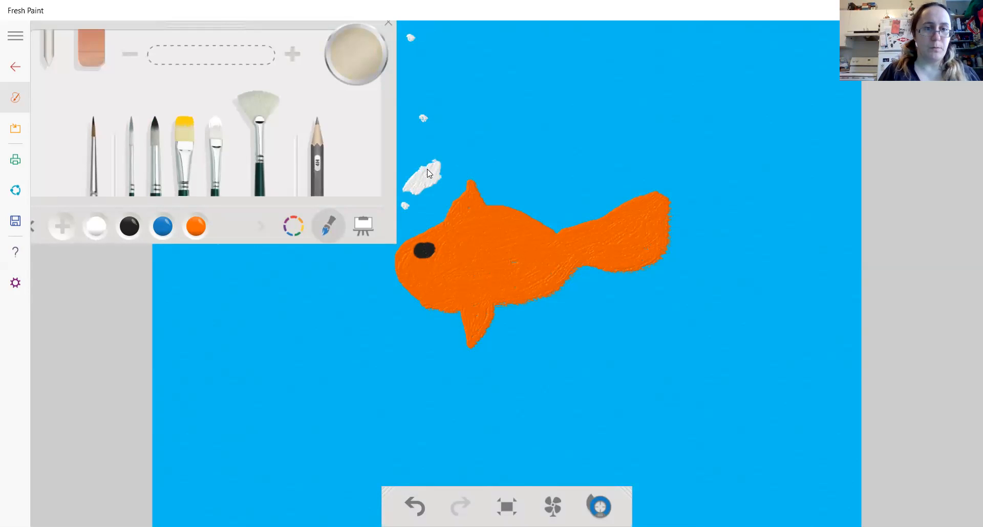
{"action": "left_click", "coordinate": [417, 499]}
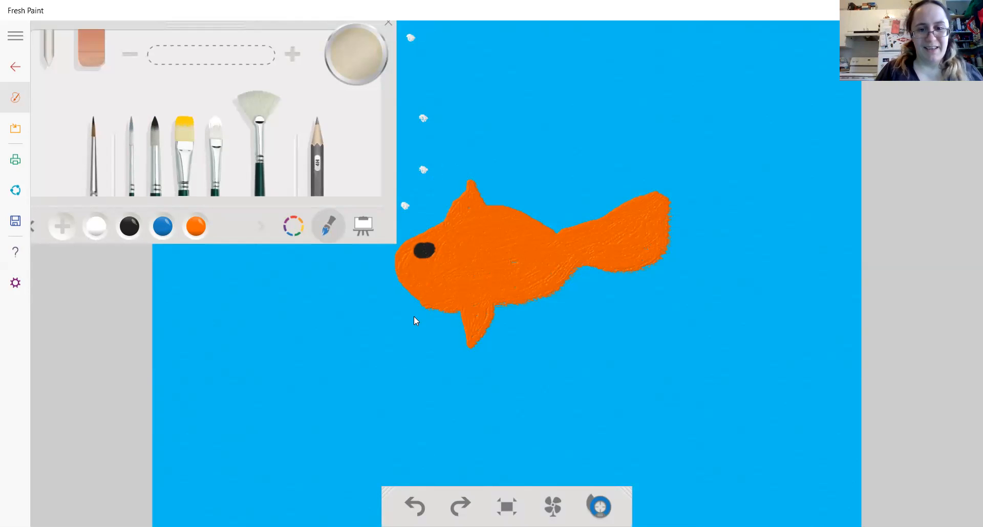
Try painting a near-black mouth on the front of the fish's face with the round oil brush, and undo it.
{"action": "left_click", "coordinate": [158, 145]}
{"action": "left_click", "coordinate": [129, 226]}
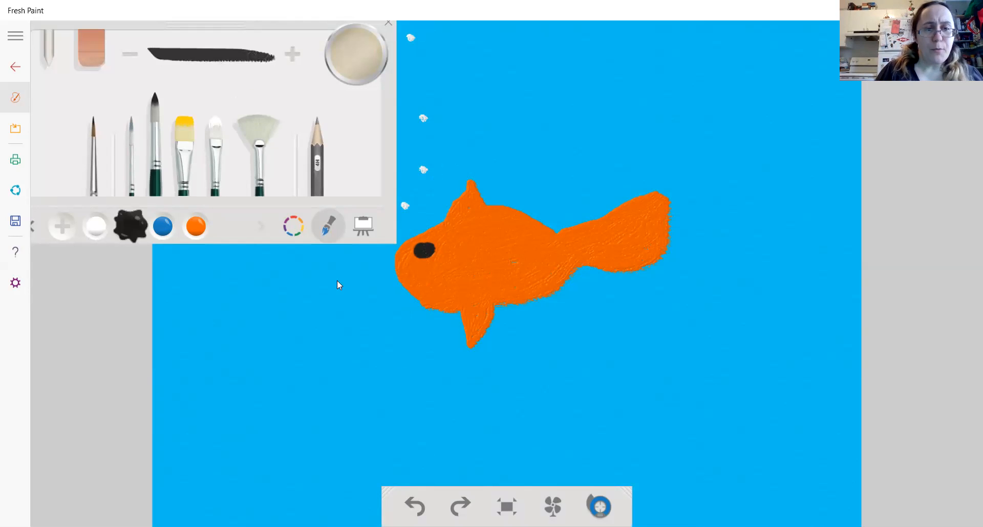
{"action": "left_click_drag", "start_coordinate": [396, 268], "coordinate": [402, 283]}
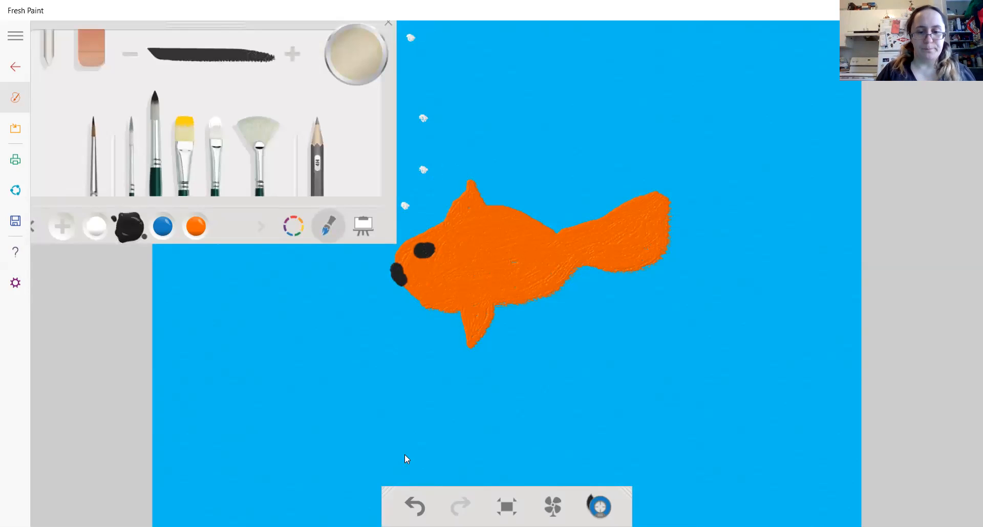
{"action": "left_click", "coordinate": [414, 506]}
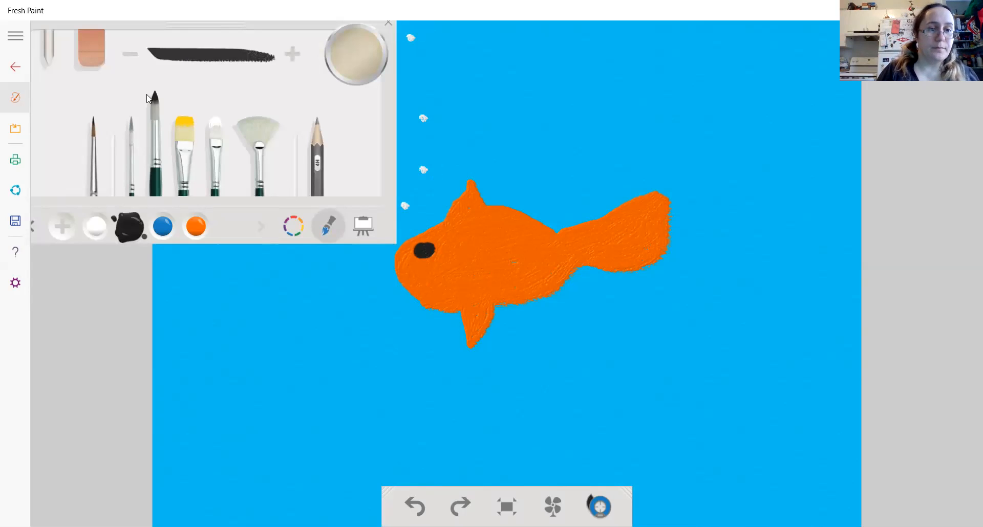
Try drawing the fish's mouth in black with the thin watercolour brush.
{"action": "left_click", "coordinate": [95, 152]}
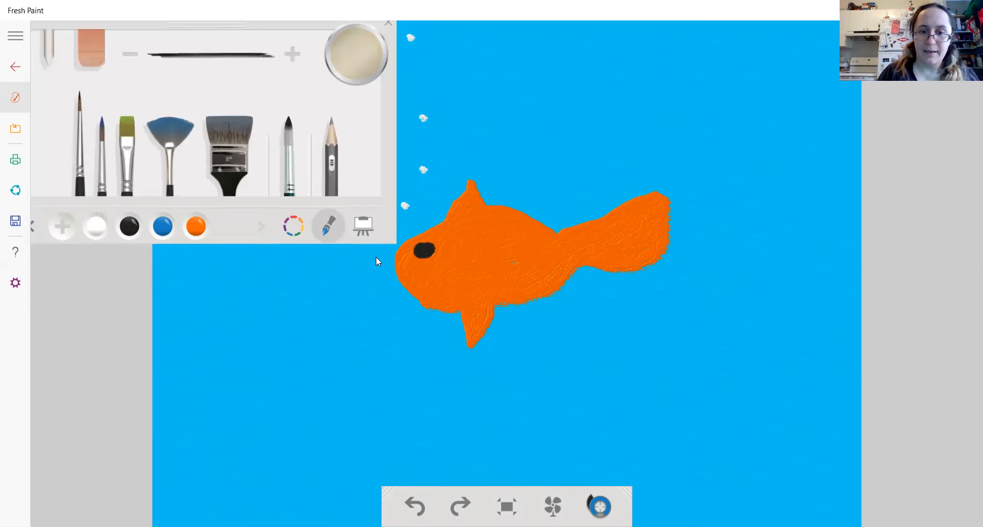
{"action": "left_click_drag", "start_coordinate": [394, 260], "coordinate": [397, 275]}
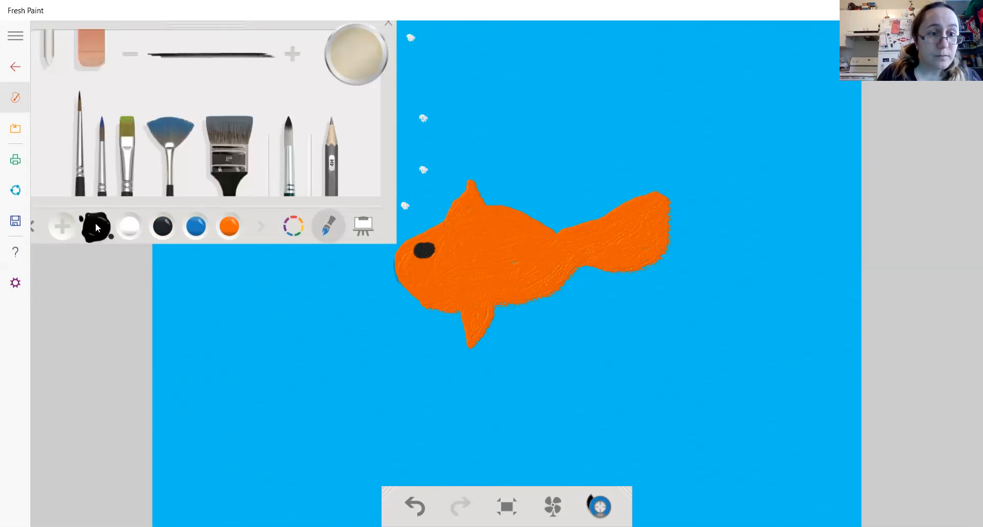
{"action": "left_click_drag", "start_coordinate": [401, 280], "coordinate": [429, 279]}
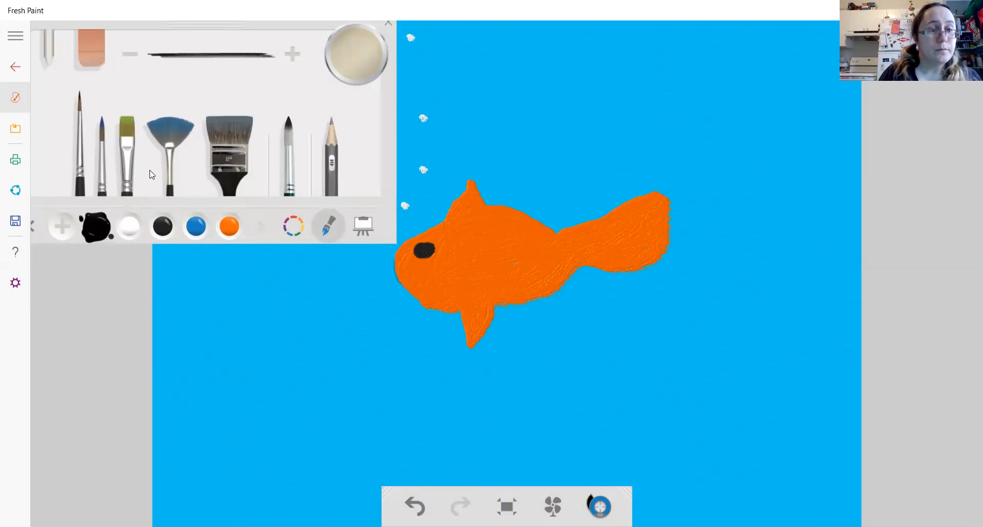
Try the round watercolour brush in black on the fish's mouth and increase its brush size.
{"action": "left_click", "coordinate": [101, 159]}
{"action": "left_click", "coordinate": [96, 232]}
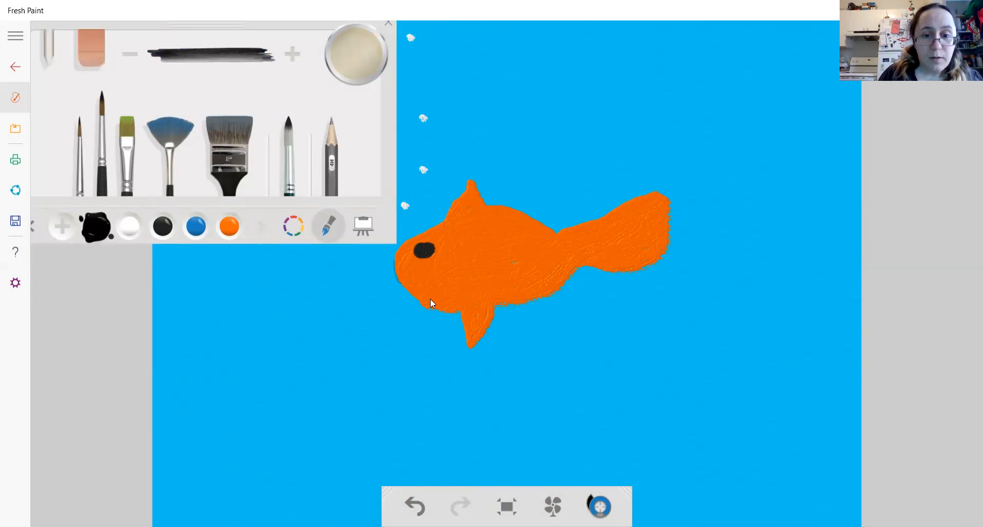
{"action": "left_click_drag", "start_coordinate": [398, 281], "coordinate": [412, 285]}
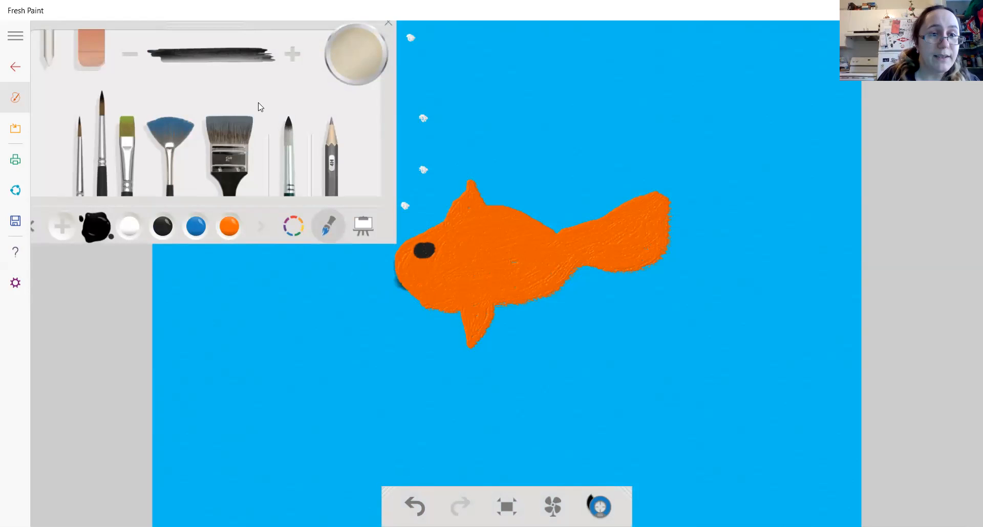
{"action": "left_click", "coordinate": [291, 55]}
{"action": "left_click", "coordinate": [291, 55]}
With the round oil brush in near-black, undo the thick mouth stroke and paint a thinner smile at a reduced brush size.
{"action": "left_click", "coordinate": [292, 168]}
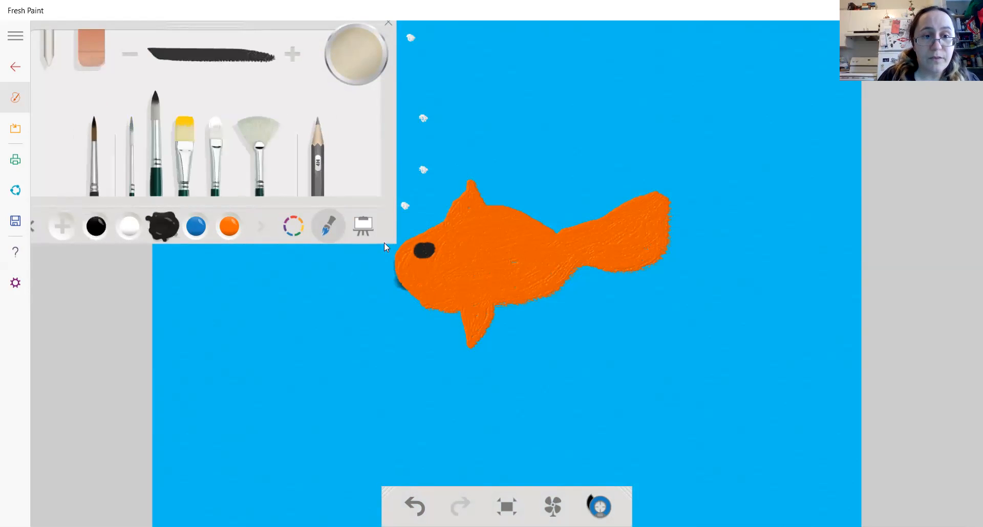
{"action": "left_click", "coordinate": [405, 282]}
{"action": "left_click_drag", "start_coordinate": [439, 278], "coordinate": [441, 275]}
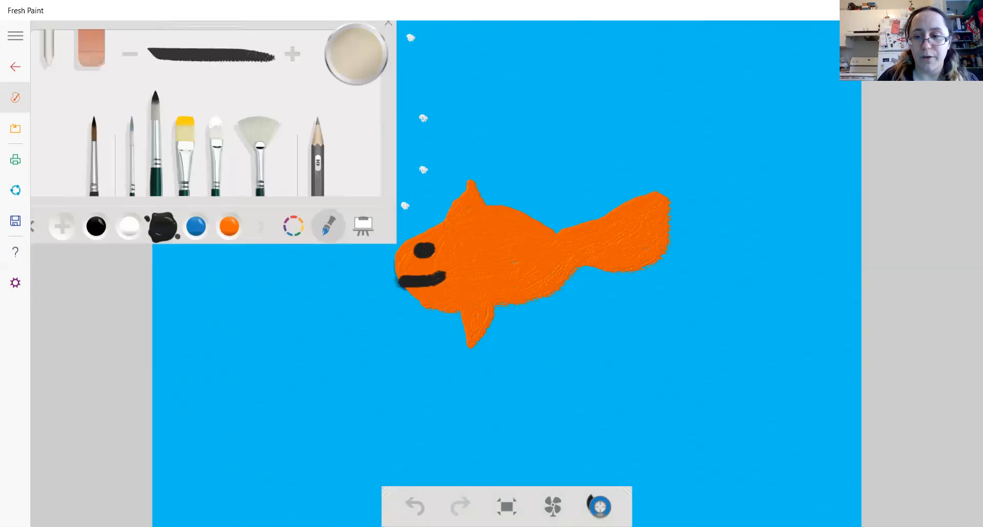
{"action": "left_click", "coordinate": [415, 507]}
{"action": "left_click", "coordinate": [134, 55]}
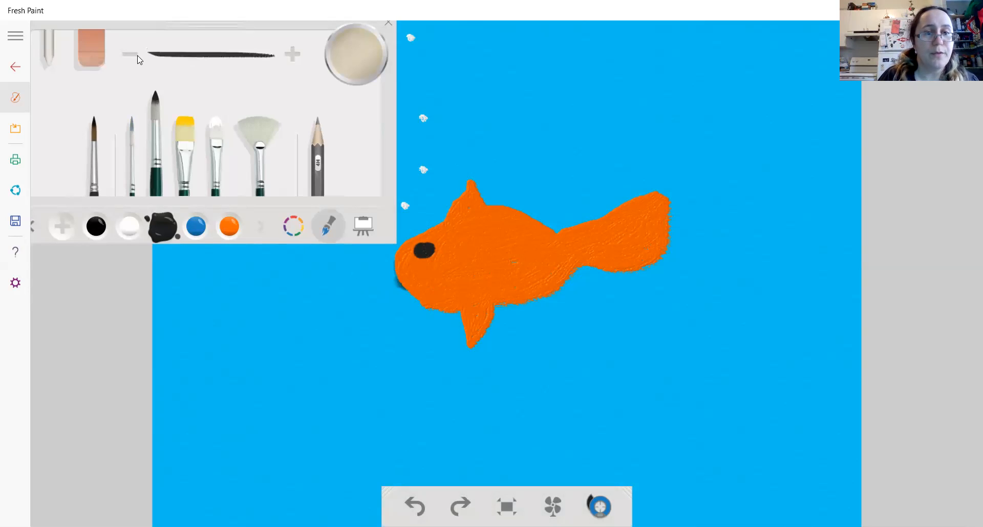
{"action": "left_click_drag", "start_coordinate": [398, 278], "coordinate": [422, 273]}
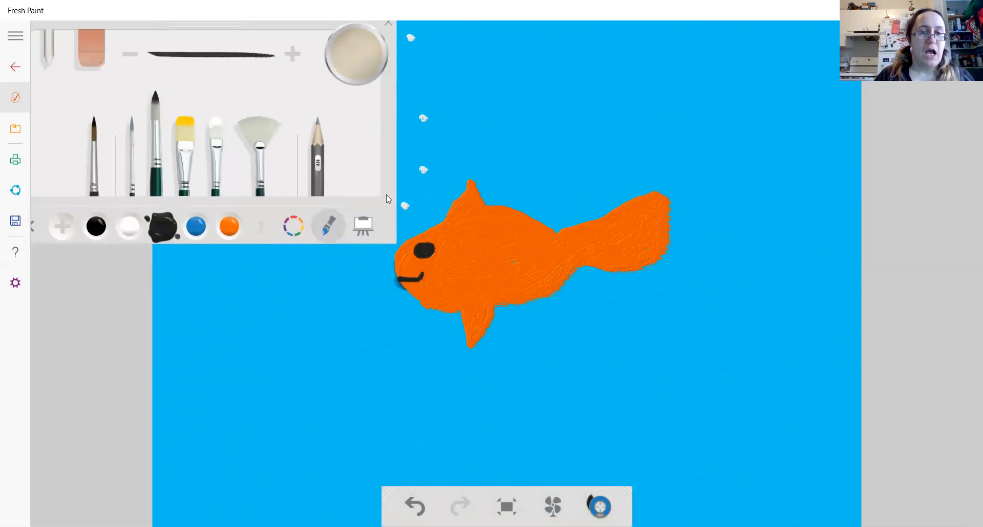
Dab more white bubbles with the rounded flat oil brush and paint short white stripes along the fish's back and tail.
{"action": "left_click", "coordinate": [220, 143]}
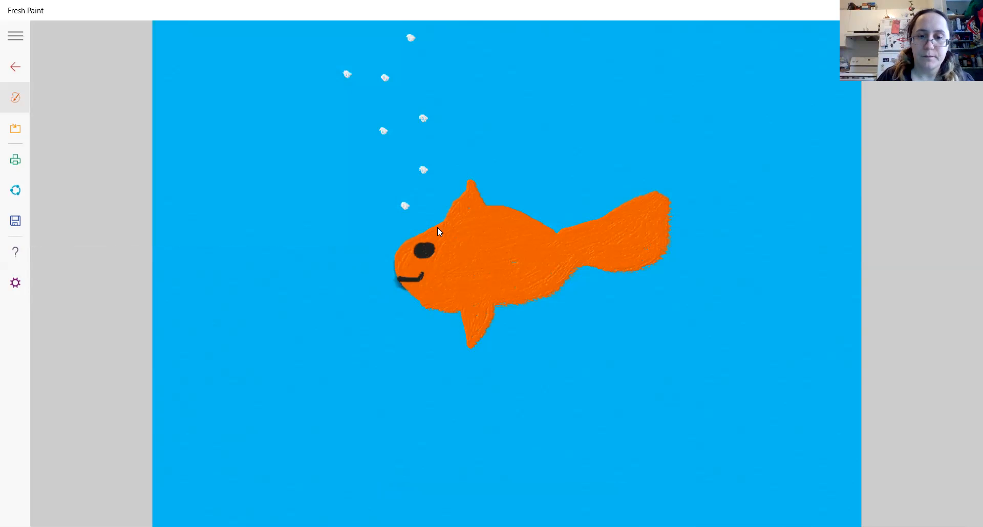
{"action": "mouse_move", "coordinate": [446, 226]}
{"action": "left_mouse_down"}
{"action": "mouse_move", "coordinate": [494, 228]}
{"action": "mouse_move", "coordinate": [494, 239]}
{"action": "mouse_move", "coordinate": [493, 210]}
{"action": "mouse_move", "coordinate": [522, 239]}
{"action": "left_mouse_up"}
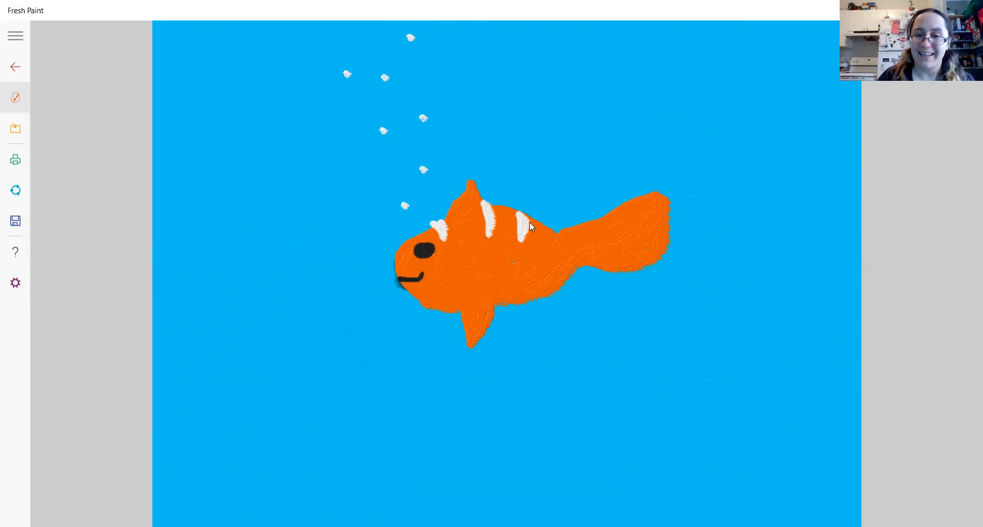
{"action": "left_click_drag", "start_coordinate": [577, 221], "coordinate": [587, 226]}
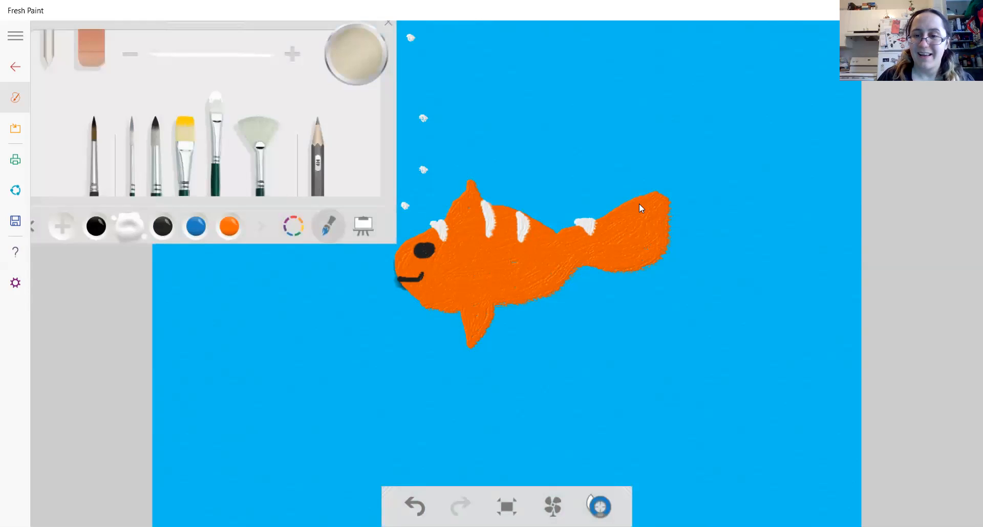
{"action": "left_click_drag", "start_coordinate": [629, 204], "coordinate": [631, 214]}
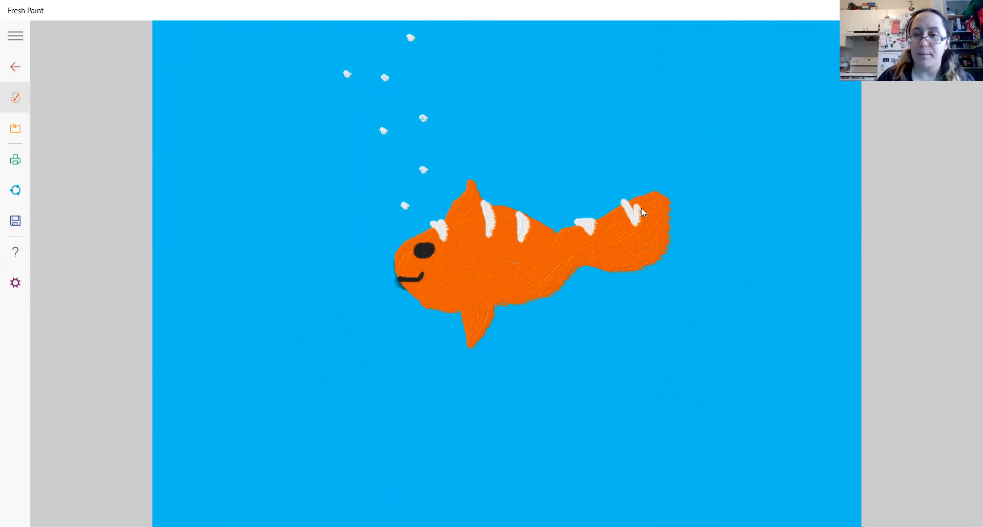
{"action": "left_click_drag", "start_coordinate": [638, 207], "coordinate": [641, 219]}
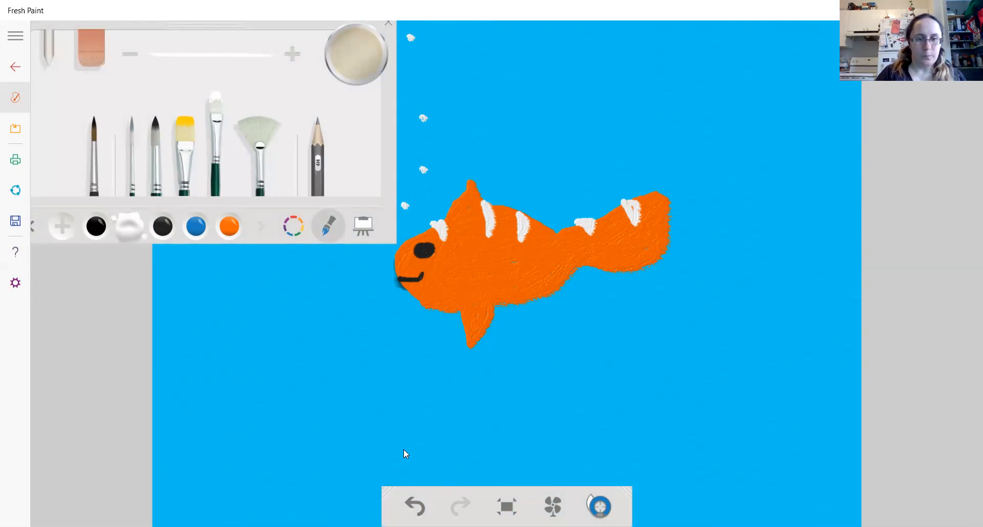
With the flat oil brush in green, paint six wavy seaweed strands rising from the canvas's lower edge below the fish.
{"action": "left_click", "coordinate": [188, 162]}
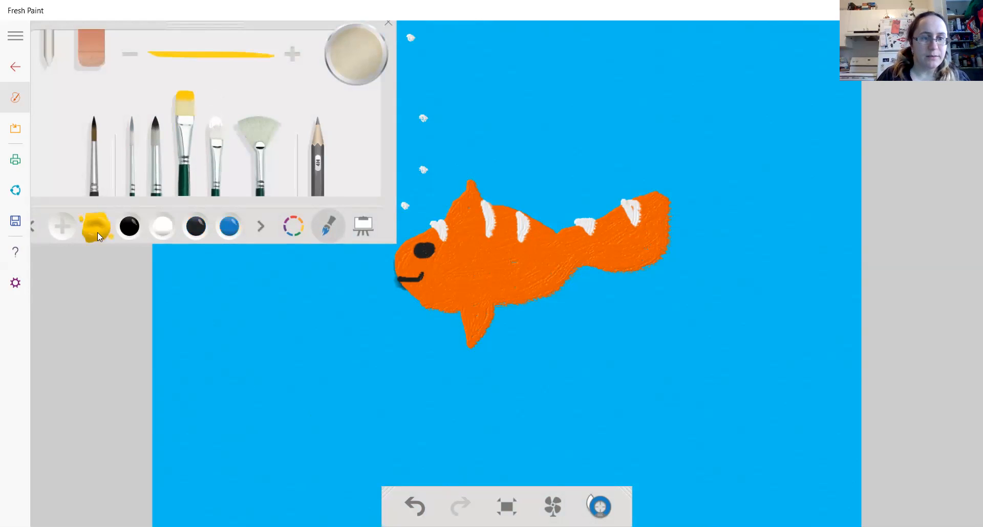
{"action": "left_click", "coordinate": [293, 227]}
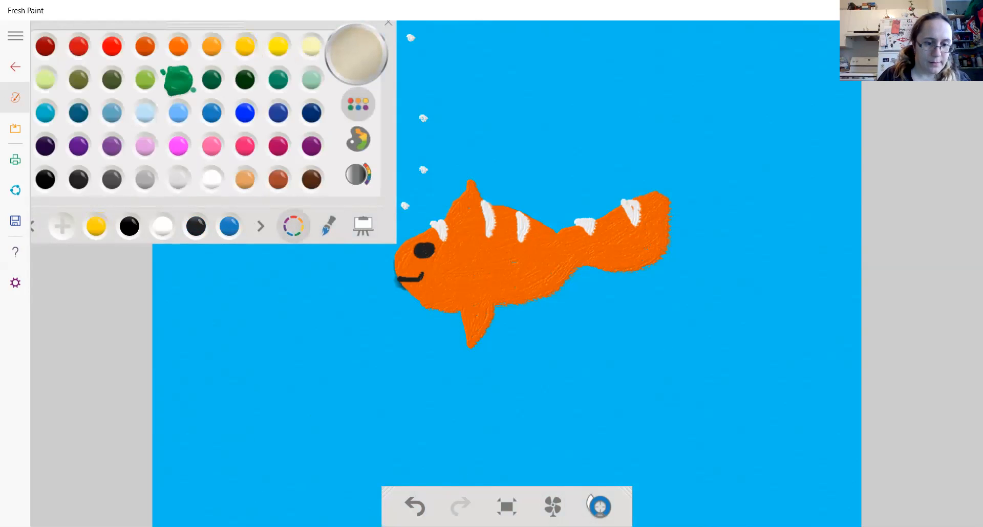
{"action": "mouse_move", "coordinate": [218, 518]}
{"action": "left_mouse_down"}
{"action": "mouse_move", "coordinate": [241, 476]}
{"action": "mouse_move", "coordinate": [206, 397]}
{"action": "mouse_move", "coordinate": [256, 307]}
{"action": "left_mouse_up"}
{"action": "mouse_move", "coordinate": [307, 522]}
{"action": "left_mouse_down"}
{"action": "mouse_move", "coordinate": [296, 498]}
{"action": "mouse_move", "coordinate": [321, 370]}
{"action": "left_mouse_up"}
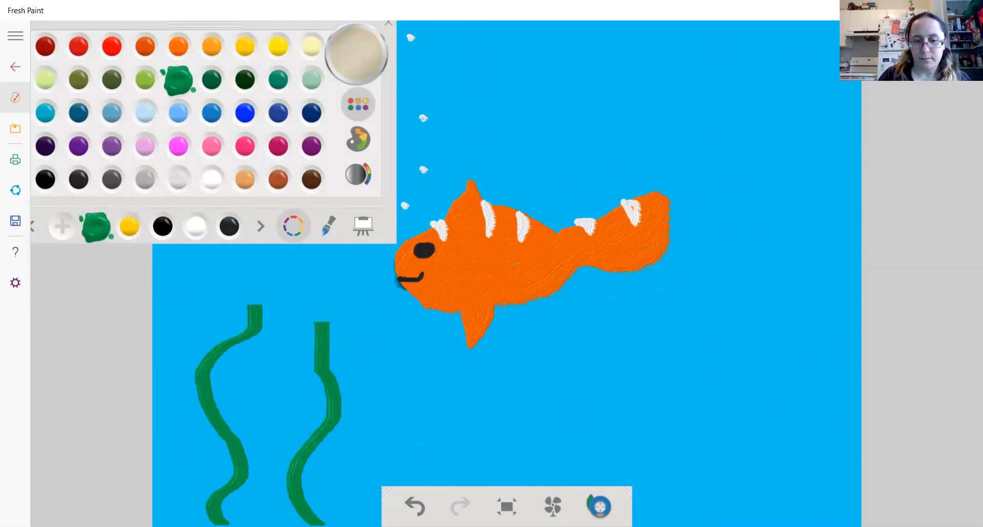
{"action": "left_click_drag", "start_coordinate": [374, 523], "coordinate": [418, 430]}
{"action": "mouse_move", "coordinate": [490, 375]}
{"action": "left_mouse_down"}
{"action": "mouse_move", "coordinate": [494, 449]}
{"action": "mouse_move", "coordinate": [477, 477]}
{"action": "mouse_move", "coordinate": [498, 518]}
{"action": "left_mouse_up"}
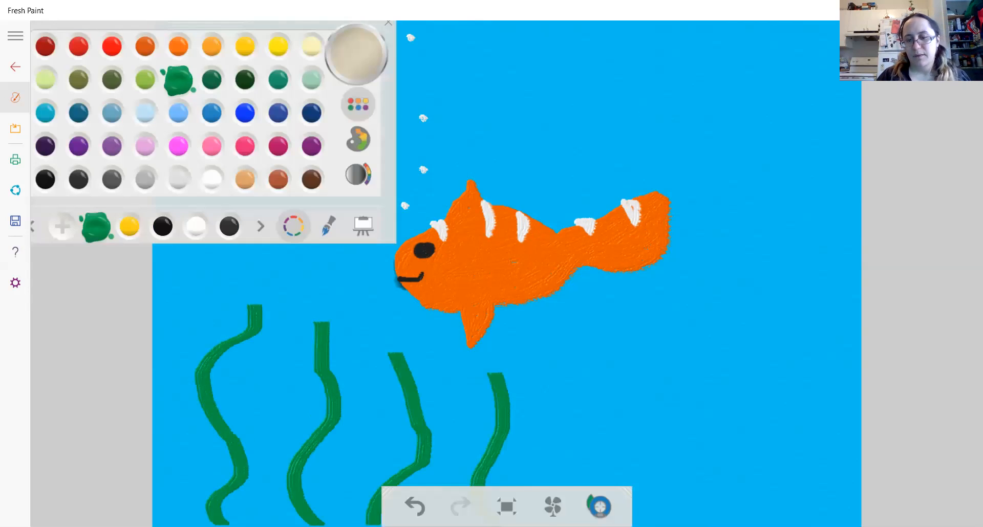
{"action": "left_click_drag", "start_coordinate": [665, 522], "coordinate": [599, 430]}
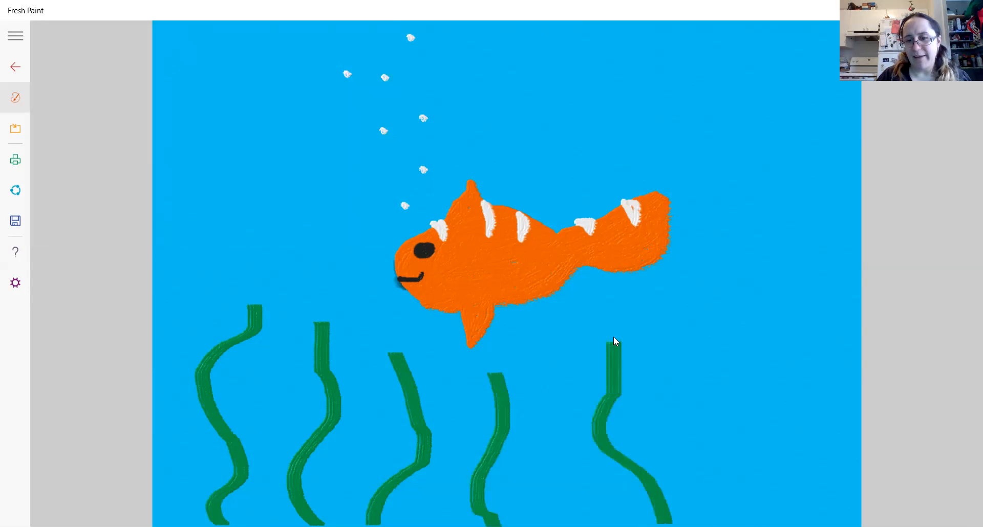
{"action": "left_click_drag", "start_coordinate": [613, 339], "coordinate": [614, 336]}
{"action": "left_click_drag", "start_coordinate": [691, 374], "coordinate": [727, 524]}
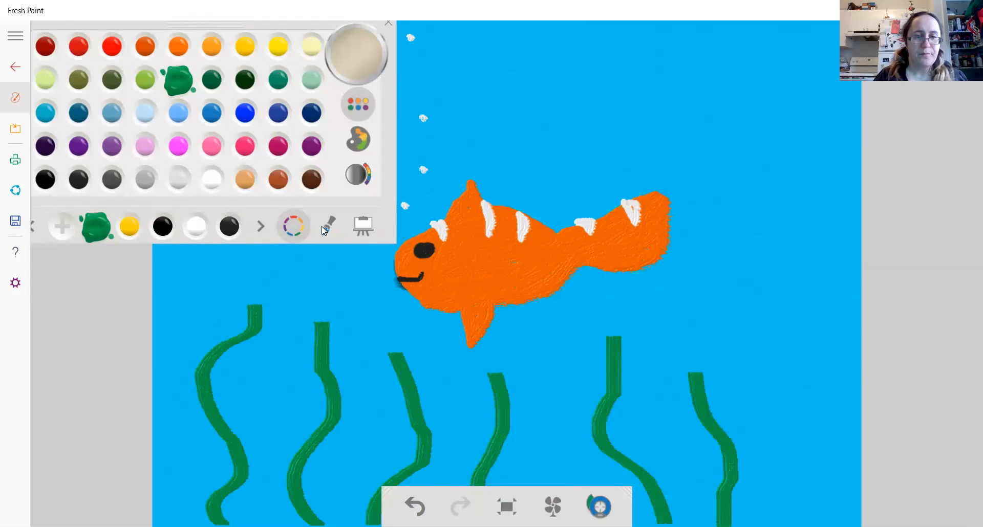
With the rounded pastel in yellow, paint a filled half sun along the upper edge of the canvas, above the fish's tail.
{"action": "left_click", "coordinate": [324, 229]}
{"action": "left_click", "coordinate": [320, 174]}
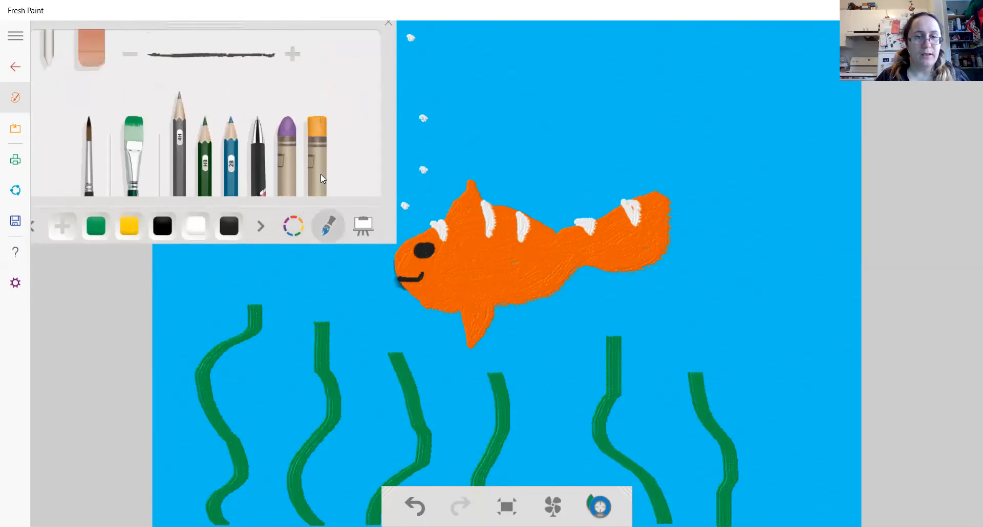
{"action": "left_click", "coordinate": [286, 162]}
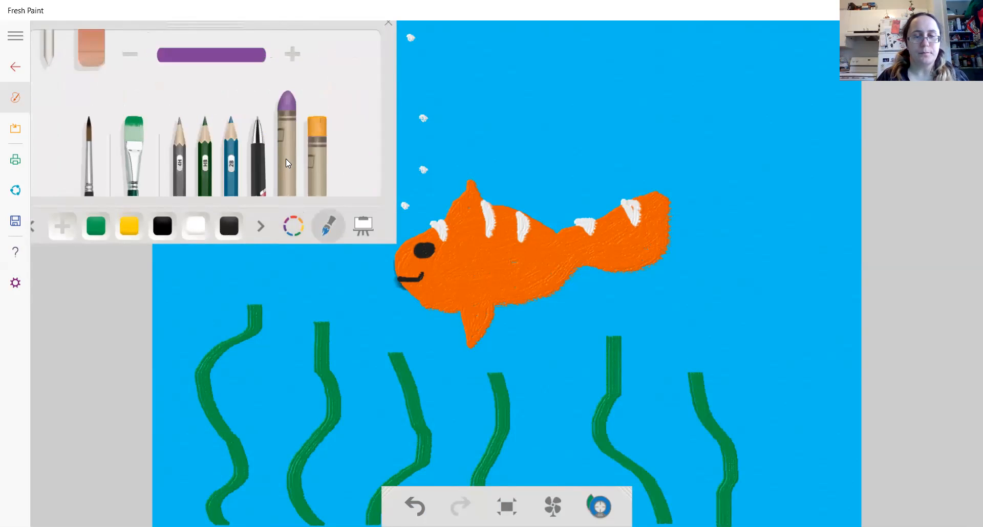
{"action": "left_click", "coordinate": [130, 226]}
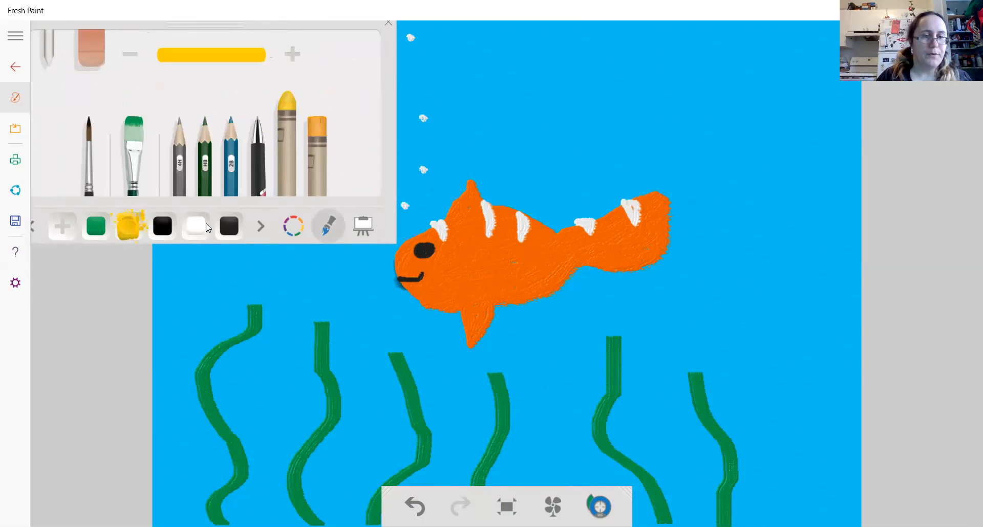
{"action": "mouse_move", "coordinate": [640, 26]}
{"action": "left_mouse_down"}
{"action": "mouse_move", "coordinate": [713, 33]}
{"action": "mouse_move", "coordinate": [642, 29]}
{"action": "left_mouse_up"}
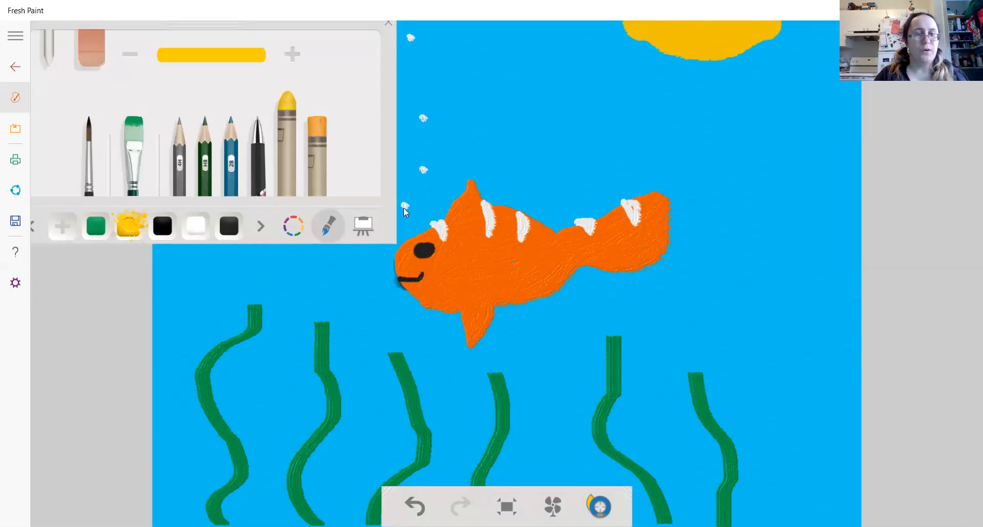
Choose the square pastel, mix a custom soft pink and add it to the palette.
{"action": "left_click", "coordinate": [326, 153]}
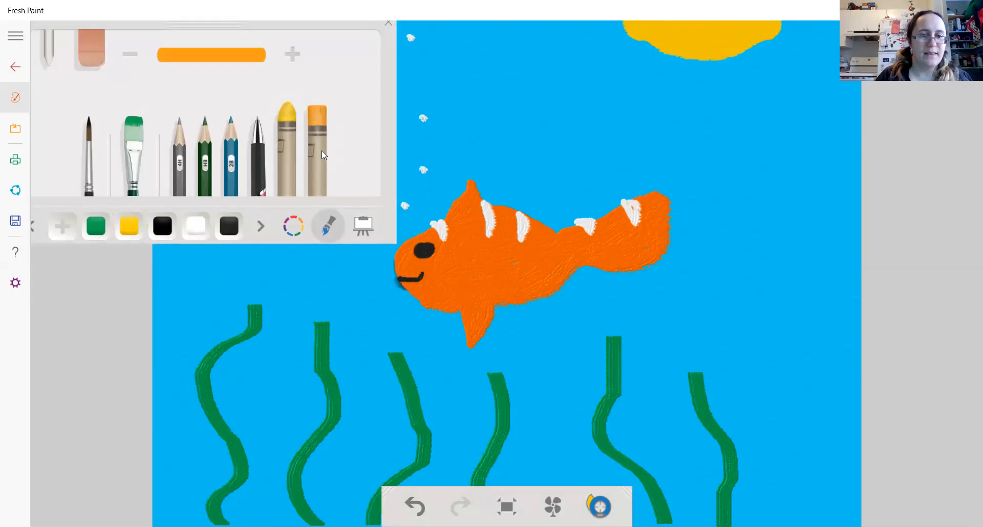
{"action": "left_click", "coordinate": [305, 230]}
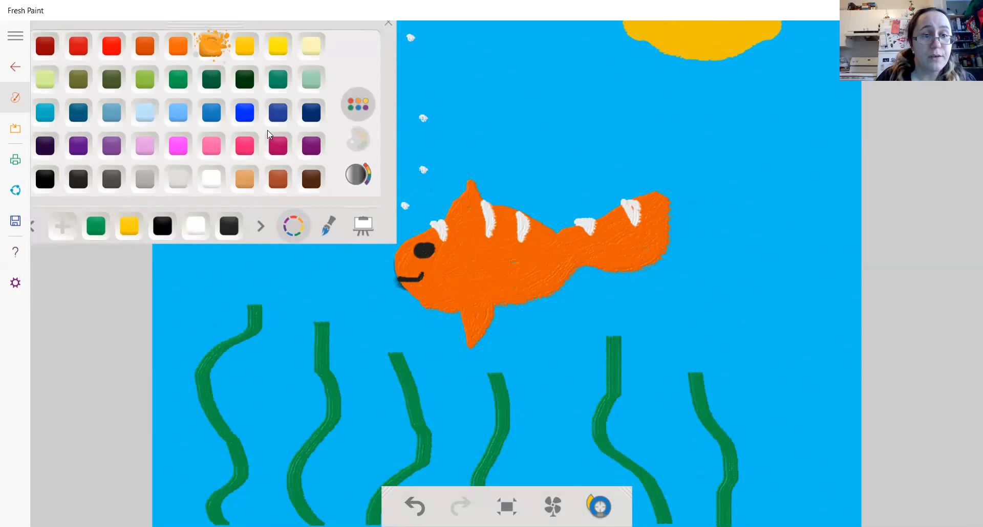
{"action": "left_click", "coordinate": [364, 174]}
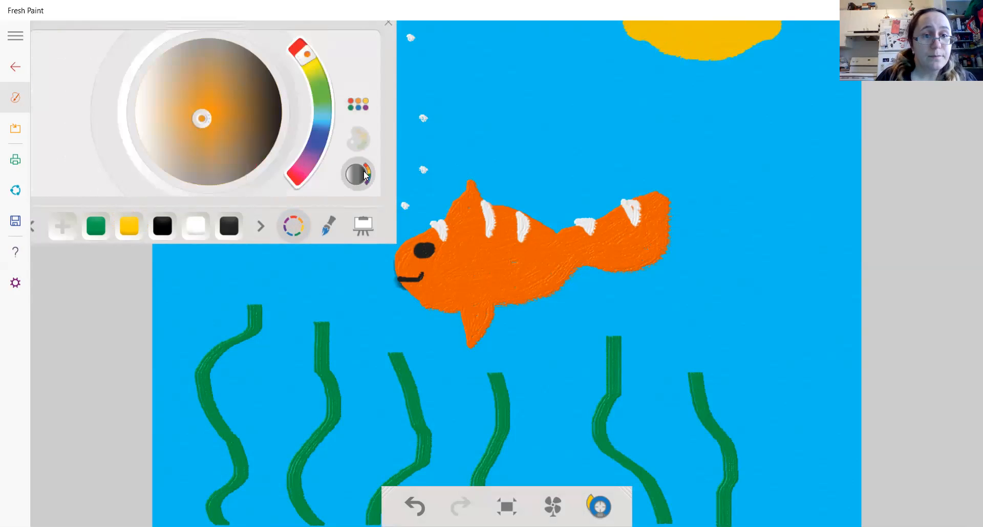
{"action": "left_click", "coordinate": [304, 170]}
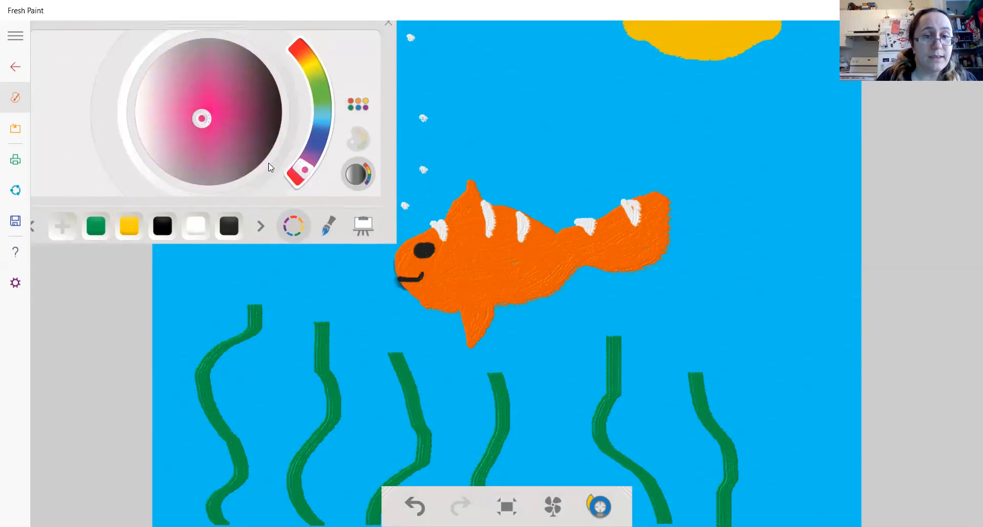
{"action": "left_click", "coordinate": [308, 173]}
{"action": "left_click_drag", "start_coordinate": [148, 134], "coordinate": [172, 130]}
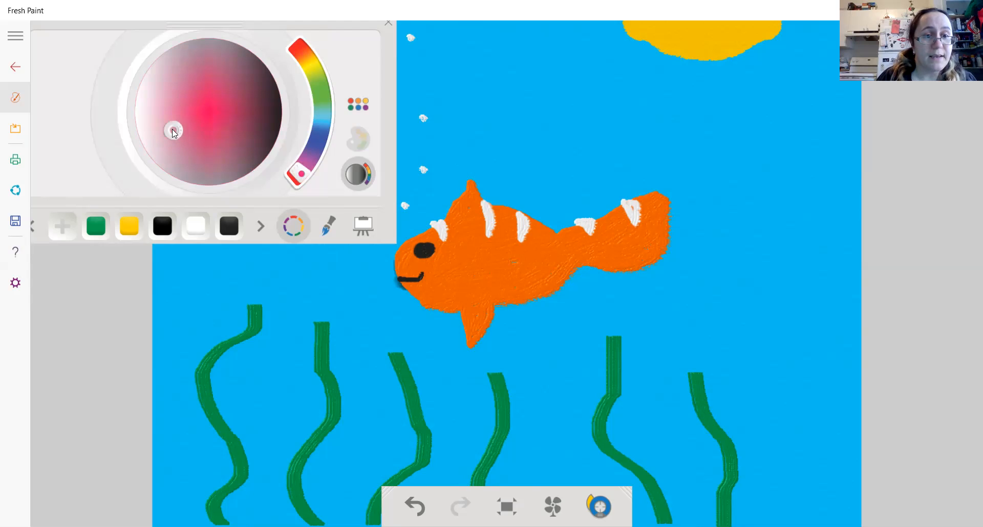
{"action": "left_click", "coordinate": [62, 226]}
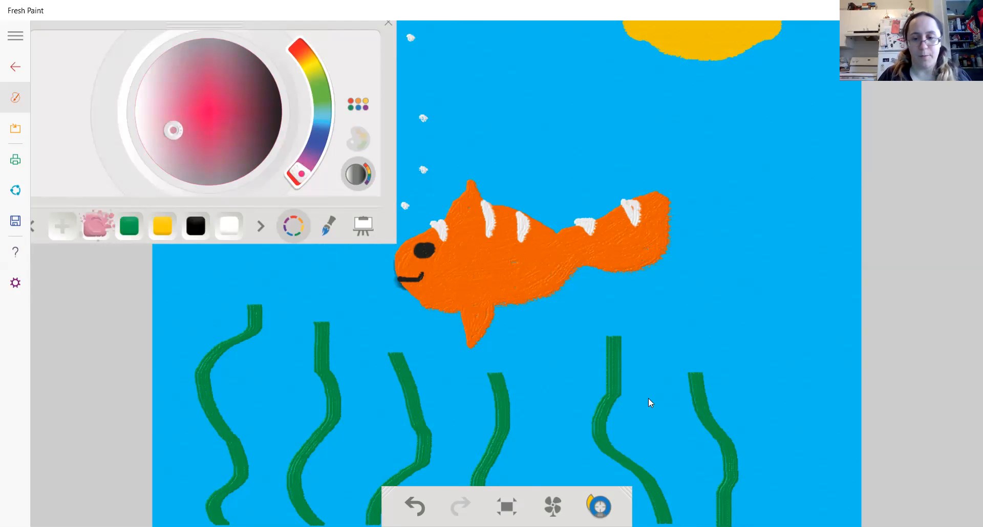
Try painting a pink coral with the square pastel in the canvas's lower-left corner and undo its strokes.
{"action": "left_click_drag", "start_coordinate": [174, 505], "coordinate": [197, 514]}
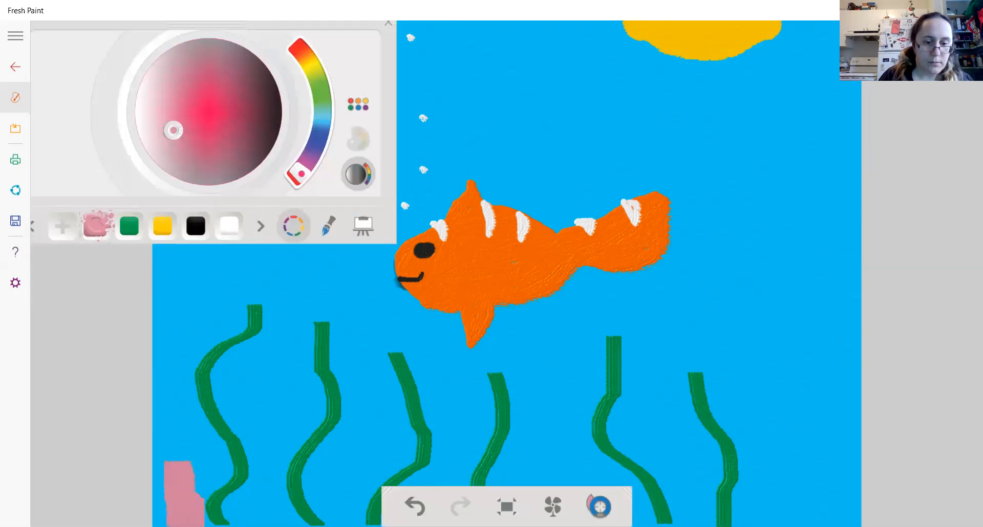
{"action": "left_click_drag", "start_coordinate": [202, 475], "coordinate": [204, 466]}
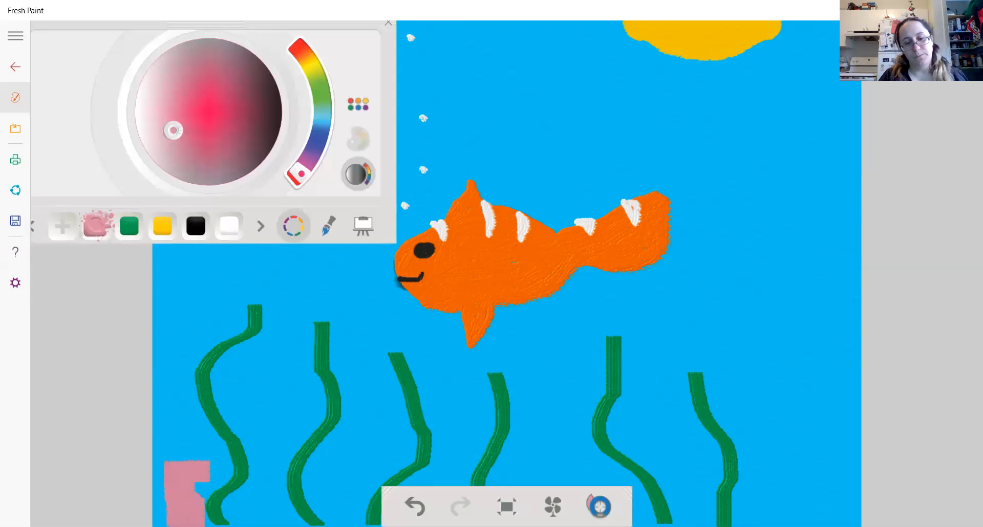
{"action": "left_click", "coordinate": [416, 506]}
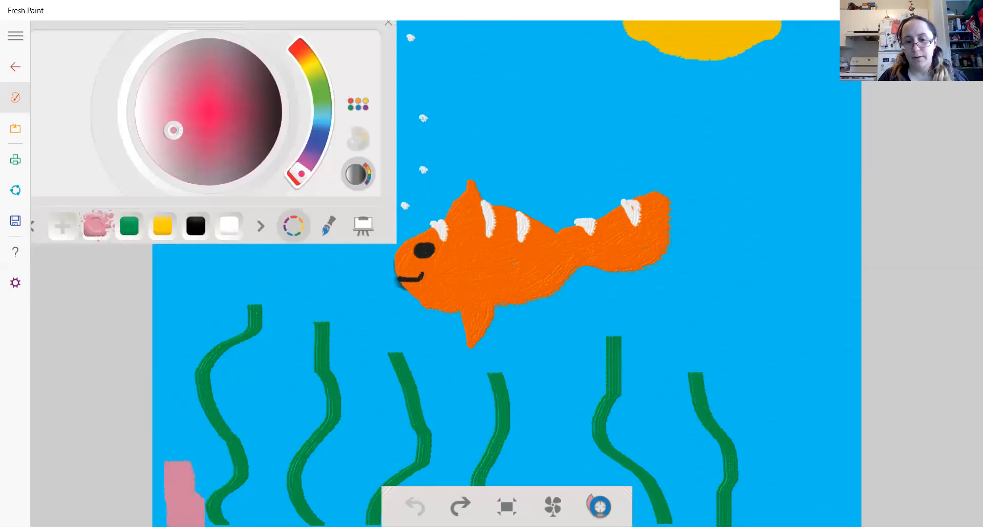
{"action": "left_click", "coordinate": [415, 507]}
{"action": "left_click", "coordinate": [415, 506]}
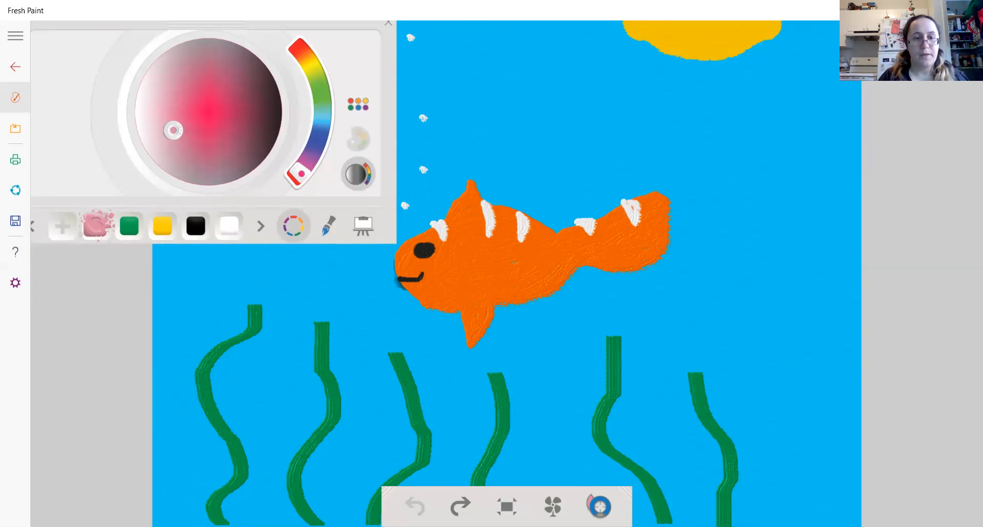
Switch to the rounded pastel in pink, try a thick coral stroke in the canvas's lower-left corner and undo it.
{"action": "left_click", "coordinate": [328, 227]}
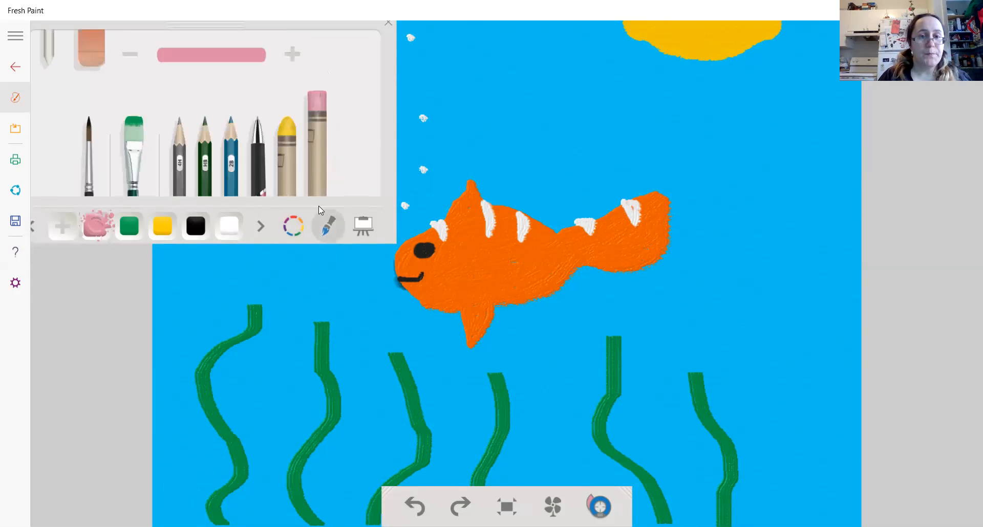
{"action": "left_click", "coordinate": [289, 153]}
{"action": "left_click", "coordinate": [100, 228]}
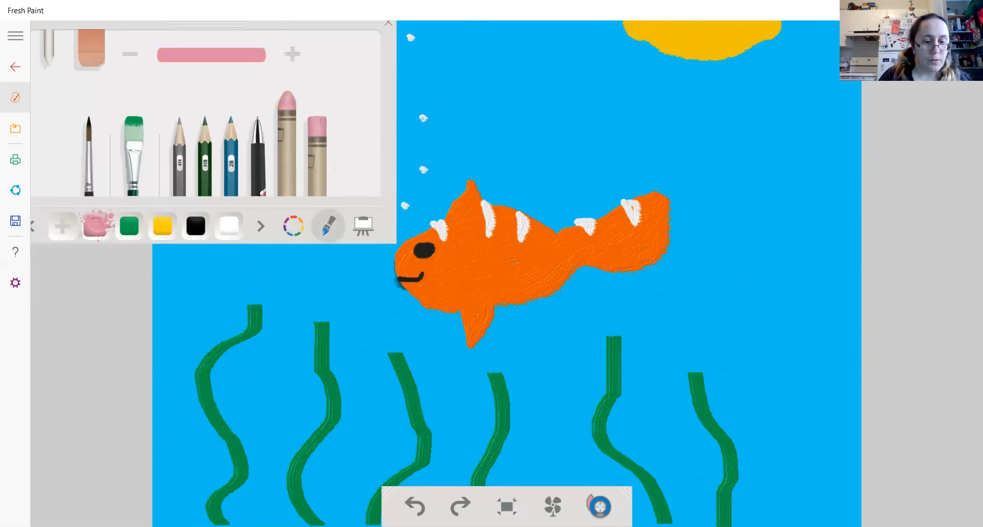
{"action": "left_click_drag", "start_coordinate": [160, 523], "coordinate": [181, 482]}
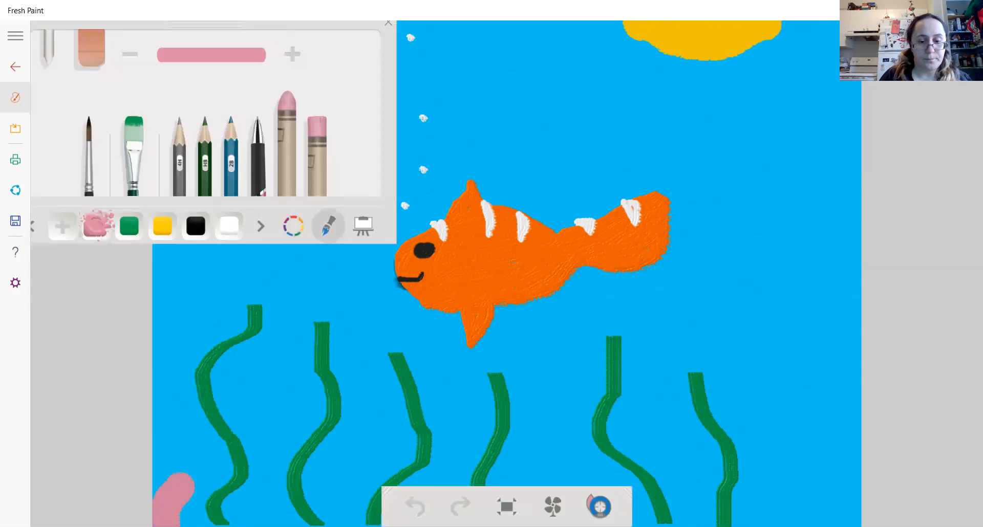
{"action": "key", "text": "ctrl+z"}
Reduce the rounded pastel to its smallest size and paint a filled, two-branched pink coral in the canvas's lower-left corner.
{"action": "left_click", "coordinate": [131, 56]}
{"action": "left_click", "coordinate": [130, 56]}
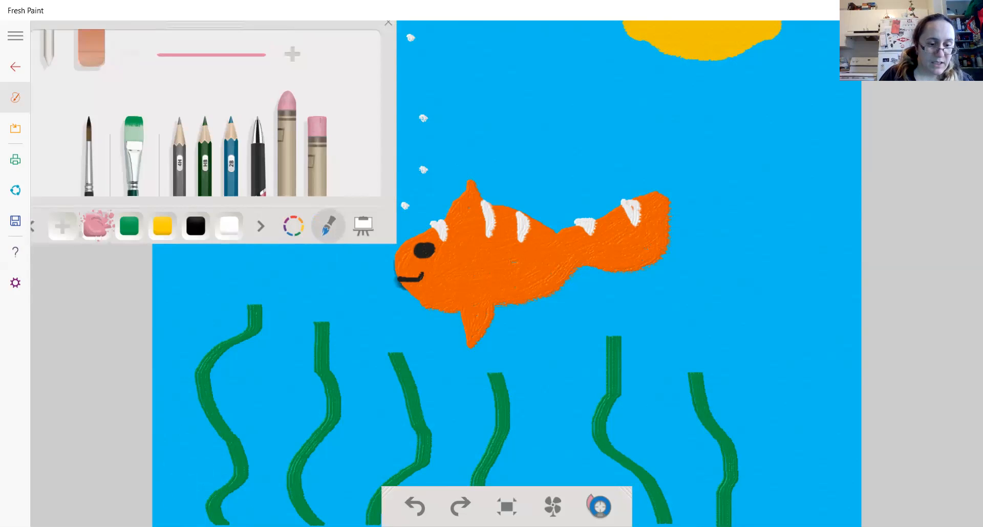
{"action": "left_click_drag", "start_coordinate": [161, 522], "coordinate": [163, 494]}
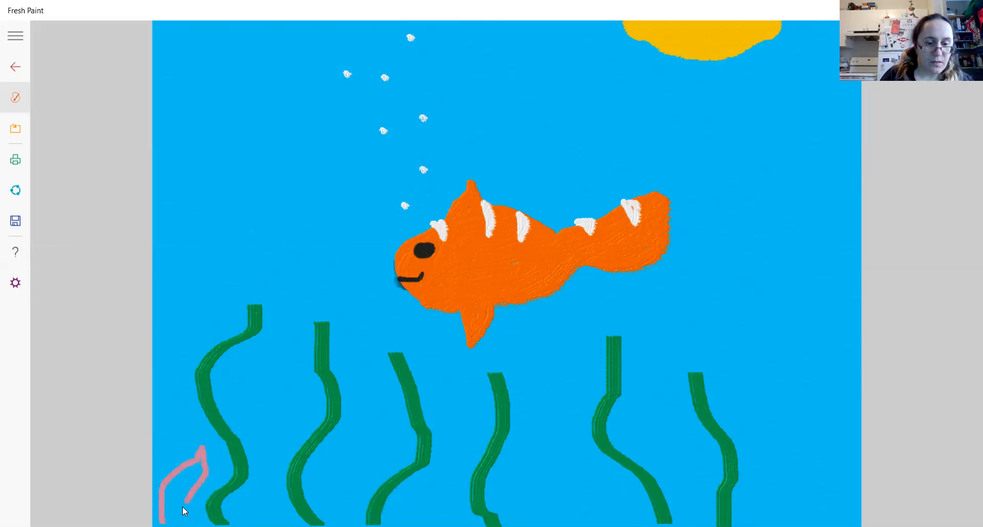
{"action": "mouse_move", "coordinate": [163, 521]}
{"action": "left_mouse_down"}
{"action": "mouse_move", "coordinate": [252, 508]}
{"action": "mouse_move", "coordinate": [167, 505]}
{"action": "mouse_move", "coordinate": [160, 496]}
{"action": "mouse_move", "coordinate": [175, 508]}
{"action": "mouse_move", "coordinate": [167, 483]}
{"action": "mouse_move", "coordinate": [188, 491]}
{"action": "mouse_move", "coordinate": [197, 474]}
{"action": "left_mouse_up"}
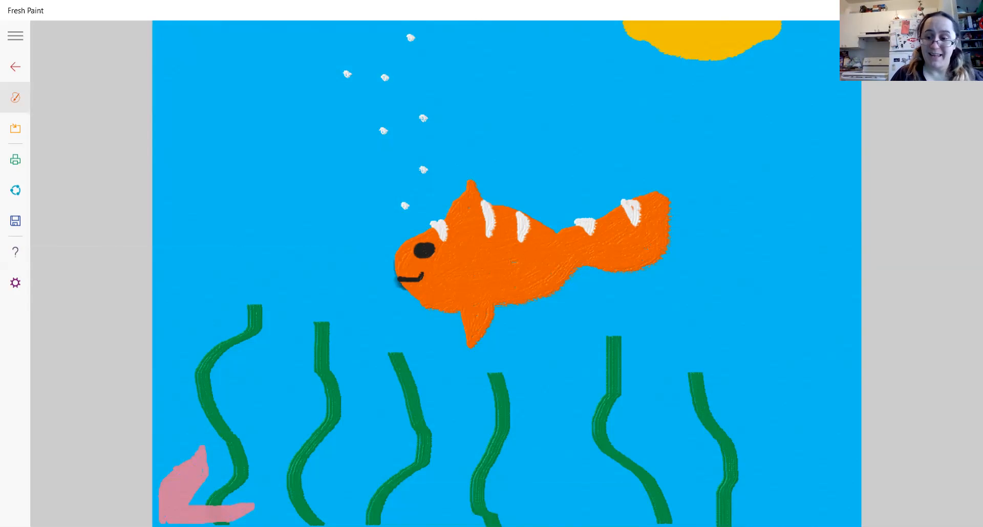
With the grey pencil, draw short dark texture lines on the upright branch of the pink coral.
{"action": "right_click", "coordinate": [116, 220]}
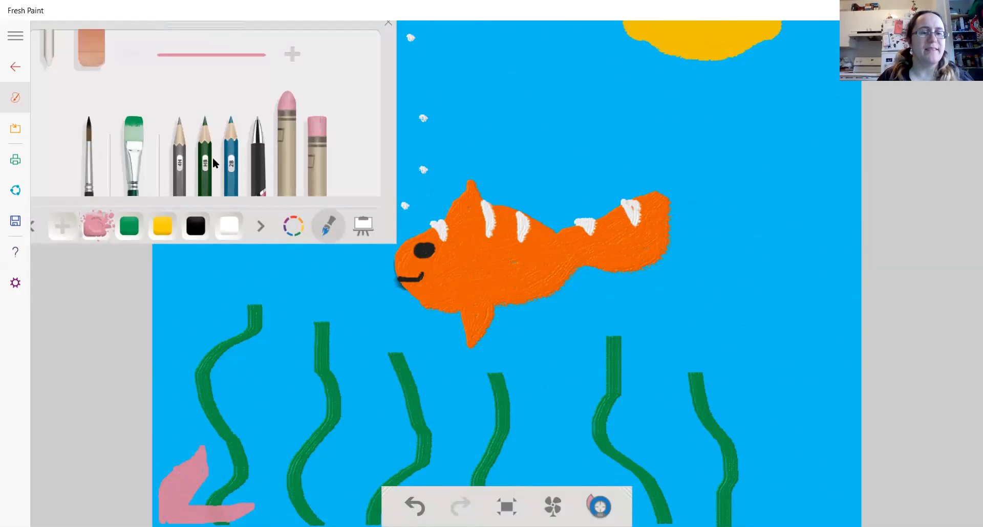
{"action": "left_click", "coordinate": [182, 150]}
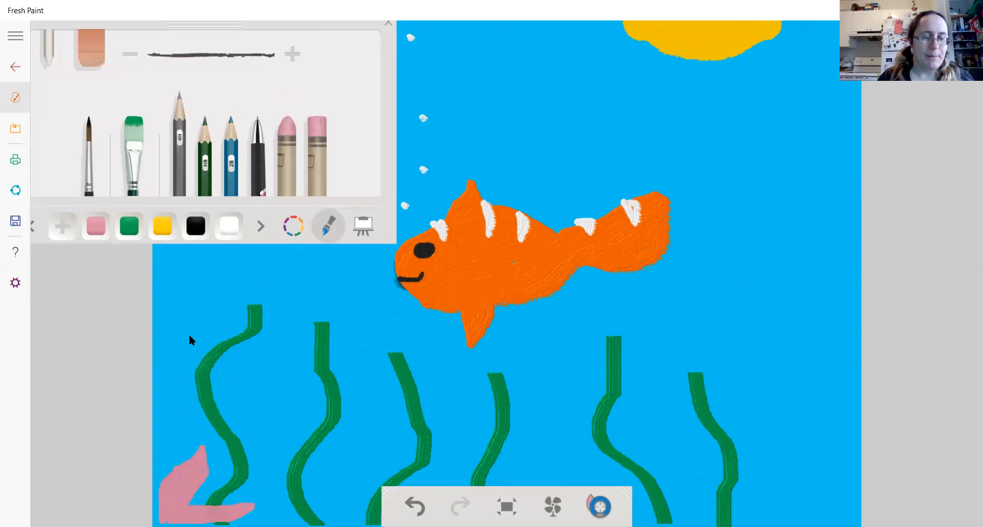
{"action": "mouse_move", "coordinate": [161, 487]}
{"action": "left_mouse_down"}
{"action": "mouse_move", "coordinate": [165, 480]}
{"action": "mouse_move", "coordinate": [185, 489]}
{"action": "mouse_move", "coordinate": [175, 469]}
{"action": "mouse_move", "coordinate": [194, 466]}
{"action": "left_mouse_up"}
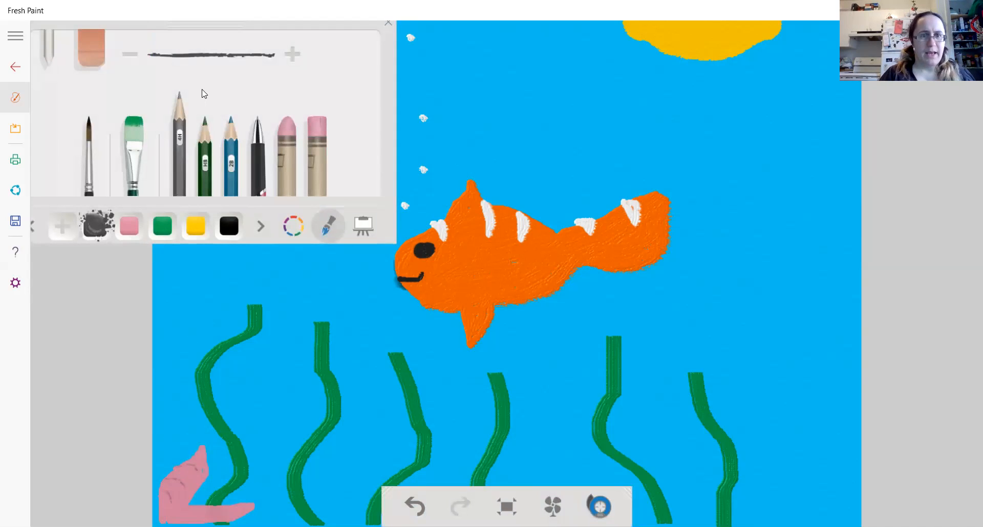
Hide the painting tools, return to the gallery of paintings and reopen the fish painting from there.
{"action": "left_click", "coordinate": [389, 23]}
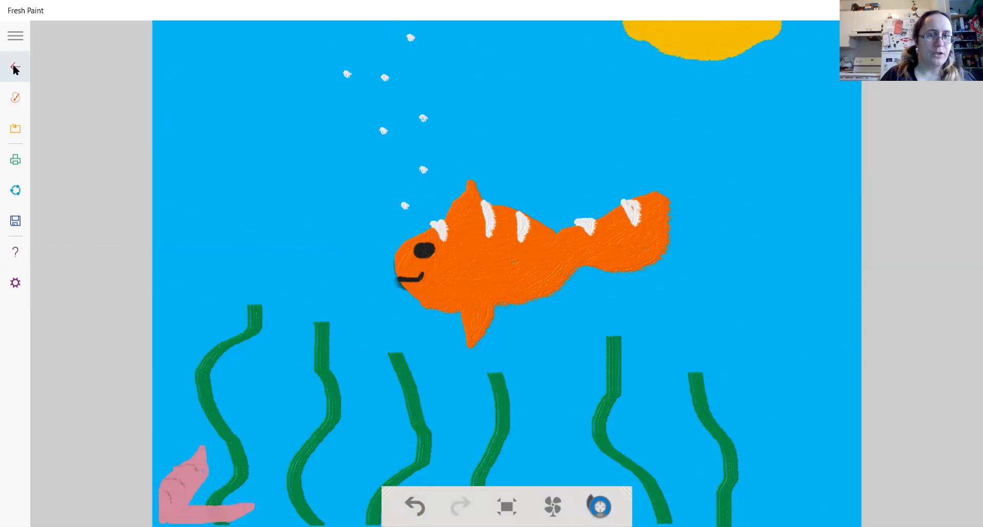
{"action": "left_click", "coordinate": [485, 264]}
{"action": "left_click", "coordinate": [483, 276]}
{"action": "left_click", "coordinate": [489, 289]}
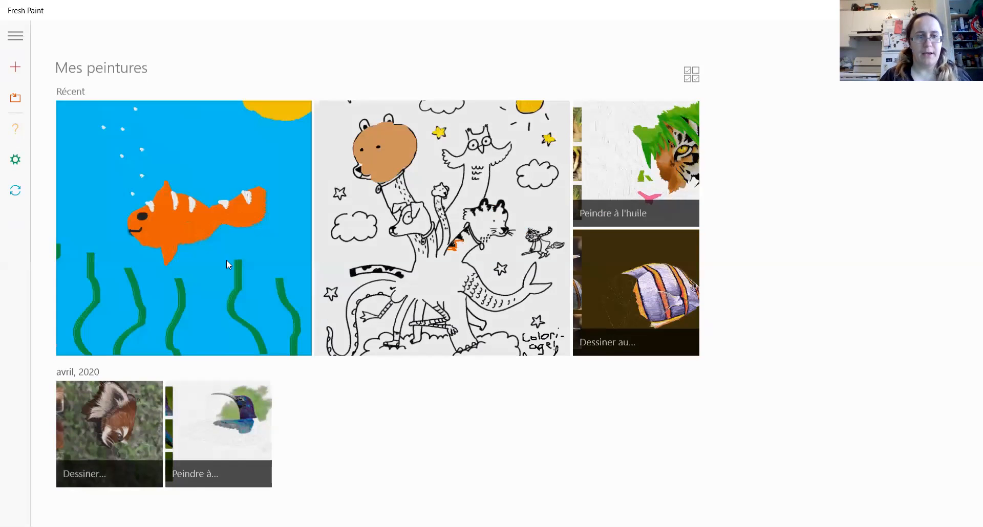
{"action": "left_click", "coordinate": [206, 220]}
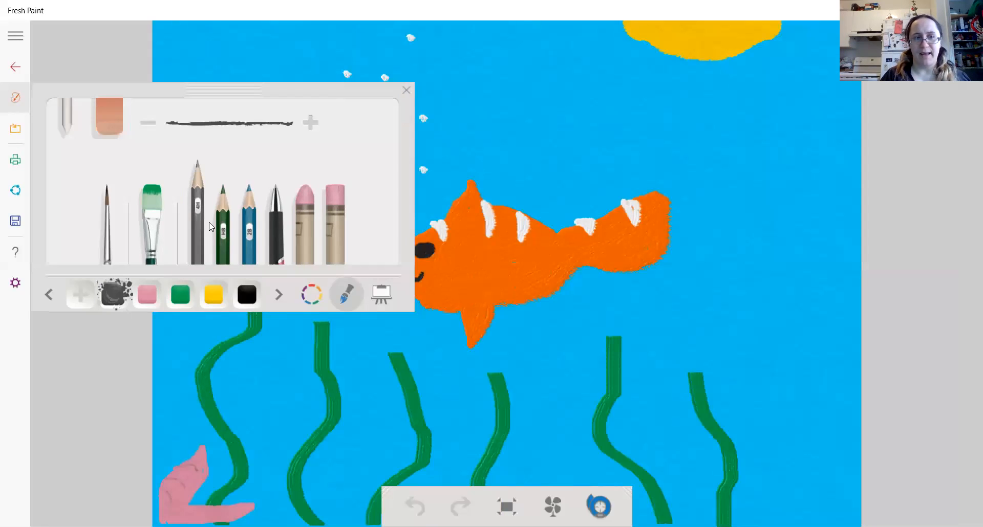
Return to the gallery and create a new blank painting on a standard Fresh canvas.
{"action": "left_click", "coordinate": [15, 67]}
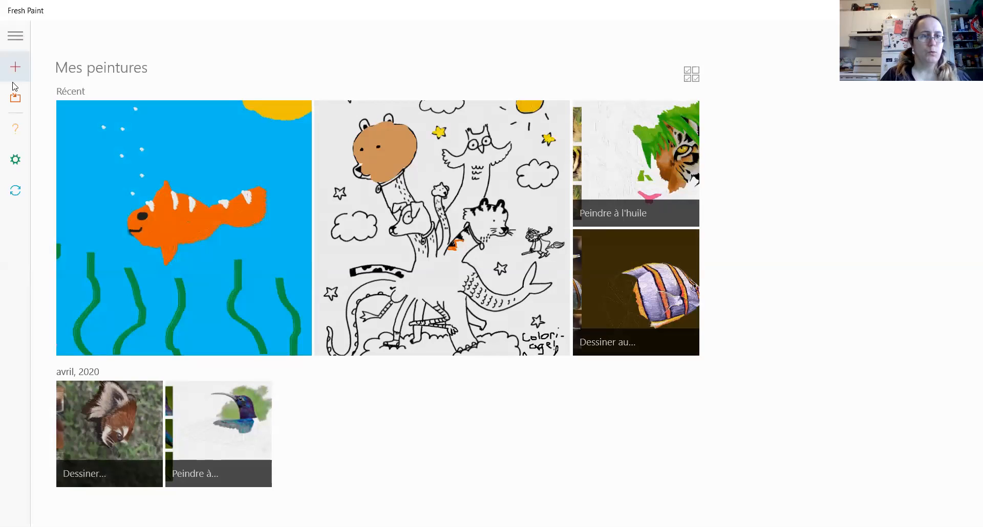
{"action": "left_click", "coordinate": [16, 68]}
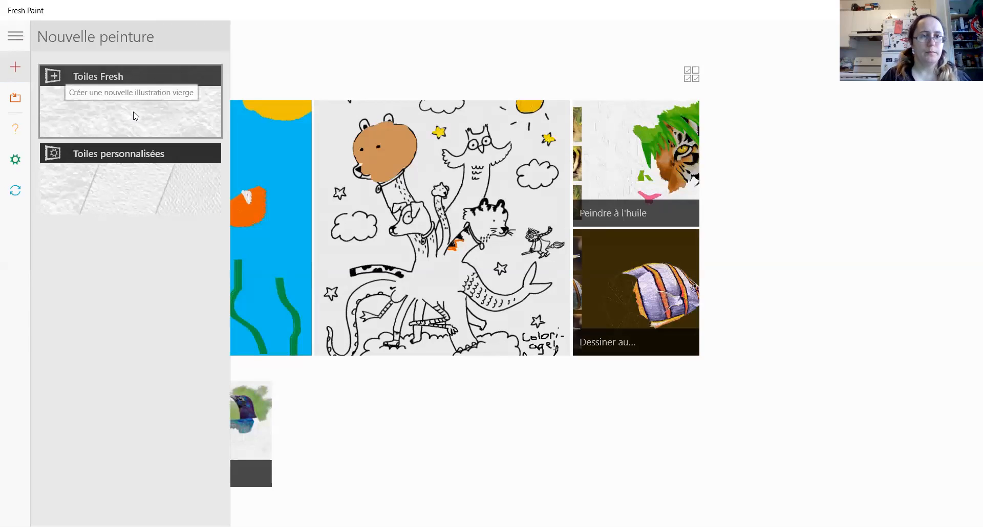
{"action": "left_click", "coordinate": [135, 116]}
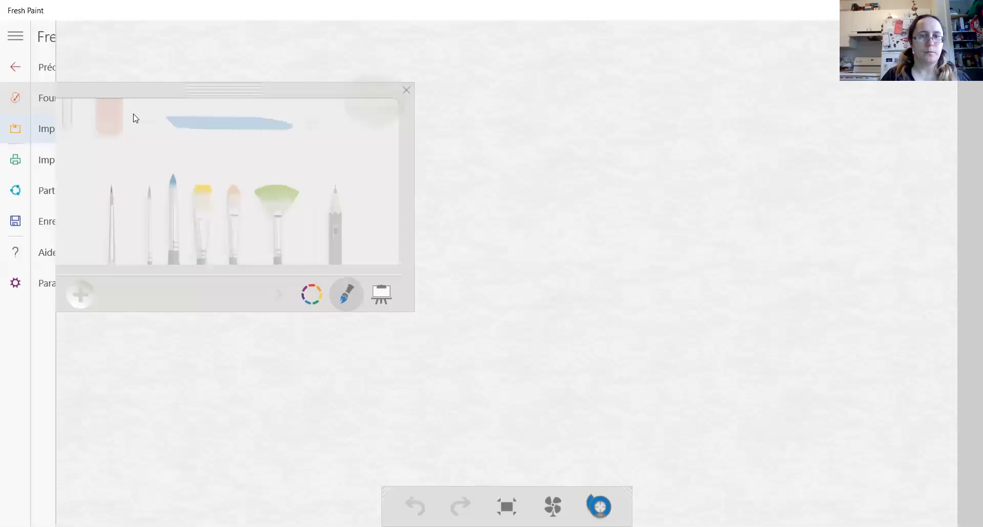
With the dark green pencil, scribble overlapping loops as a large round tree crown in the middle of the canvas.
{"action": "left_click", "coordinate": [335, 210]}
{"action": "left_click", "coordinate": [219, 219]}
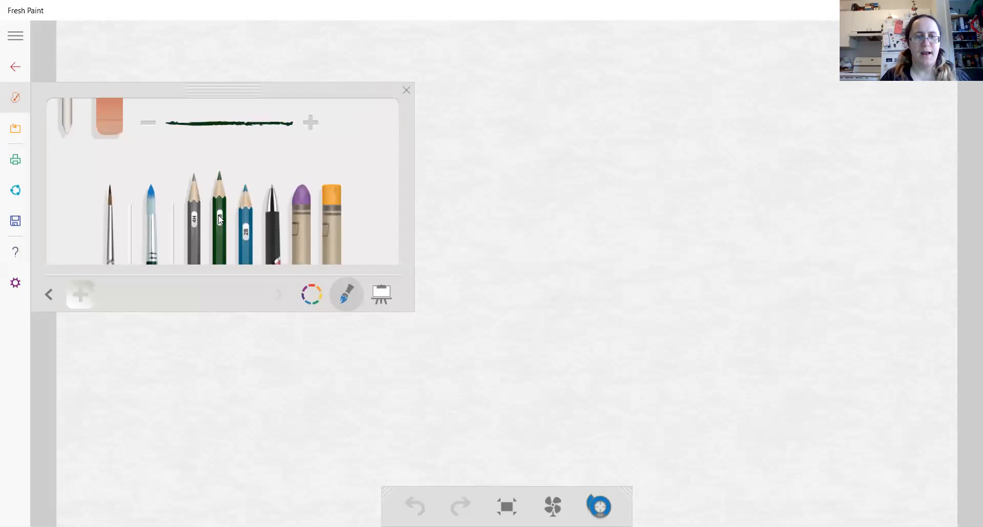
{"action": "mouse_move", "coordinate": [450, 160]}
{"action": "left_mouse_down"}
{"action": "mouse_move", "coordinate": [553, 237]}
{"action": "mouse_move", "coordinate": [450, 149]}
{"action": "mouse_move", "coordinate": [459, 245]}
{"action": "mouse_move", "coordinate": [494, 176]}
{"action": "mouse_move", "coordinate": [539, 189]}
{"action": "mouse_move", "coordinate": [468, 111]}
{"action": "left_mouse_up"}
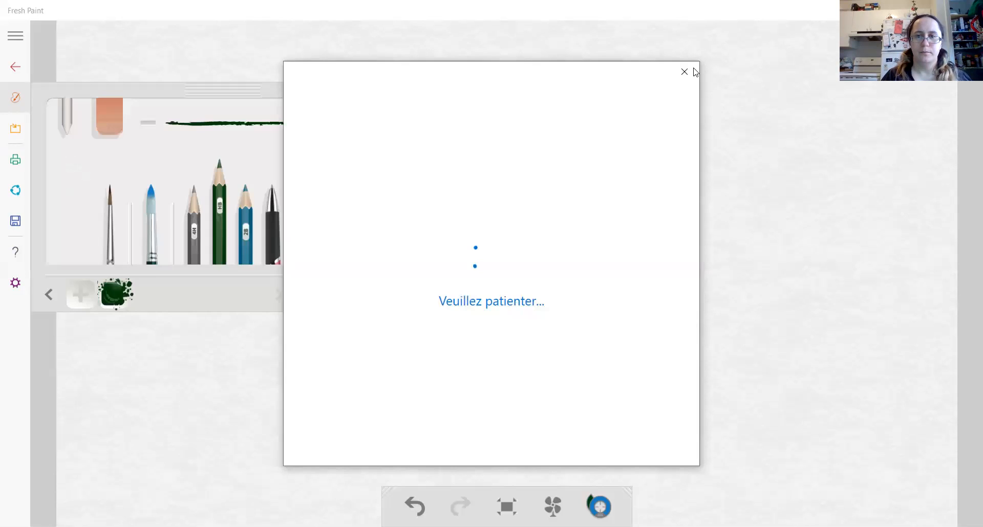
{"action": "left_click", "coordinate": [691, 69]}
{"action": "mouse_move", "coordinate": [430, 156]}
{"action": "left_mouse_down"}
{"action": "mouse_move", "coordinate": [455, 302]}
{"action": "mouse_move", "coordinate": [601, 229]}
{"action": "mouse_move", "coordinate": [547, 329]}
{"action": "mouse_move", "coordinate": [582, 221]}
{"action": "mouse_move", "coordinate": [415, 267]}
{"action": "mouse_move", "coordinate": [671, 202]}
{"action": "mouse_move", "coordinate": [436, 231]}
{"action": "mouse_move", "coordinate": [384, 305]}
{"action": "mouse_move", "coordinate": [543, 202]}
{"action": "mouse_move", "coordinate": [442, 228]}
{"action": "mouse_move", "coordinate": [553, 265]}
{"action": "left_mouse_up"}
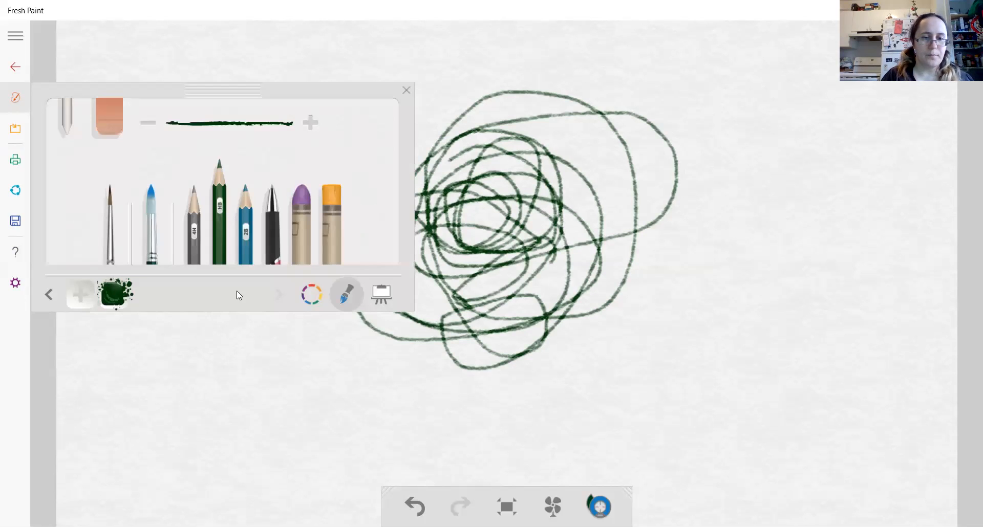
Add reddish brown to the palette and draw a tree trunk with short bark lines below the crown, then hide the painting tools.
{"action": "left_click", "coordinate": [310, 294]}
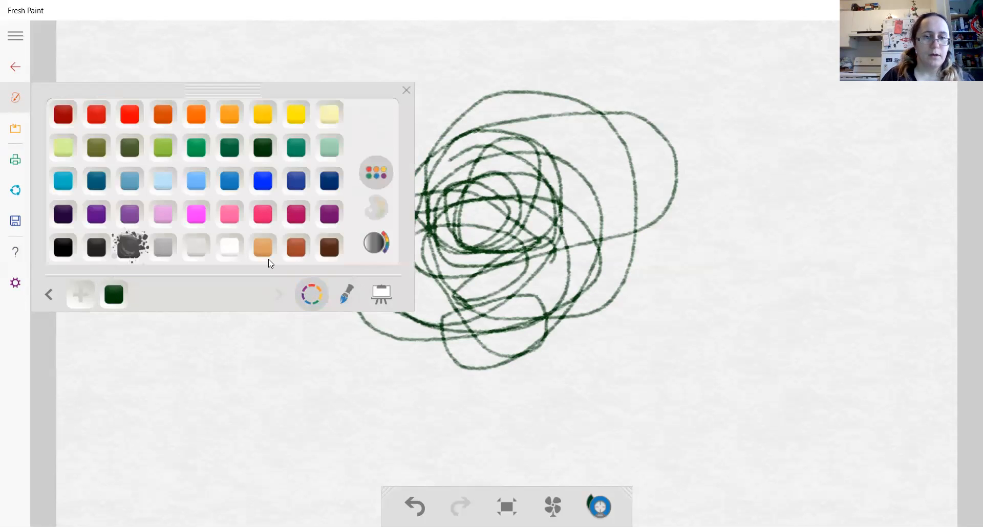
{"action": "left_click", "coordinate": [81, 295]}
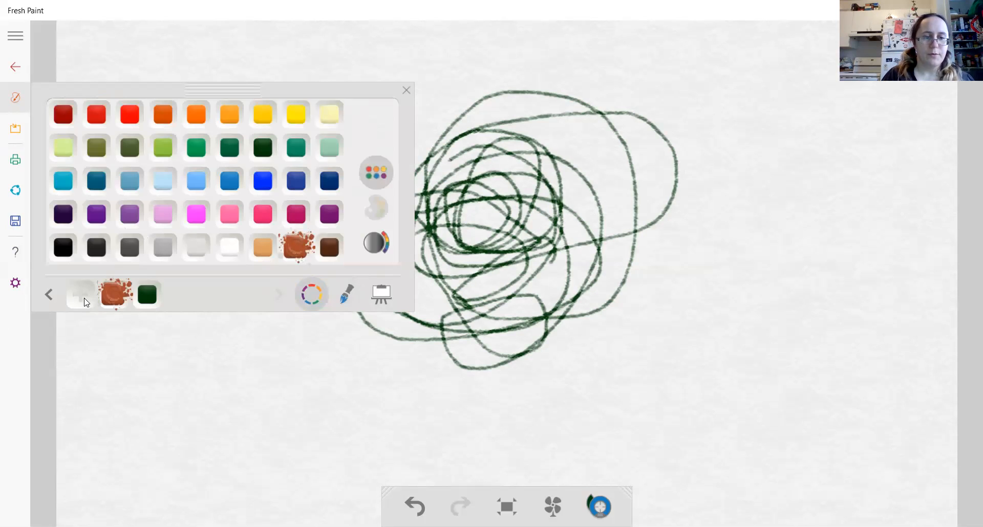
{"action": "mouse_move", "coordinate": [430, 354]}
{"action": "left_mouse_down"}
{"action": "mouse_move", "coordinate": [434, 408]}
{"action": "mouse_move", "coordinate": [399, 504]}
{"action": "mouse_move", "coordinate": [378, 525]}
{"action": "left_mouse_up"}
{"action": "mouse_move", "coordinate": [488, 378]}
{"action": "left_mouse_down"}
{"action": "mouse_move", "coordinate": [498, 473]}
{"action": "mouse_move", "coordinate": [489, 525]}
{"action": "left_mouse_up"}
{"action": "left_click_drag", "start_coordinate": [446, 486], "coordinate": [448, 465]}
{"action": "left_click_drag", "start_coordinate": [466, 431], "coordinate": [471, 468]}
{"action": "mouse_move", "coordinate": [455, 378]}
{"action": "left_mouse_down"}
{"action": "mouse_move", "coordinate": [452, 405]}
{"action": "mouse_move", "coordinate": [471, 416]}
{"action": "left_mouse_up"}
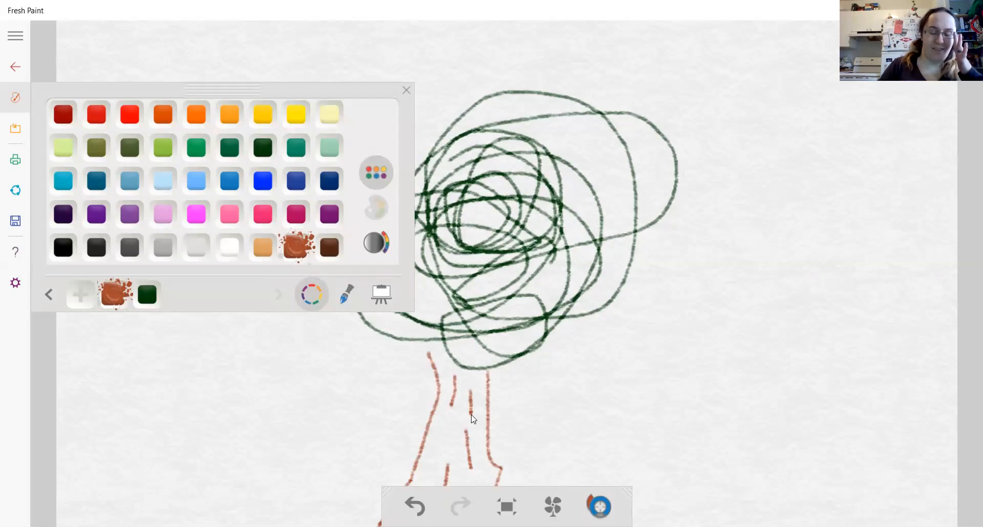
{"action": "left_click_drag", "start_coordinate": [446, 426], "coordinate": [439, 453]}
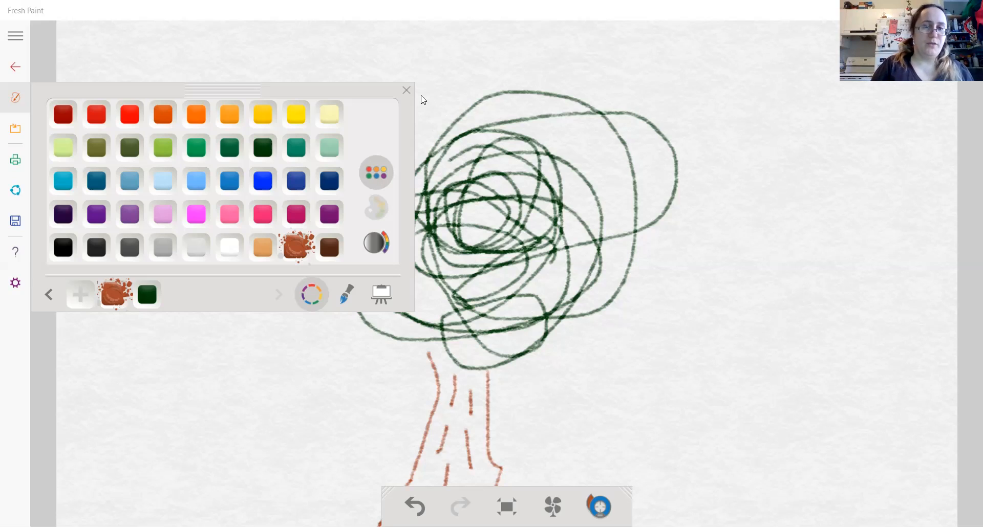
{"action": "left_click", "coordinate": [536, 46]}
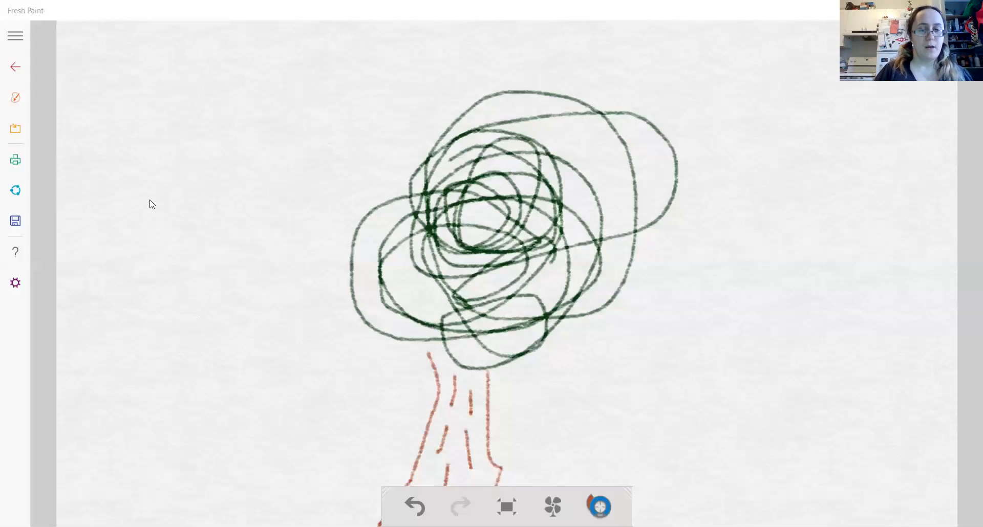
Switch to the rounded pastel and add white and light grey to the palette, keeping light grey as the active colour.
{"action": "left_click", "coordinate": [15, 100]}
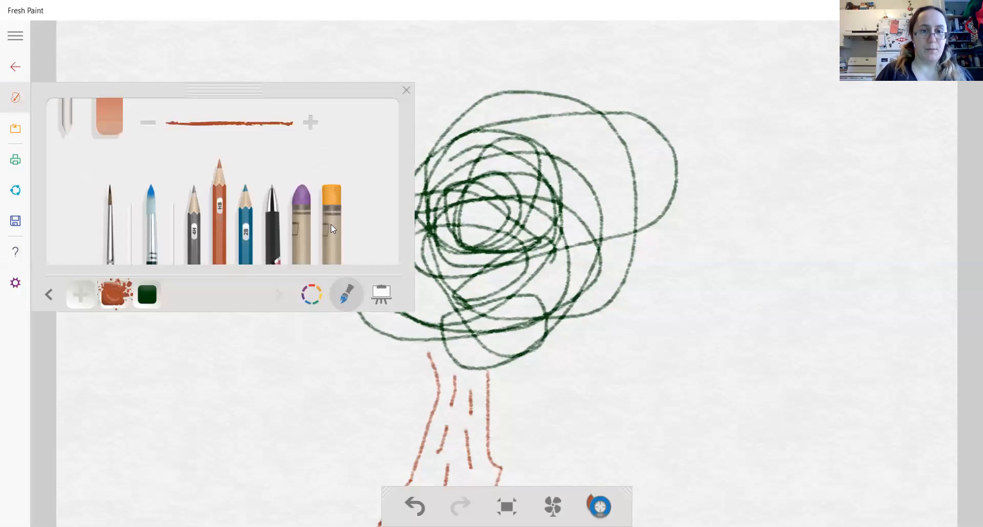
{"action": "left_click", "coordinate": [303, 208]}
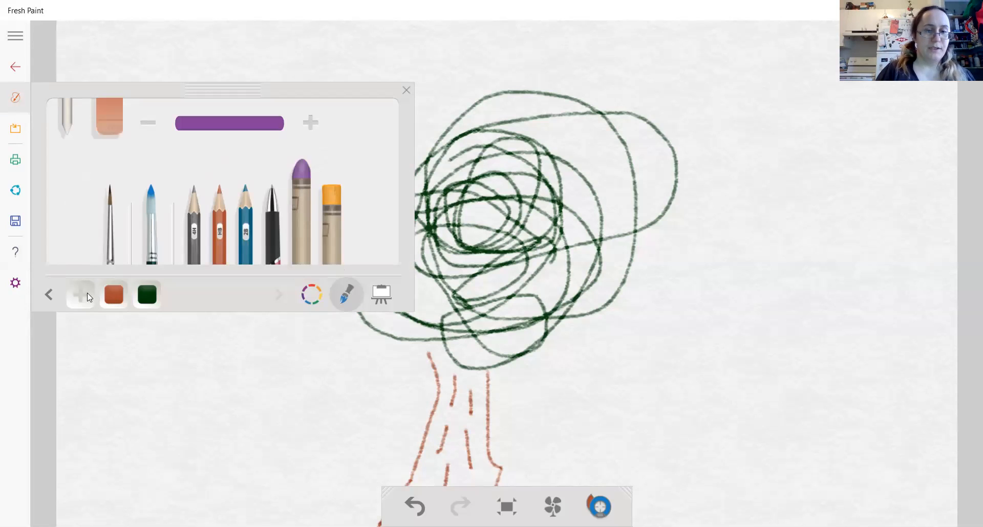
{"action": "left_click", "coordinate": [312, 297]}
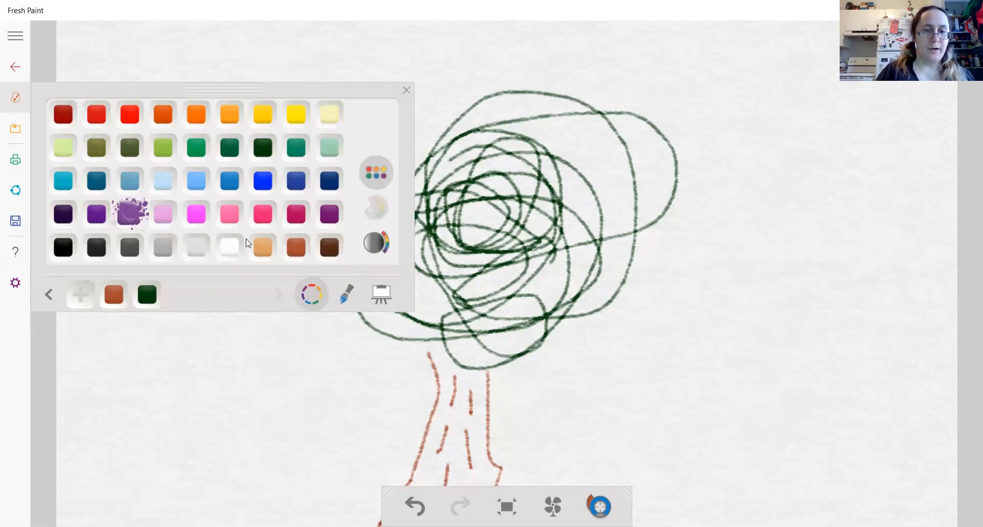
{"action": "left_click", "coordinate": [231, 243]}
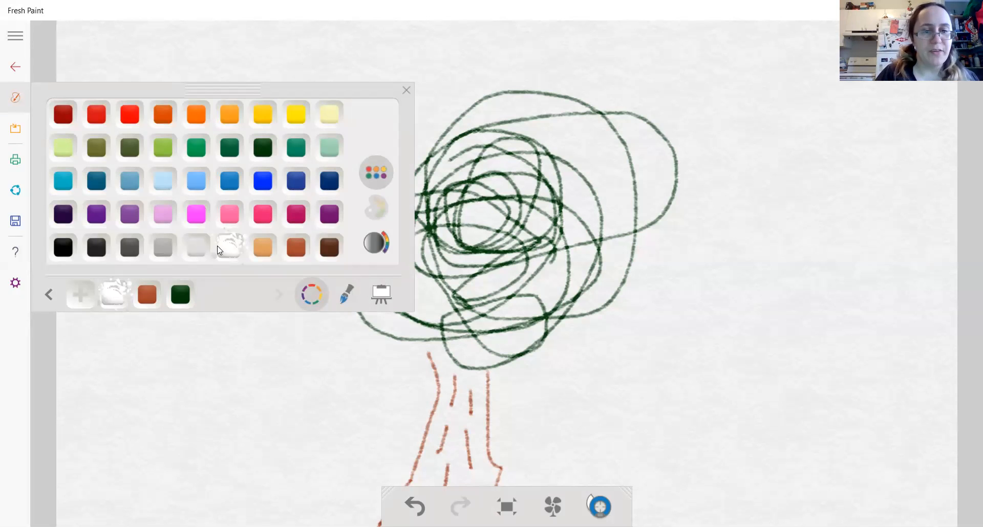
{"action": "left_click", "coordinate": [200, 254]}
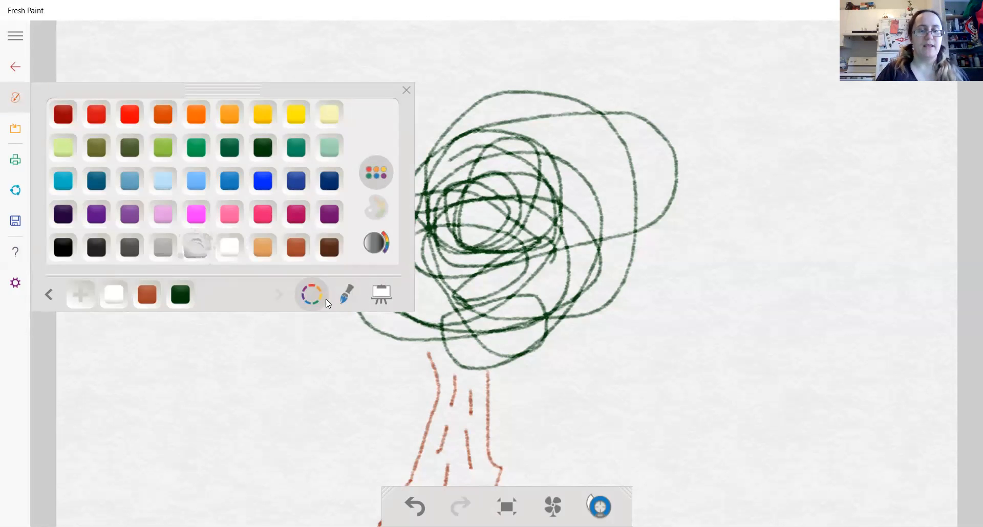
{"action": "left_click", "coordinate": [345, 297]}
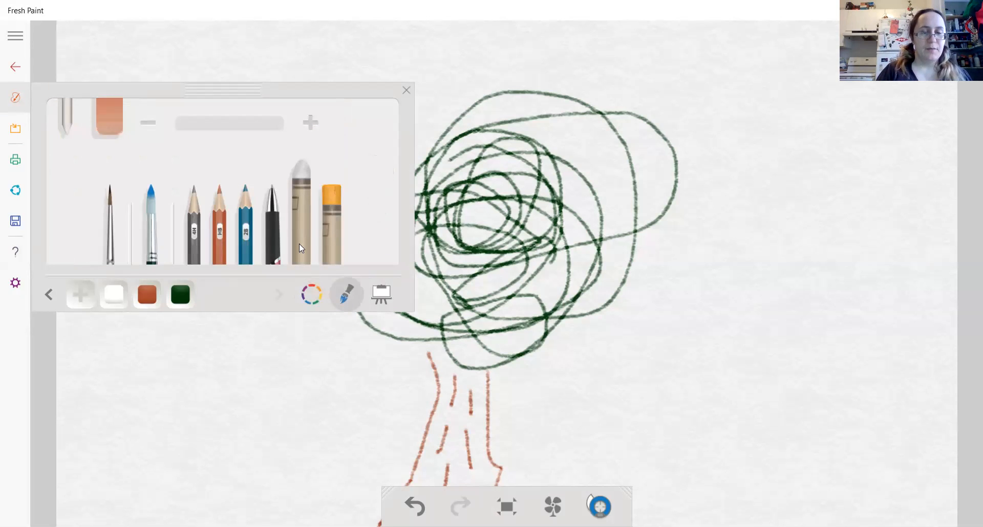
{"action": "left_click", "coordinate": [79, 293]}
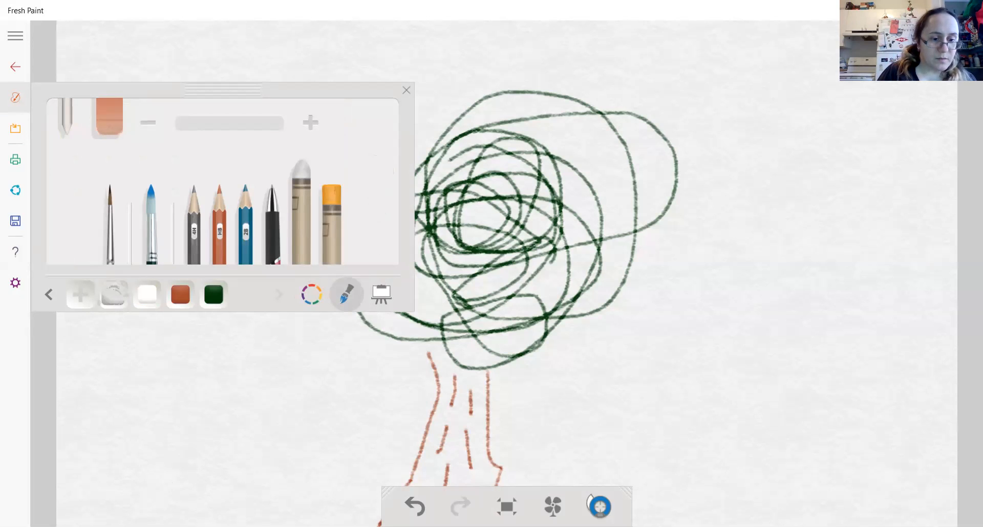
Paint a filled light grey oval rabbit body in the canvas's lower-left corner and add a round head with a thinner pastel.
{"action": "mouse_move", "coordinate": [128, 471]}
{"action": "left_mouse_down"}
{"action": "mouse_move", "coordinate": [120, 487]}
{"action": "mouse_move", "coordinate": [128, 478]}
{"action": "left_mouse_up"}
{"action": "mouse_move", "coordinate": [180, 459]}
{"action": "left_mouse_down"}
{"action": "mouse_move", "coordinate": [210, 476]}
{"action": "mouse_move", "coordinate": [205, 494]}
{"action": "mouse_move", "coordinate": [142, 500]}
{"action": "left_mouse_up"}
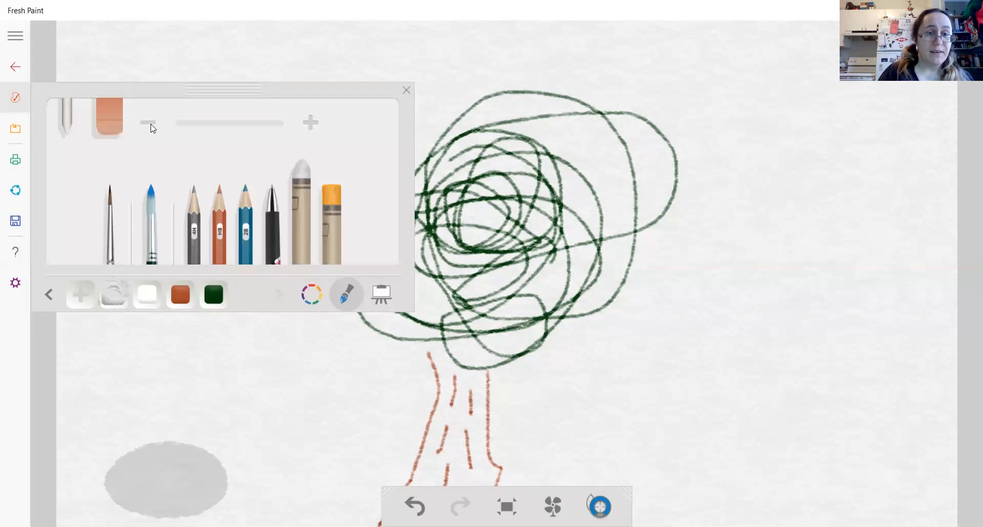
{"action": "left_click_drag", "start_coordinate": [193, 452], "coordinate": [199, 442]}
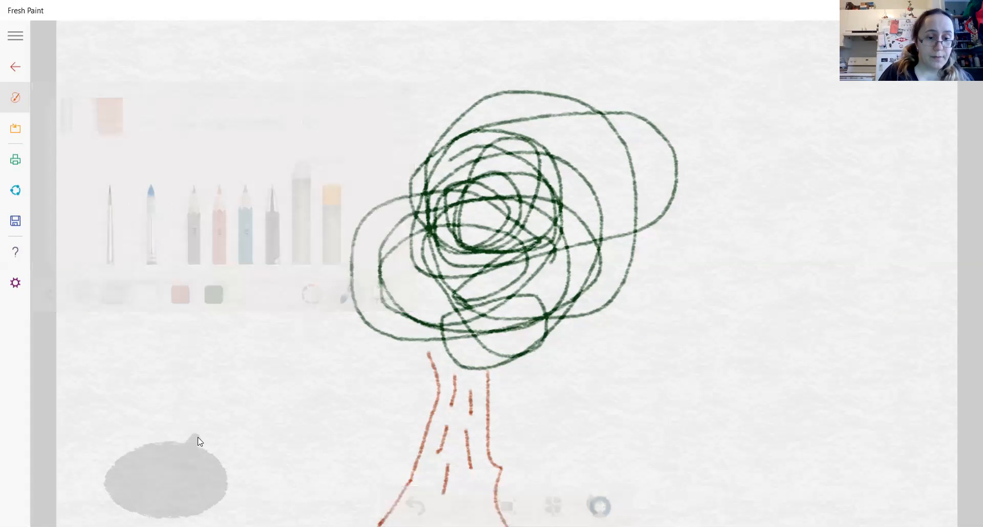
{"action": "left_click_drag", "start_coordinate": [222, 480], "coordinate": [212, 462]}
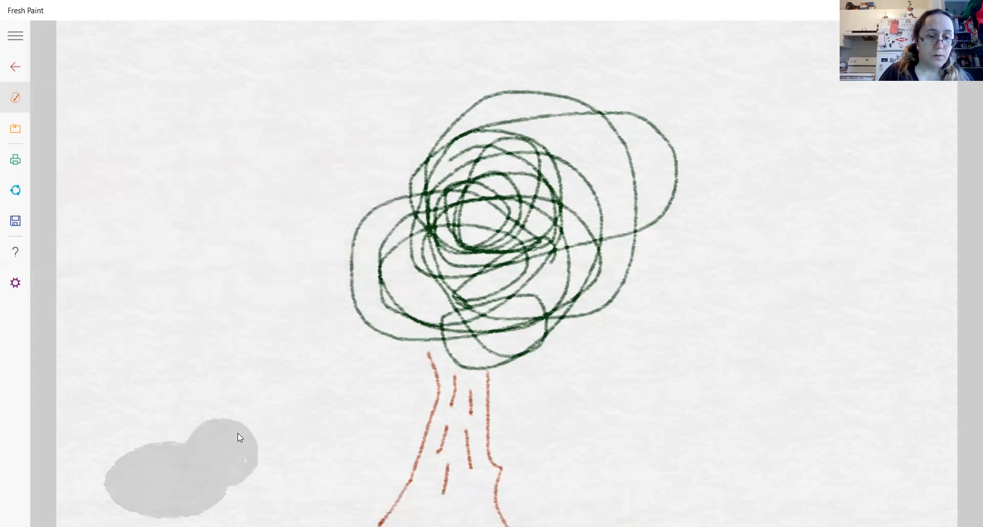
Paint two long filled ears on the light grey rabbit's head and add its hind and front legs.
{"action": "mouse_move", "coordinate": [200, 428]}
{"action": "left_mouse_down"}
{"action": "mouse_move", "coordinate": [176, 382]}
{"action": "mouse_move", "coordinate": [210, 412]}
{"action": "mouse_move", "coordinate": [236, 368]}
{"action": "mouse_move", "coordinate": [229, 419]}
{"action": "left_mouse_up"}
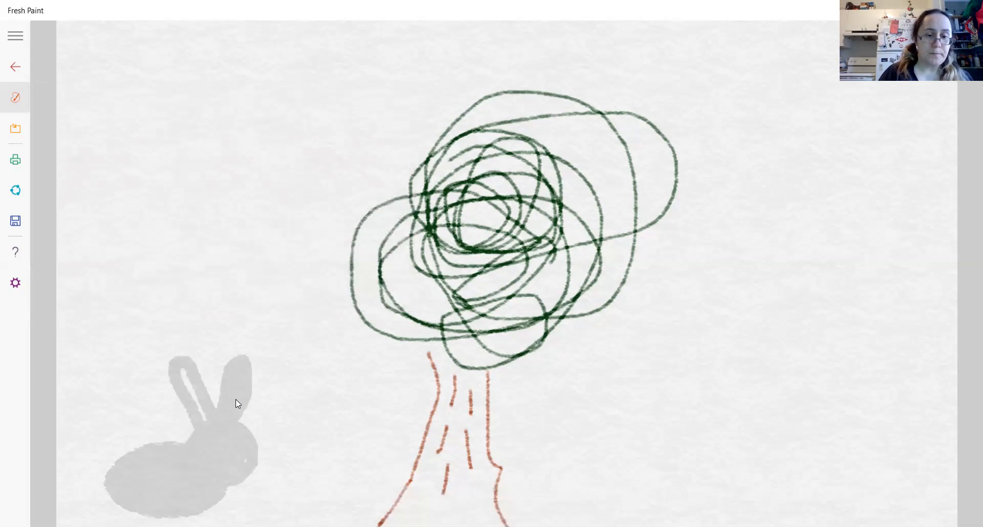
{"action": "left_click_drag", "start_coordinate": [200, 412], "coordinate": [183, 382]}
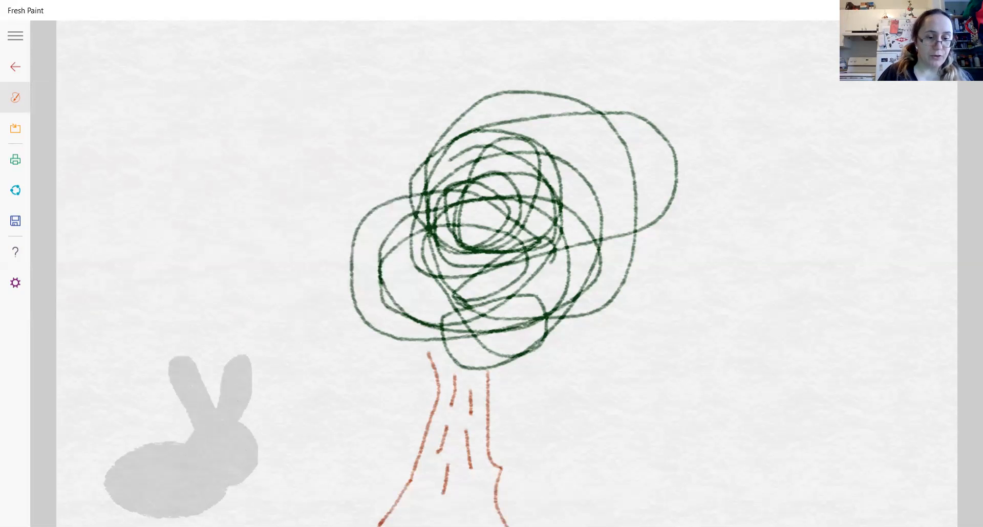
{"action": "left_click_drag", "start_coordinate": [117, 513], "coordinate": [161, 524]}
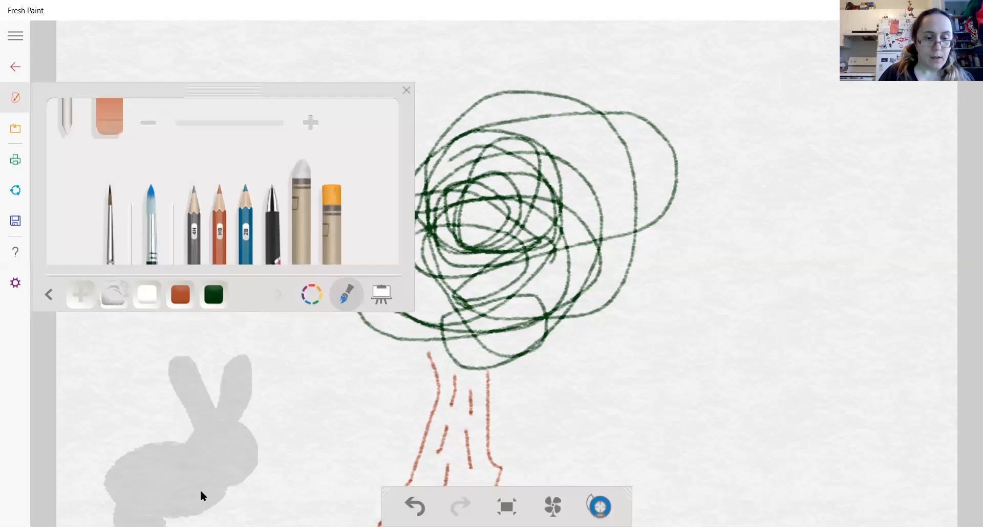
{"action": "left_click_drag", "start_coordinate": [213, 504], "coordinate": [219, 523]}
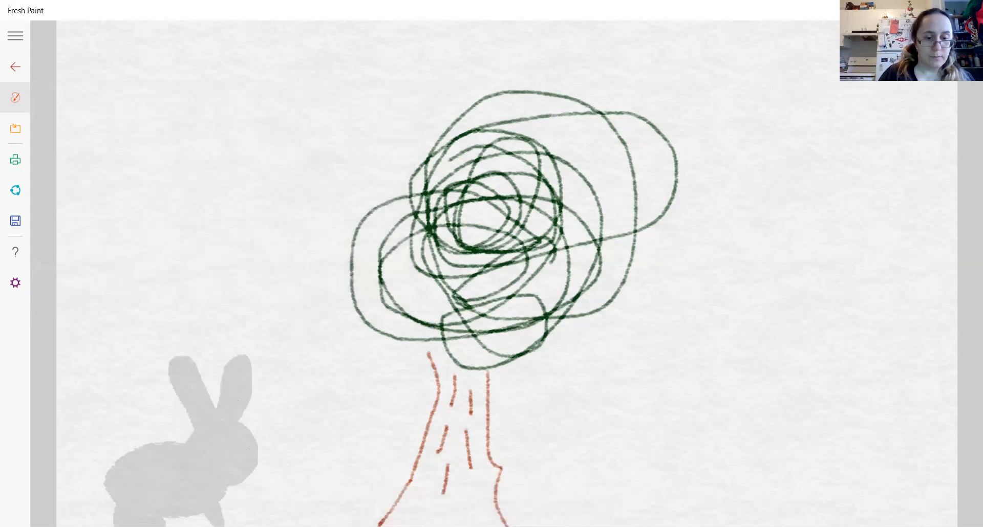
{"action": "mouse_move", "coordinate": [224, 507]}
{"action": "left_mouse_down"}
{"action": "mouse_move", "coordinate": [246, 523]}
{"action": "mouse_move", "coordinate": [228, 512]}
{"action": "left_mouse_up"}
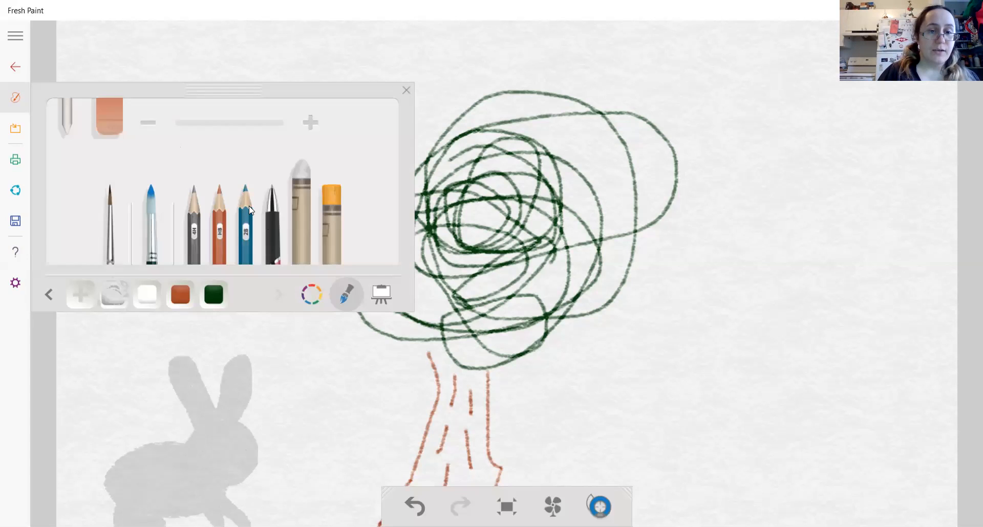
With the blue pencil recoloured, draw a pink nose and mouth and two dark green eyes on the rabbit's face.
{"action": "left_click", "coordinate": [251, 209]}
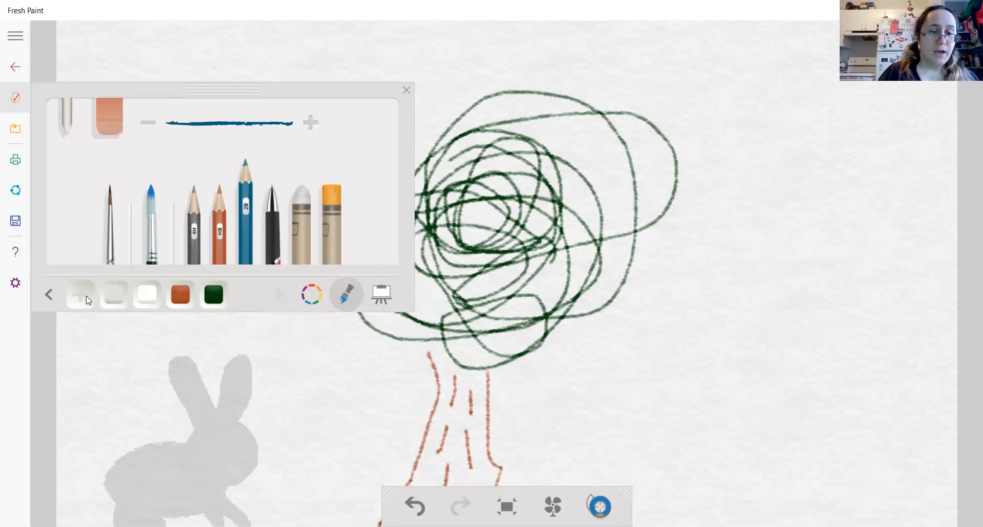
{"action": "left_click", "coordinate": [309, 298]}
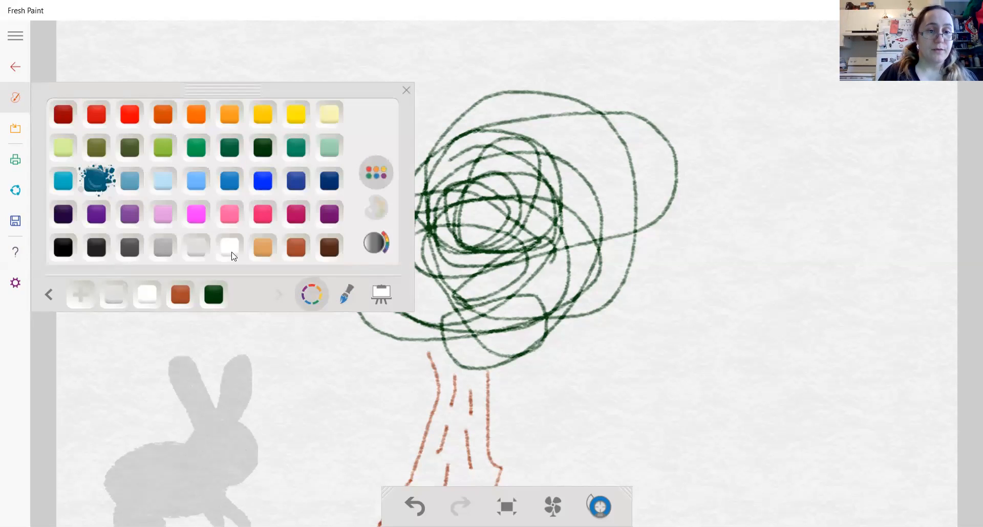
{"action": "left_click", "coordinate": [231, 218]}
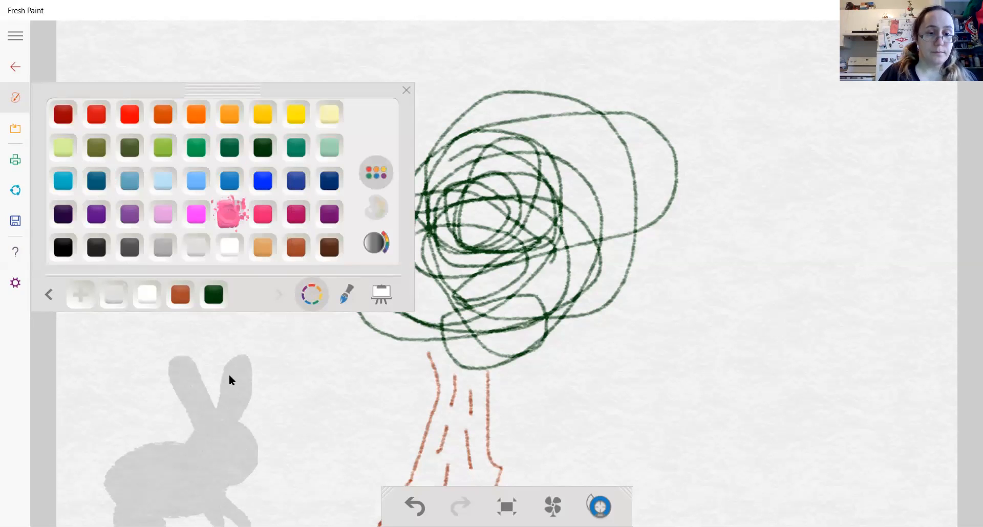
{"action": "left_click", "coordinate": [237, 455]}
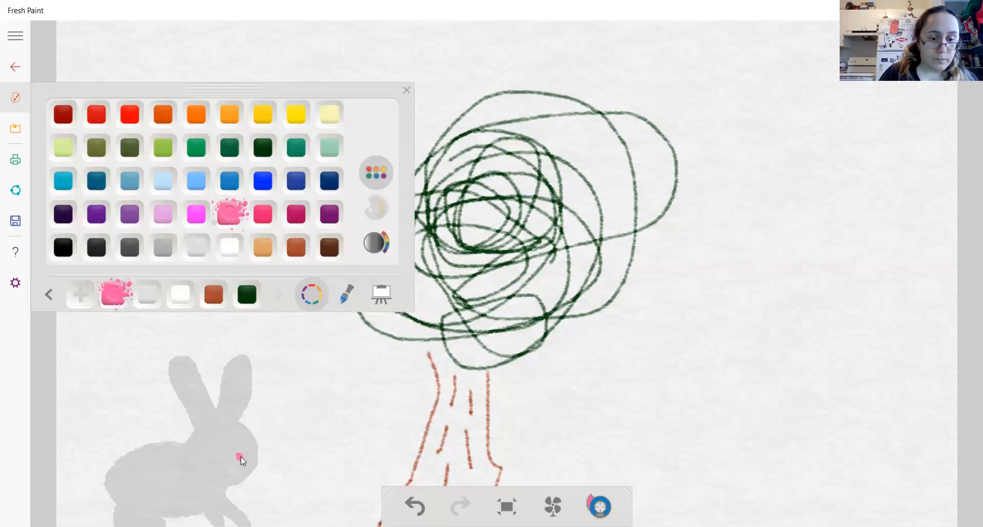
{"action": "left_click_drag", "start_coordinate": [241, 456], "coordinate": [225, 462]}
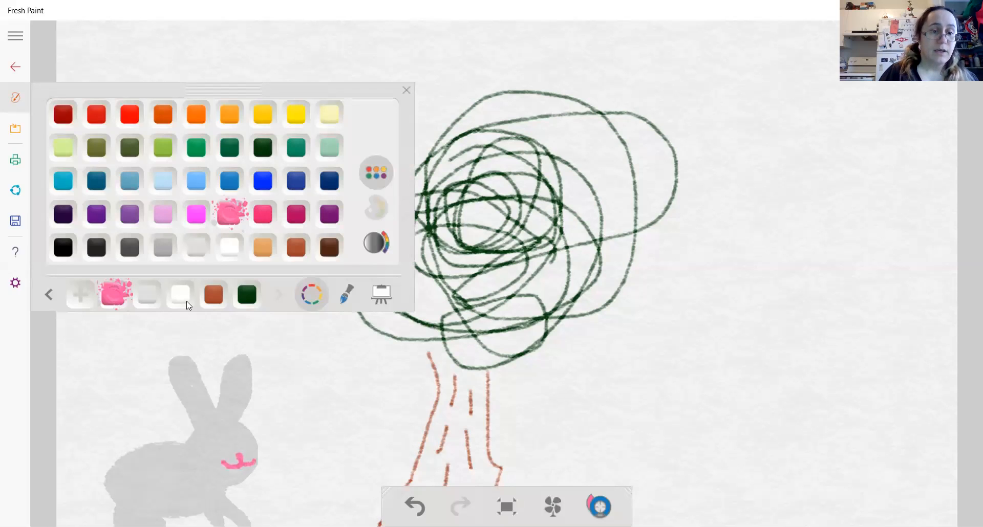
{"action": "left_click", "coordinate": [251, 296]}
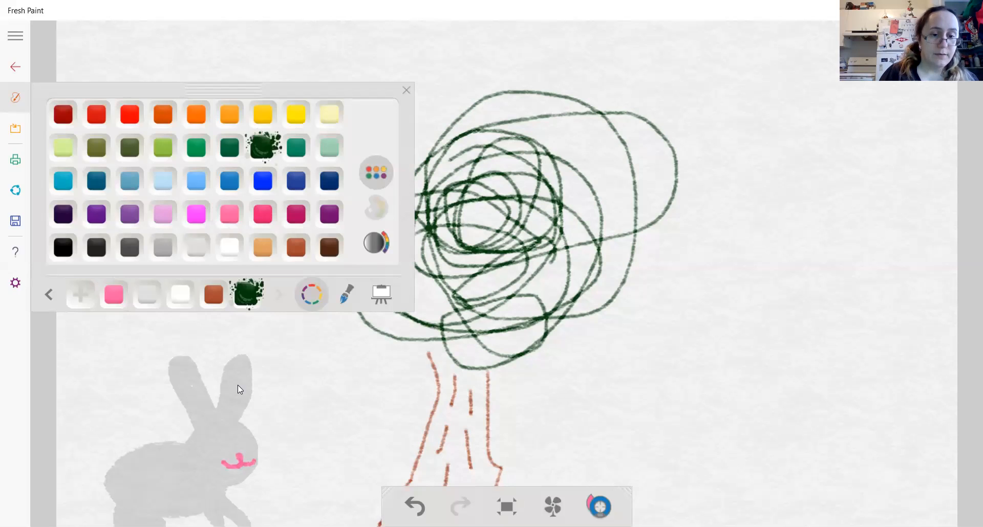
{"action": "left_click", "coordinate": [245, 440]}
{"action": "left_click", "coordinate": [226, 445]}
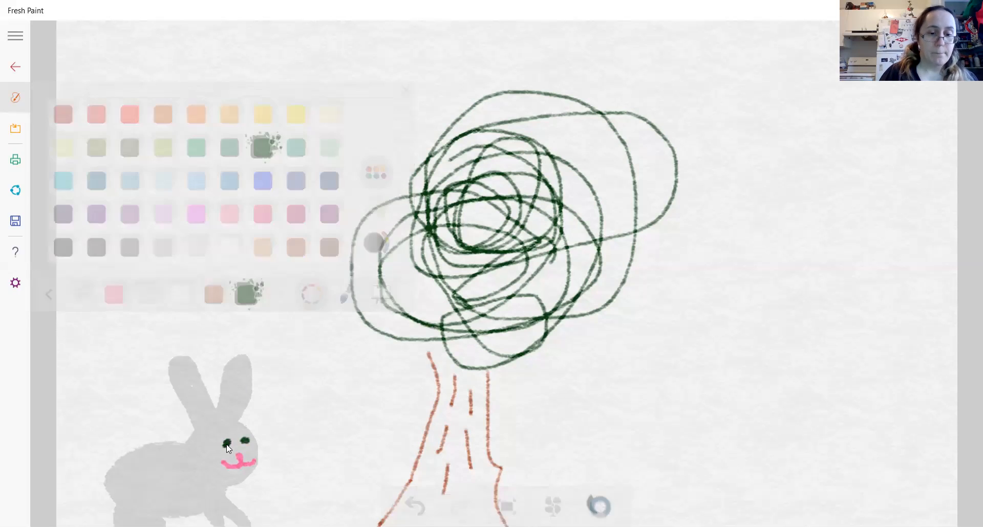
Fill the inside of the rabbit's left ear with pink and draw a fluffy light grey tail behind its body.
{"action": "left_click", "coordinate": [115, 298]}
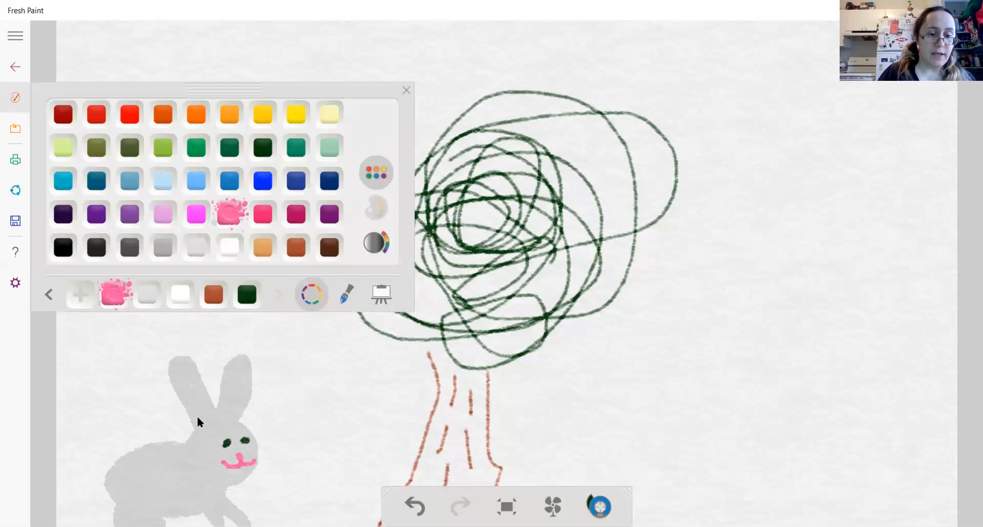
{"action": "left_click_drag", "start_coordinate": [200, 417], "coordinate": [180, 387]}
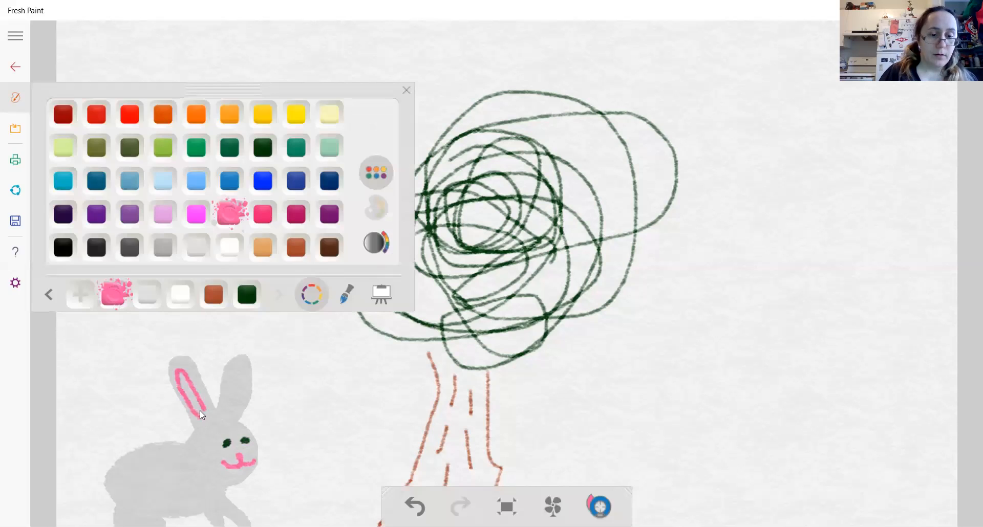
{"action": "left_click_drag", "start_coordinate": [199, 411], "coordinate": [185, 396]}
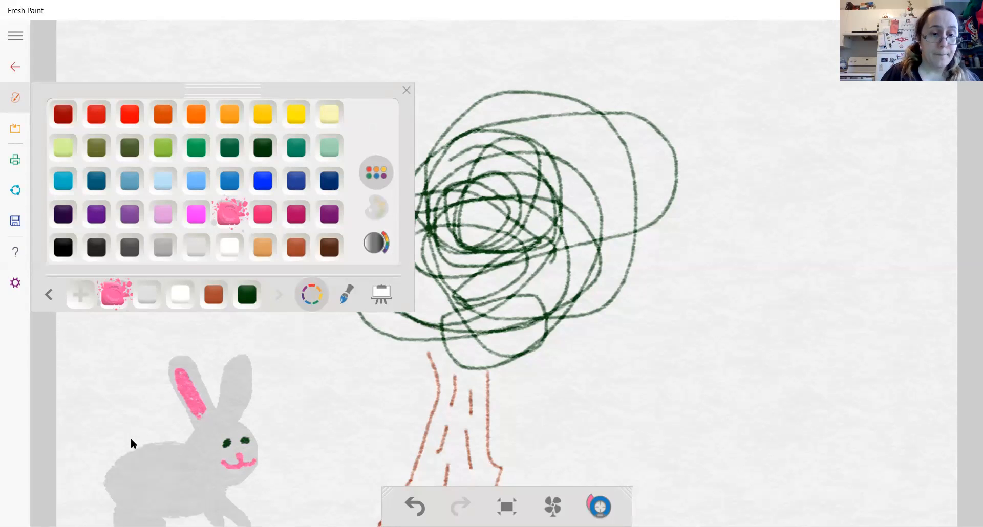
{"action": "left_click", "coordinate": [114, 463]}
{"action": "mouse_move", "coordinate": [106, 457]}
{"action": "left_mouse_down"}
{"action": "mouse_move", "coordinate": [86, 454]}
{"action": "mouse_move", "coordinate": [98, 488]}
{"action": "left_mouse_up"}
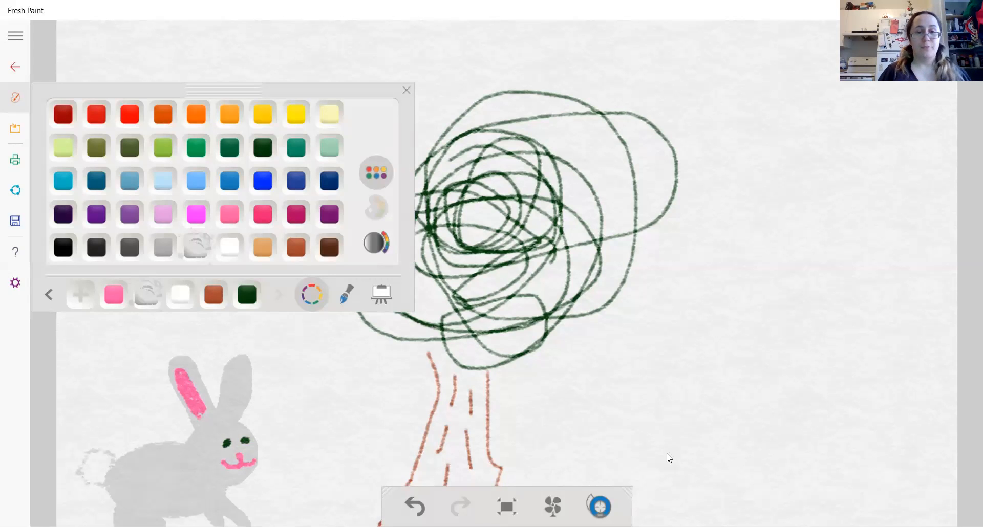